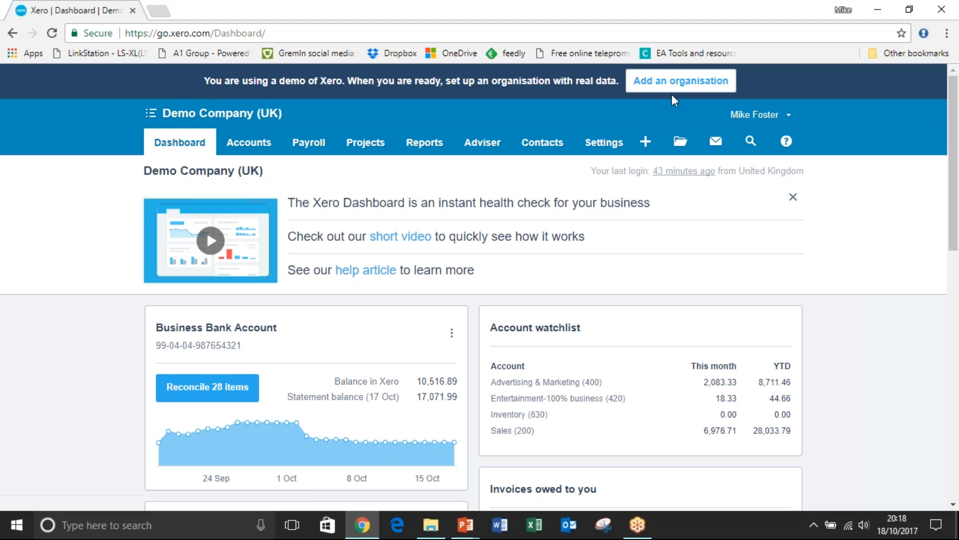
Open the Organisation Settings and review the basic information and contact details sections.
{"action": "left_click", "coordinate": [604, 142]}
{"action": "left_click", "coordinate": [594, 167]}
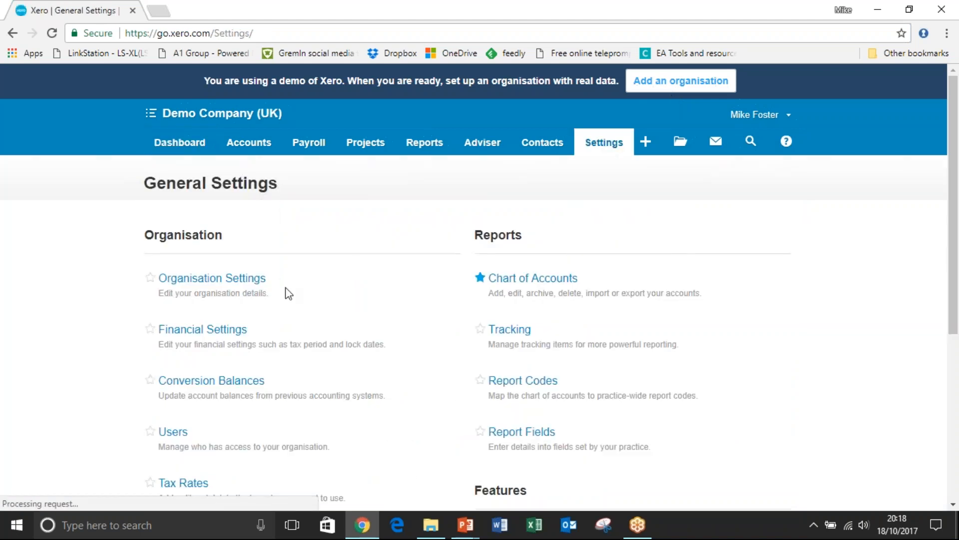
{"action": "left_click", "coordinate": [241, 280]}
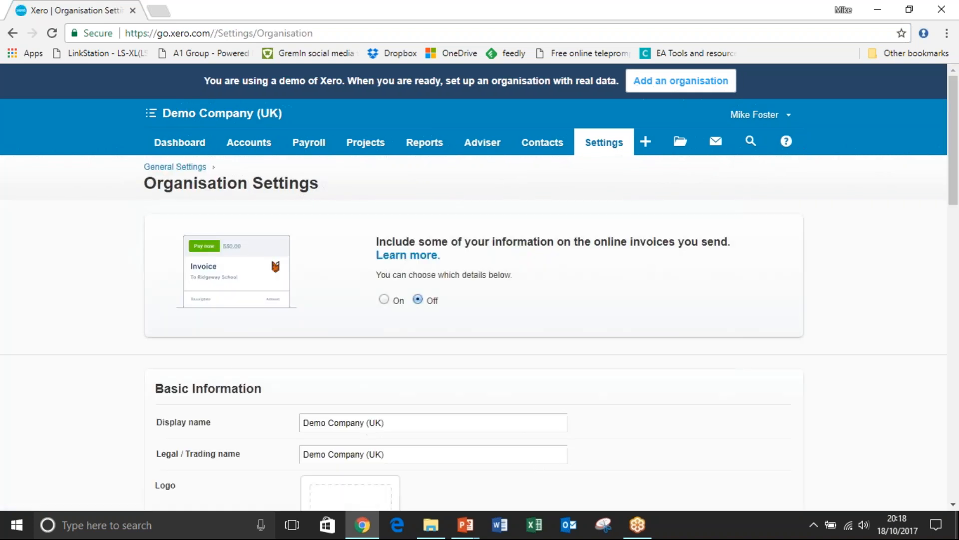
{"action": "scroll", "coordinate": [480, 287], "scroll_direction": "down", "scroll_amount": 2}
{"action": "scroll", "coordinate": [480, 287], "scroll_direction": "down", "scroll_amount": 5}
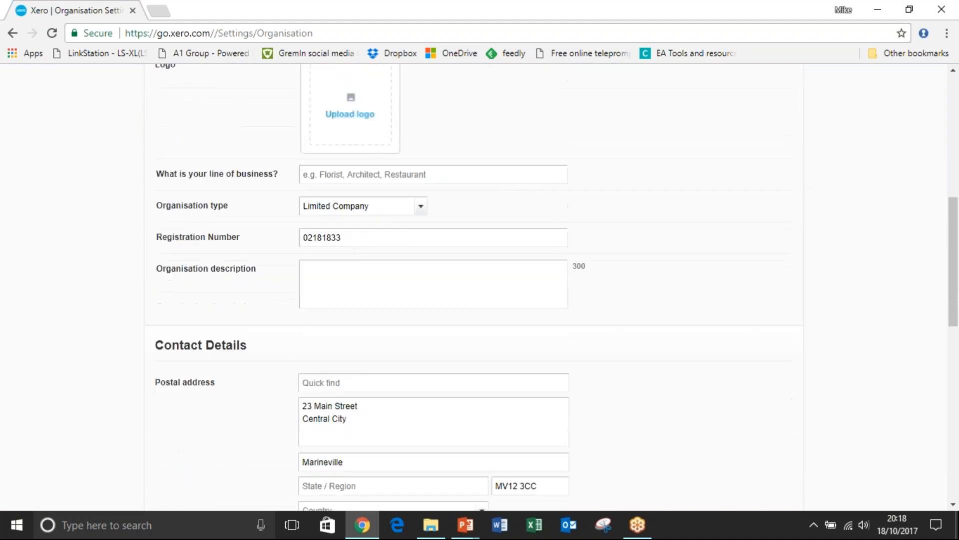
{"action": "scroll", "coordinate": [479, 288], "scroll_direction": "down", "scroll_amount": 3}
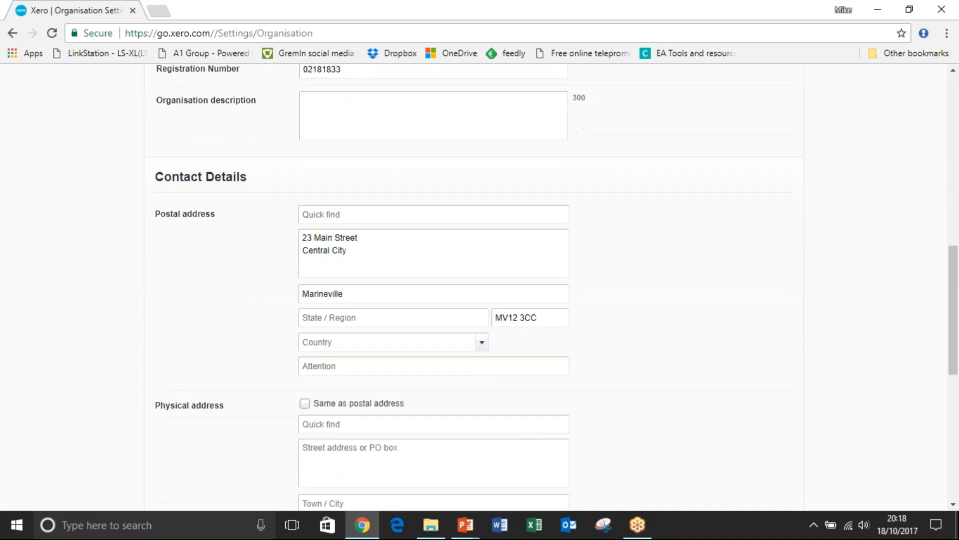
{"action": "scroll", "coordinate": [480, 288], "scroll_direction": "down", "scroll_amount": 3}
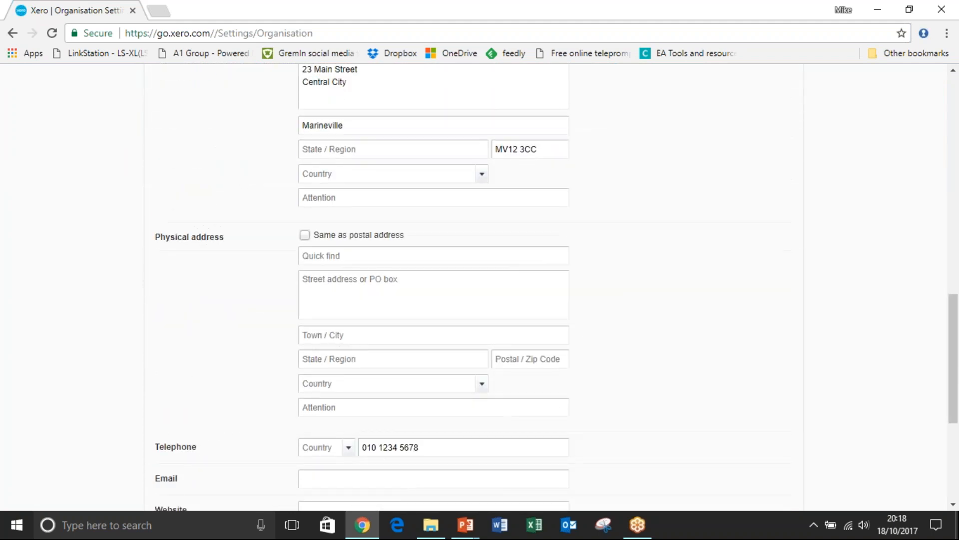
Open the Financial Settings and review the available VAT schemes, tax defaults, BACS and lock dates.
{"action": "left_click", "coordinate": [13, 33]}
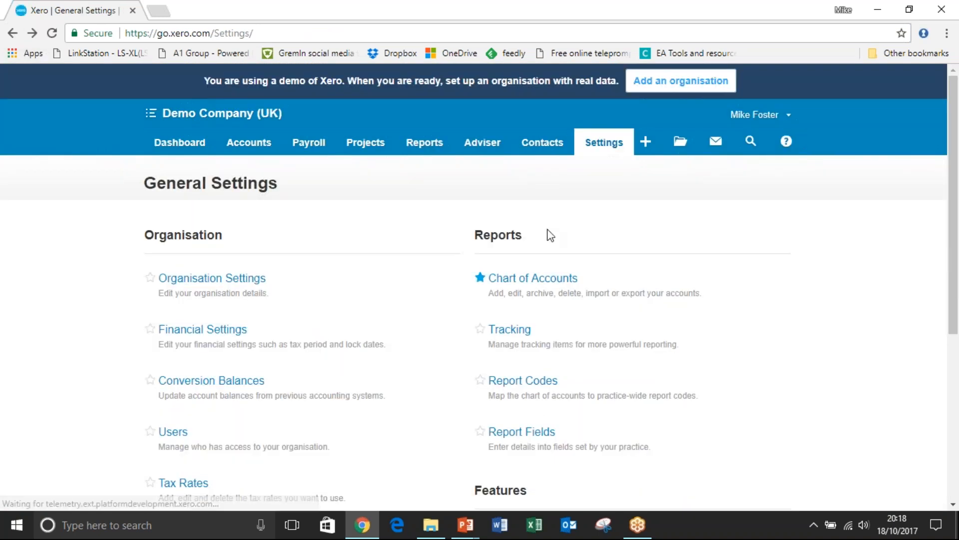
{"action": "left_click", "coordinate": [238, 328]}
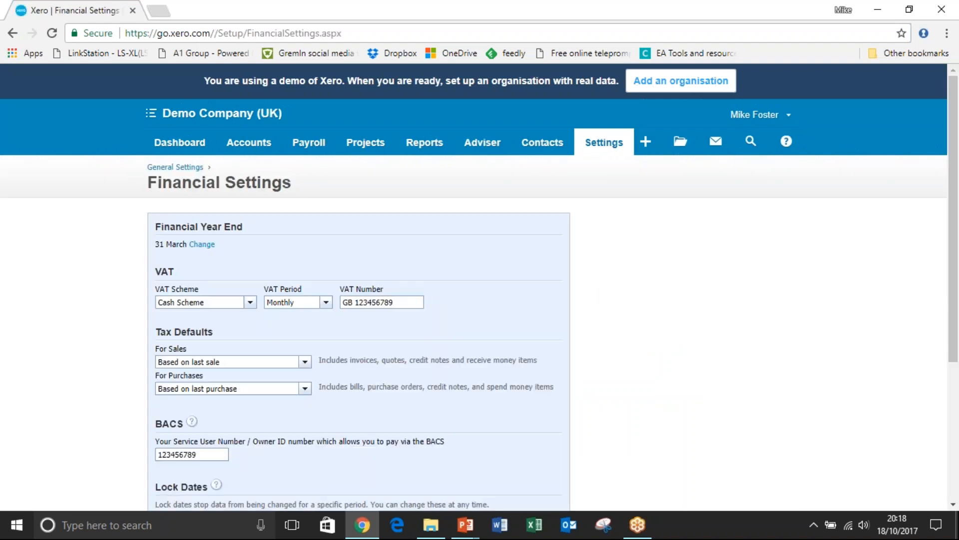
{"action": "left_click", "coordinate": [249, 302]}
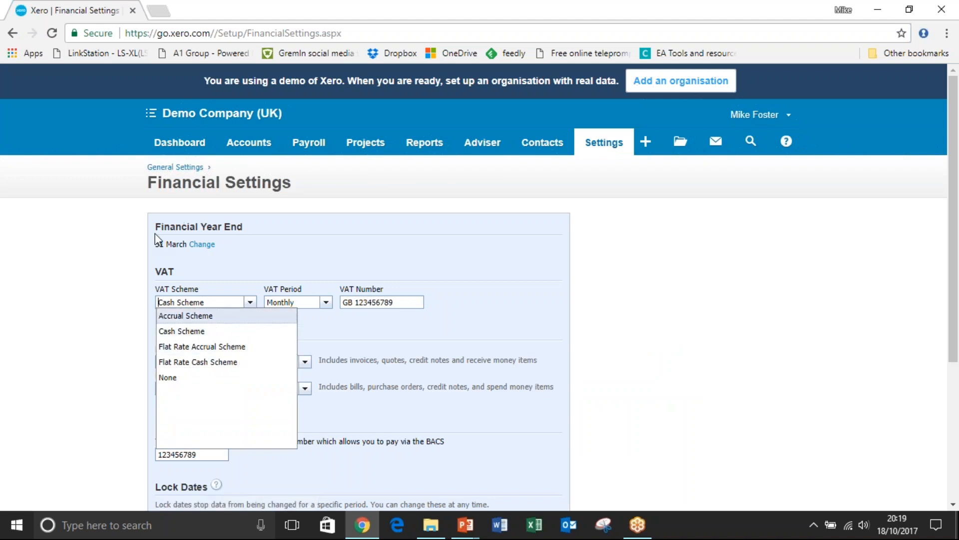
{"action": "left_click", "coordinate": [372, 244]}
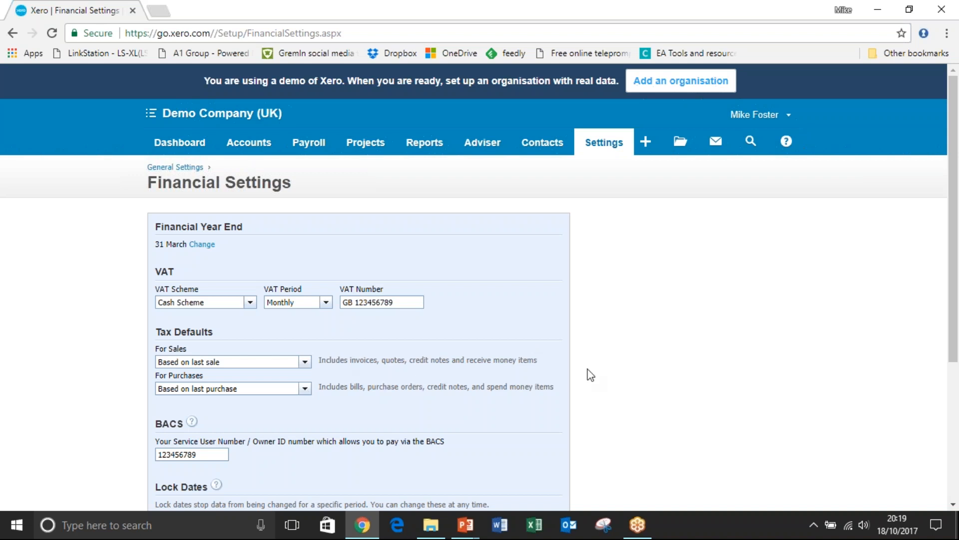
{"action": "scroll", "coordinate": [711, 270], "scroll_direction": "down", "scroll_amount": 2}
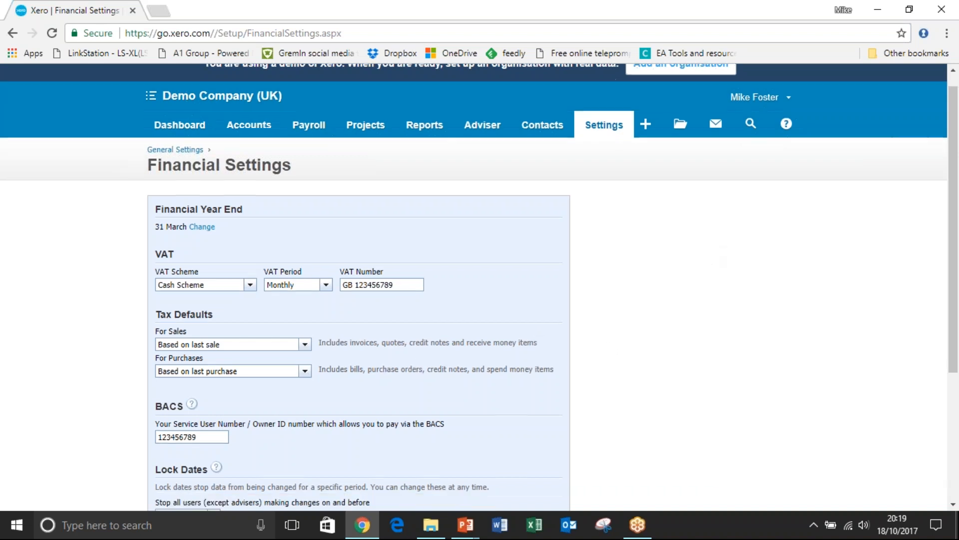
{"action": "scroll", "coordinate": [302, 347], "scroll_direction": "down", "scroll_amount": 1}
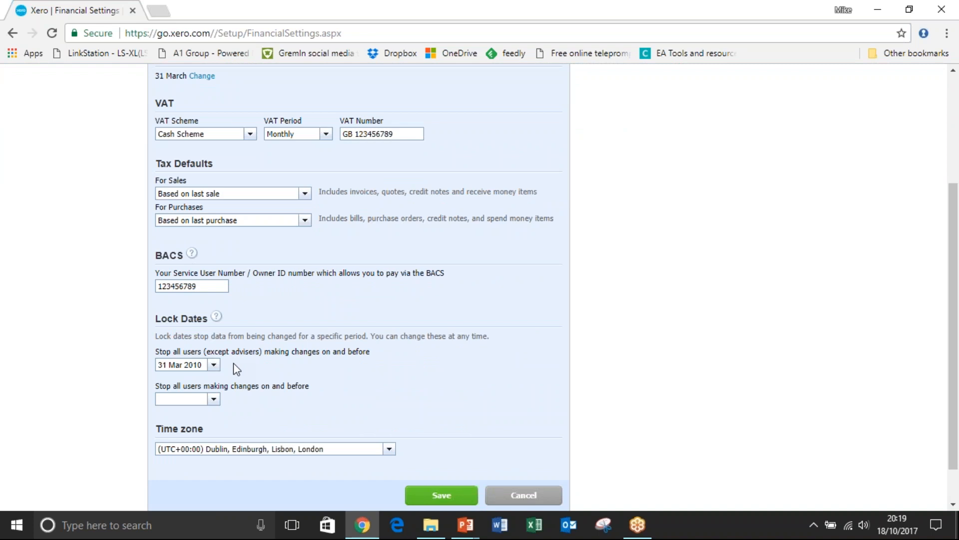
{"action": "scroll", "coordinate": [579, 125], "scroll_direction": "up", "scroll_amount": 3}
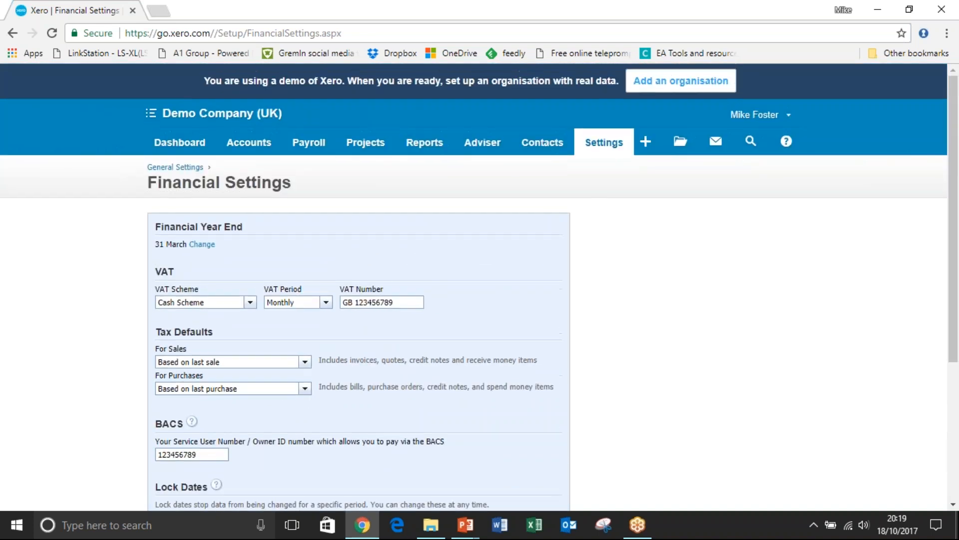
Return to the General Settings and open Tracking to review the Region category and its options.
{"action": "left_click", "coordinate": [589, 155]}
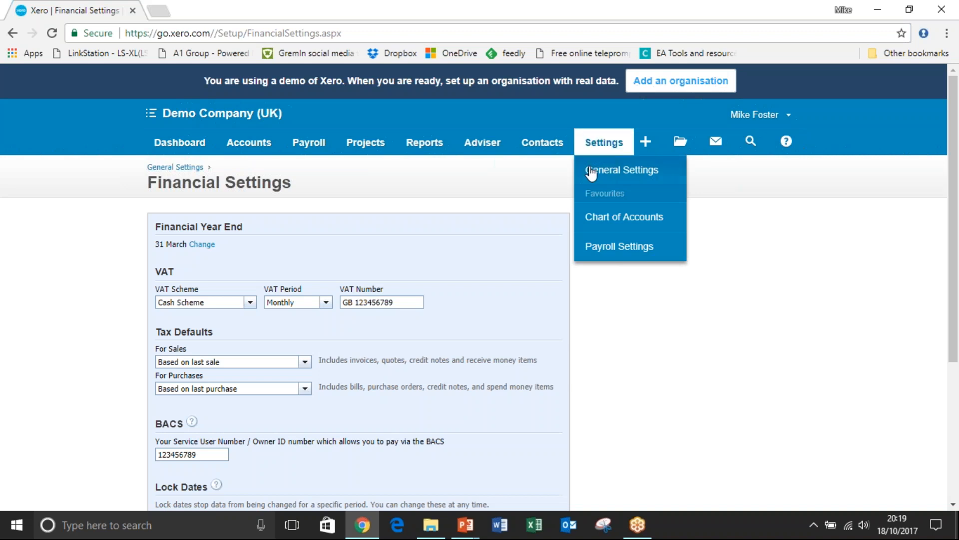
{"action": "left_click", "coordinate": [592, 170]}
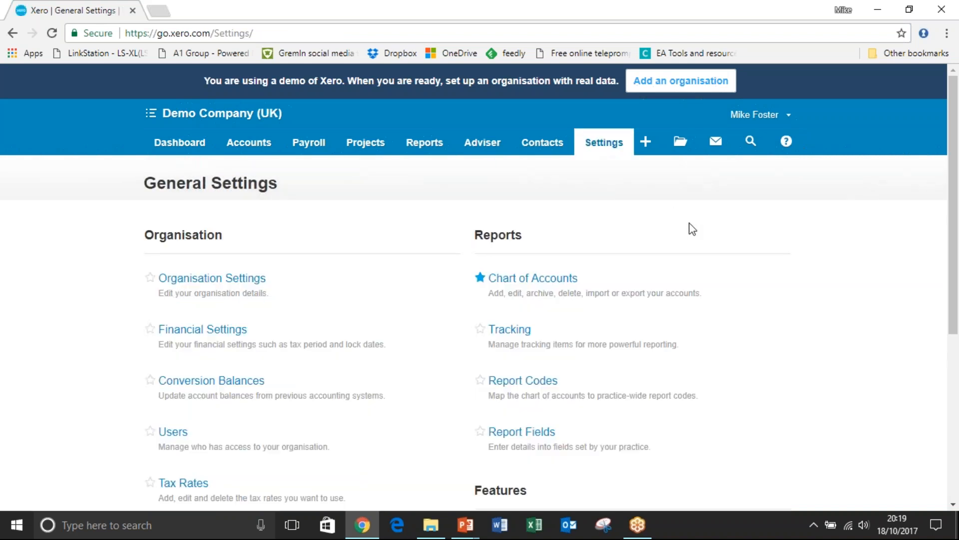
{"action": "scroll", "coordinate": [709, 260], "scroll_direction": "down", "scroll_amount": 2}
{"action": "scroll", "coordinate": [699, 265], "scroll_direction": "down", "scroll_amount": 1}
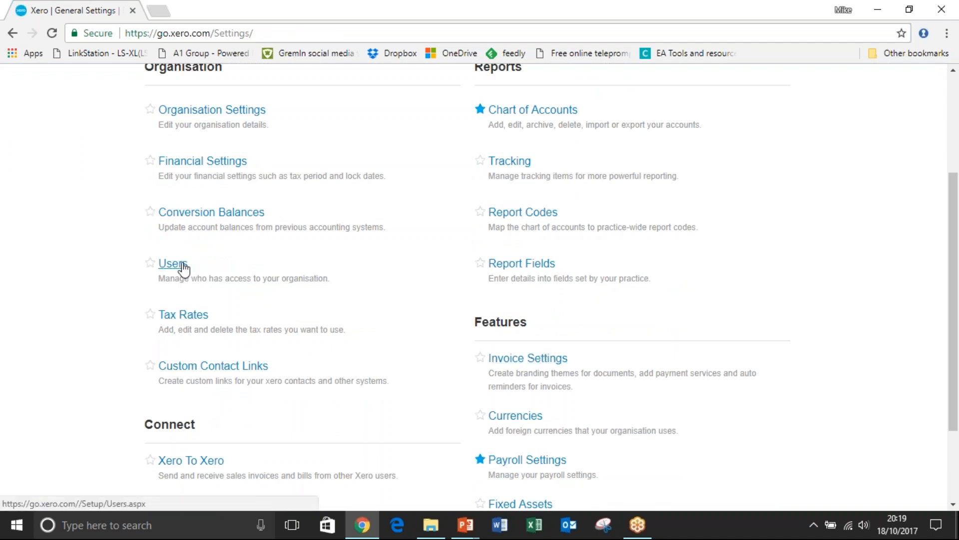
{"action": "left_click", "coordinate": [518, 167]}
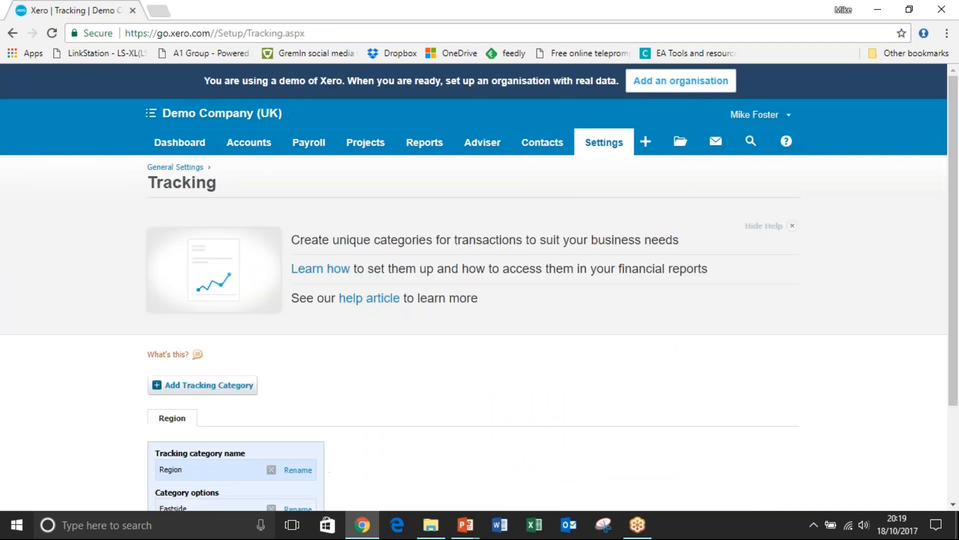
{"action": "scroll", "coordinate": [479, 281], "scroll_direction": "down", "scroll_amount": 3}
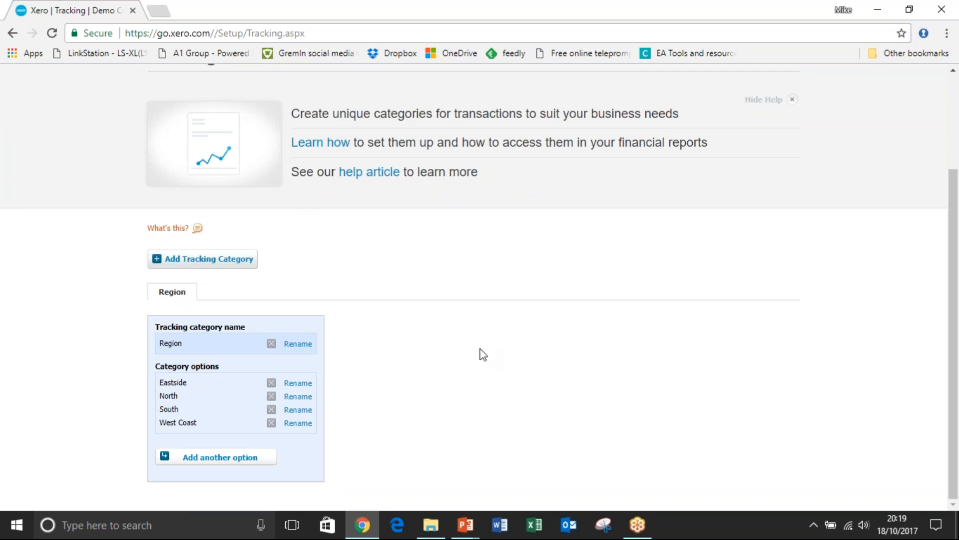
{"action": "scroll", "coordinate": [483, 354], "scroll_direction": "up", "scroll_amount": 1}
{"action": "scroll", "coordinate": [483, 354], "scroll_direction": "up", "scroll_amount": 2}
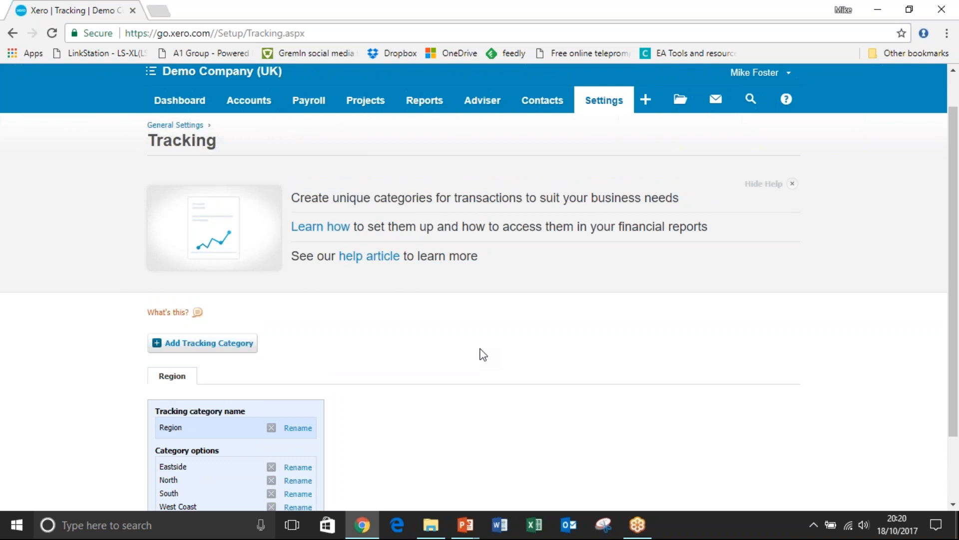
{"action": "scroll", "coordinate": [483, 354], "scroll_direction": "up", "scroll_amount": 1}
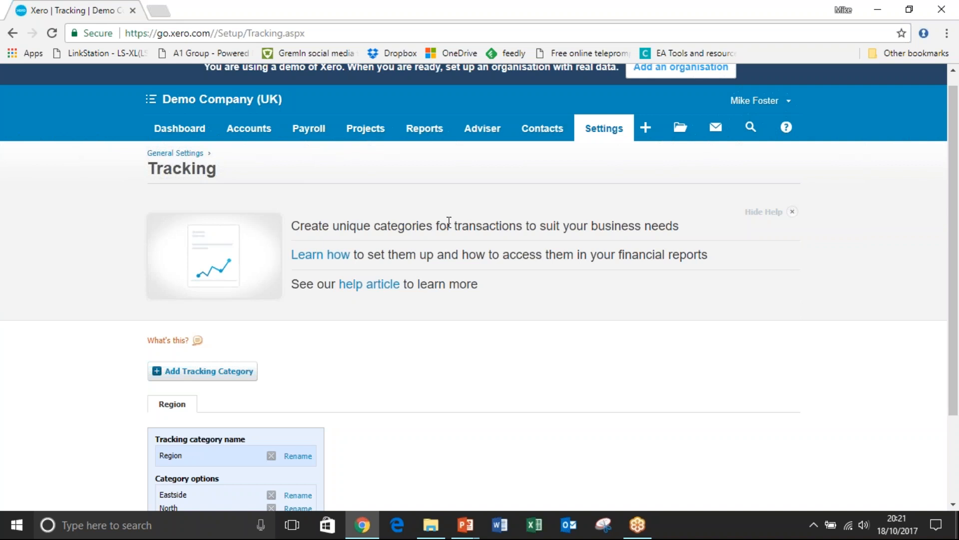
Go back to the General Settings and open the Conversion Balances page.
{"action": "left_click", "coordinate": [605, 129]}
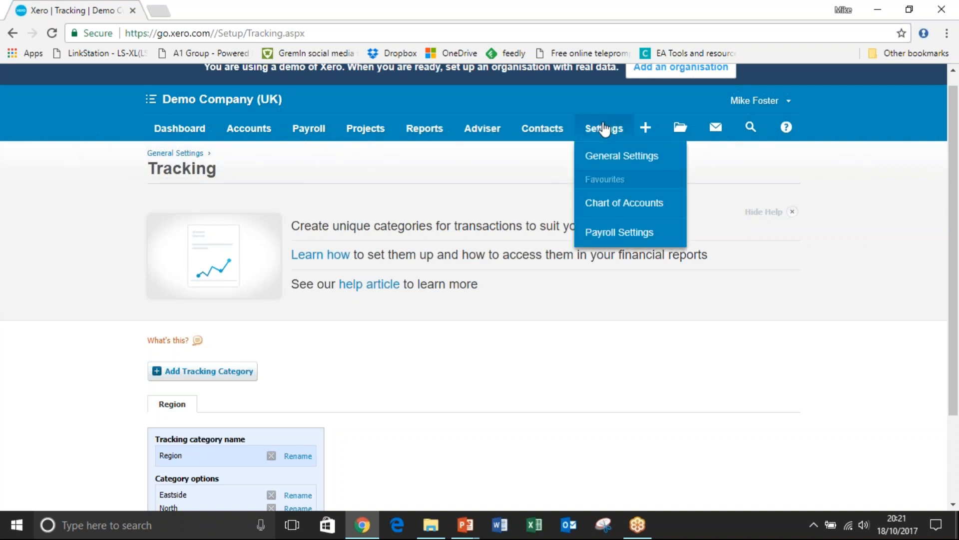
{"action": "left_click", "coordinate": [596, 156]}
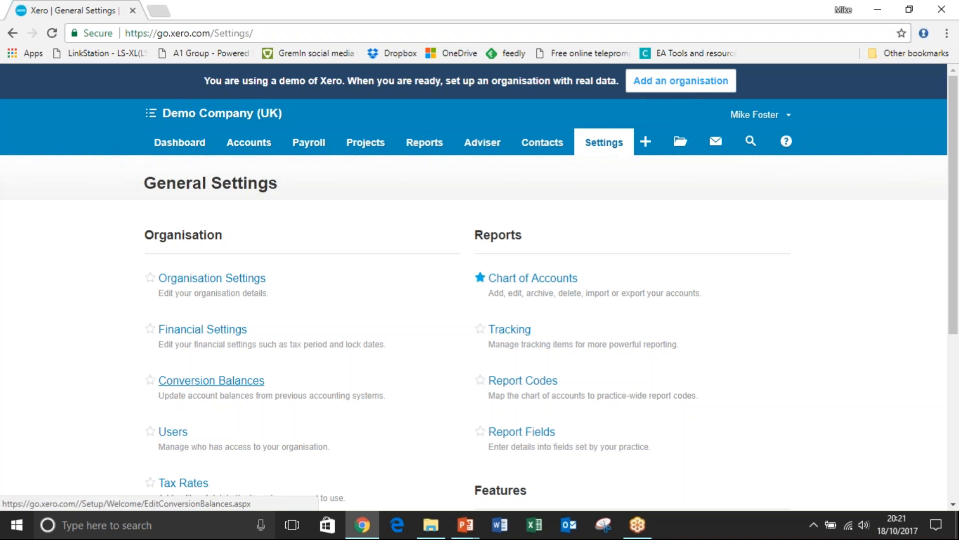
{"action": "left_click", "coordinate": [220, 383]}
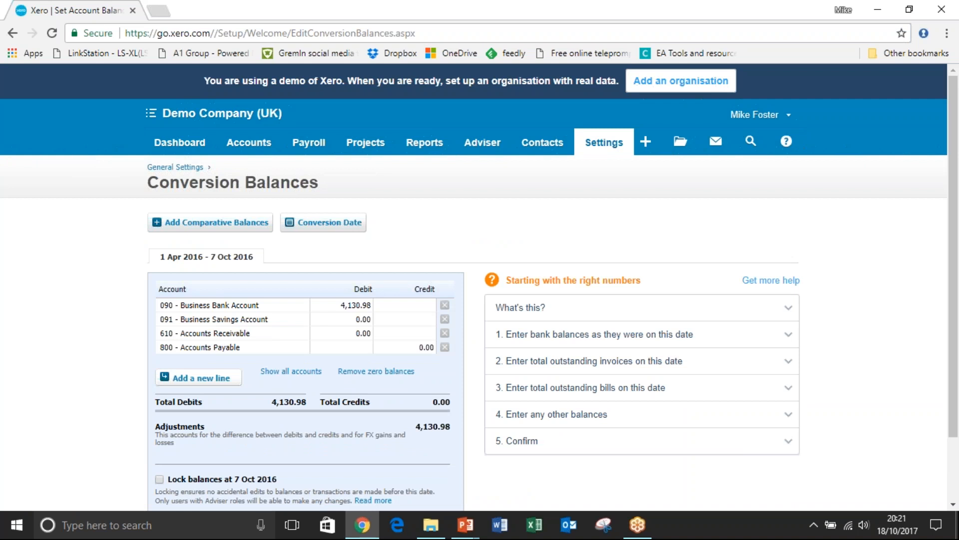
Return to the Dashboard and look over the bank account, watchlist and invoice summaries.
{"action": "left_click", "coordinate": [190, 144]}
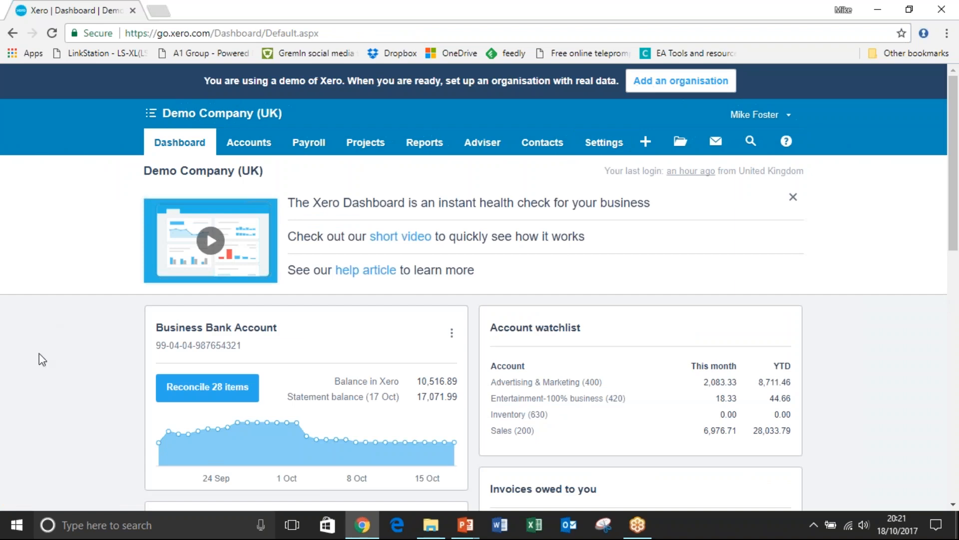
{"action": "scroll", "coordinate": [39, 354], "scroll_direction": "down", "scroll_amount": 2}
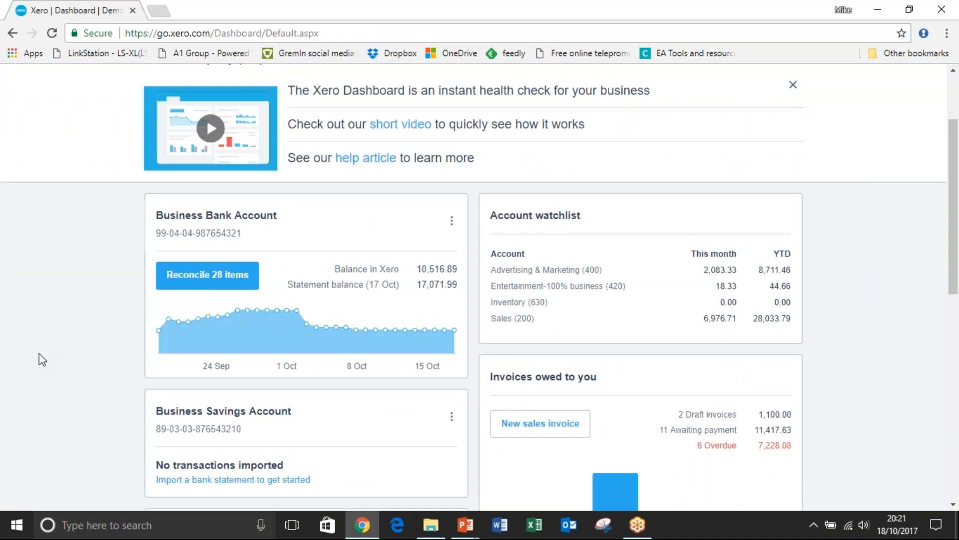
{"action": "scroll", "coordinate": [39, 353], "scroll_direction": "down", "scroll_amount": 2}
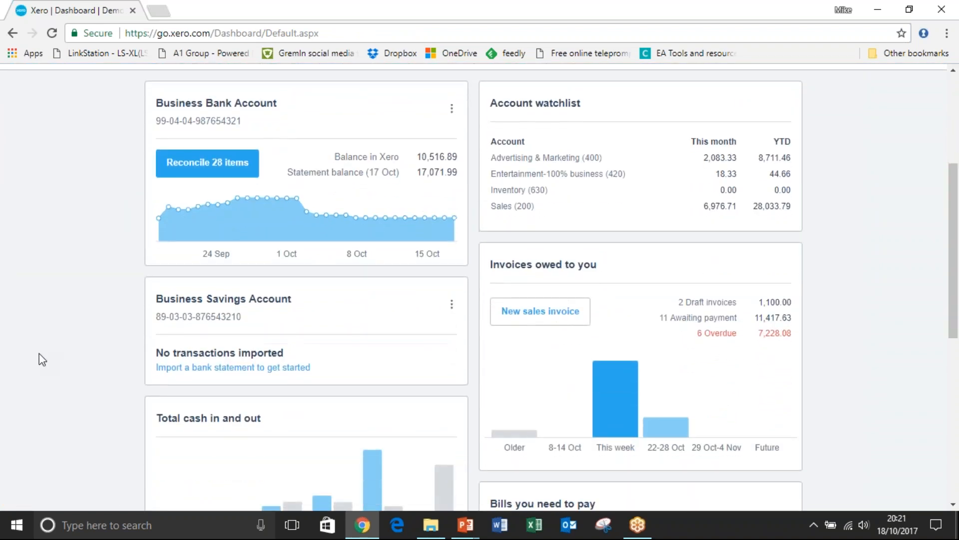
{"action": "scroll", "coordinate": [39, 353], "scroll_direction": "up", "scroll_amount": 3}
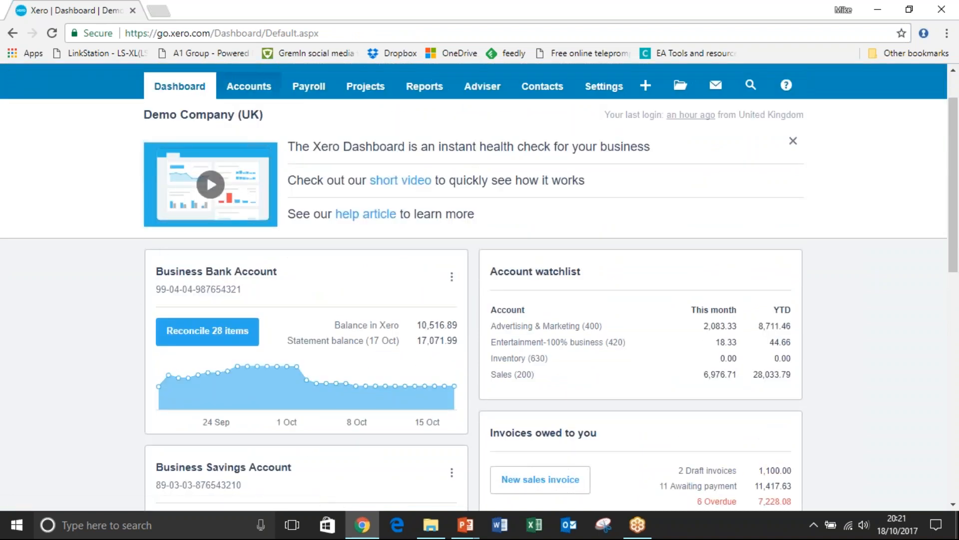
Open the Bank Accounts page and review the business bank and savings accounts.
{"action": "left_click", "coordinate": [249, 86]}
{"action": "left_click", "coordinate": [250, 115]}
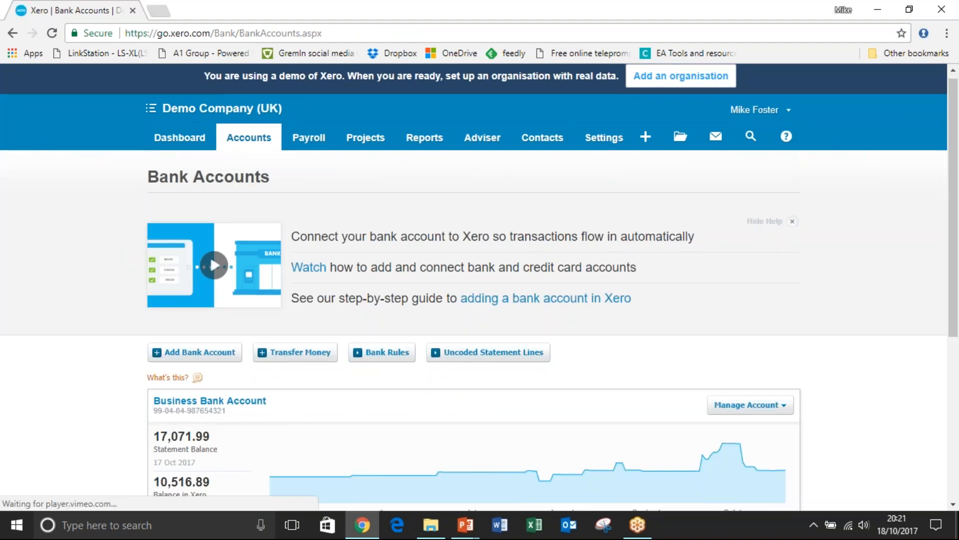
{"action": "scroll", "coordinate": [478, 287], "scroll_direction": "down", "scroll_amount": 5}
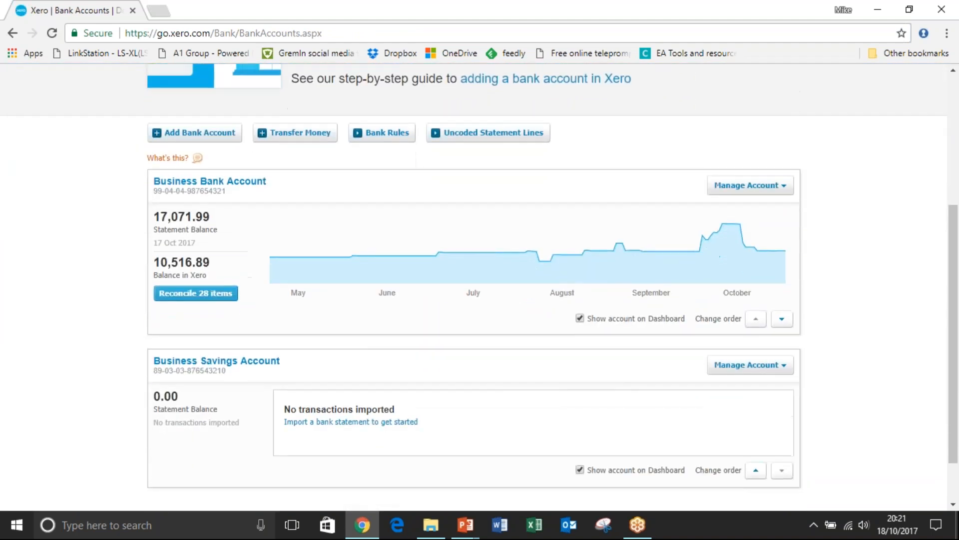
{"action": "scroll", "coordinate": [478, 287], "scroll_direction": "up", "scroll_amount": 1}
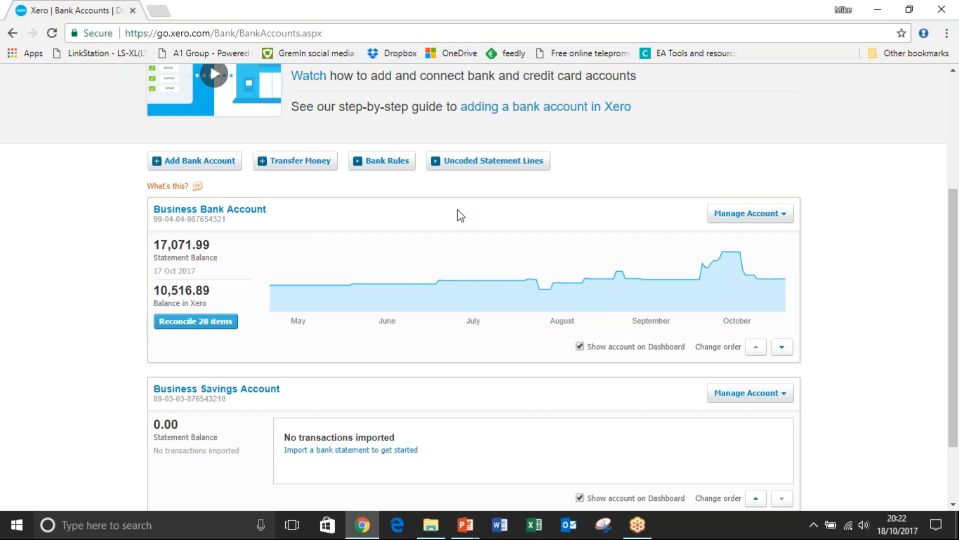
Open the statement import page for the Business Bank Account and download the CSV template.
{"action": "left_click", "coordinate": [784, 221]}
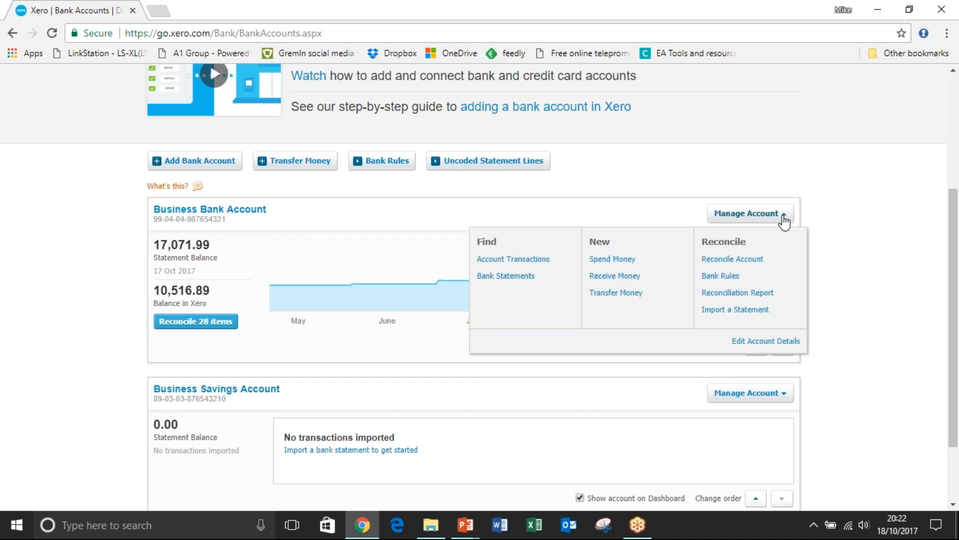
{"action": "left_click", "coordinate": [737, 310]}
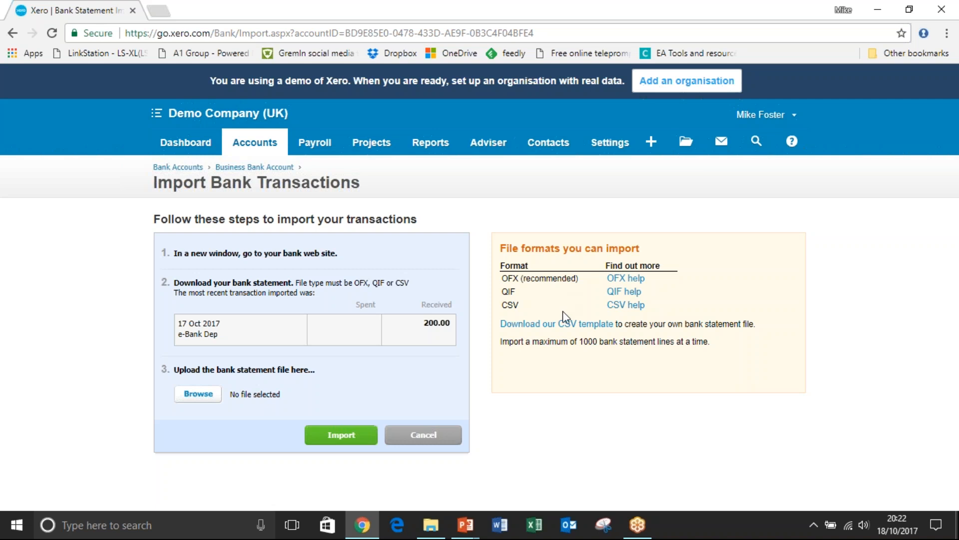
{"action": "left_click", "coordinate": [563, 325]}
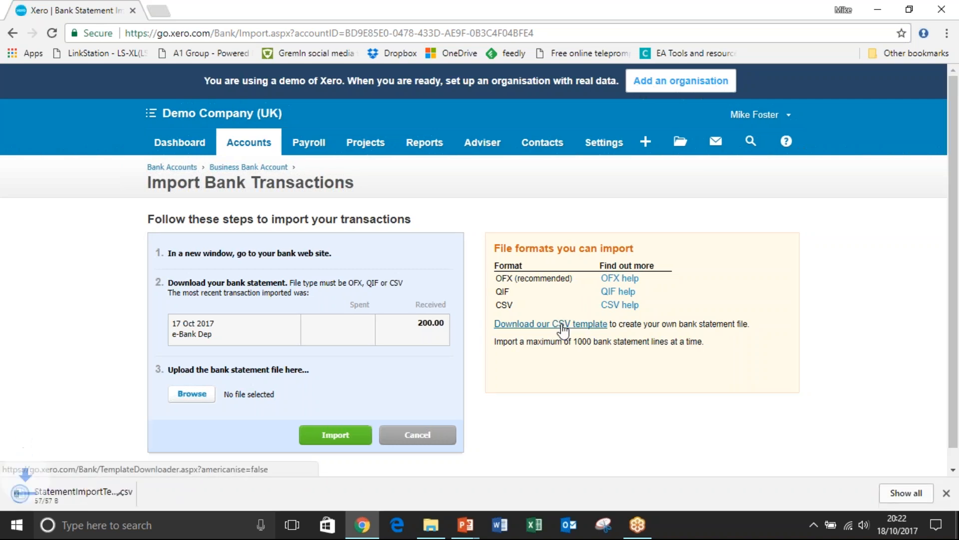
Open the downloaded CSV template in Excel and fit all column widths to review the statement import headings.
{"action": "left_click", "coordinate": [76, 500]}
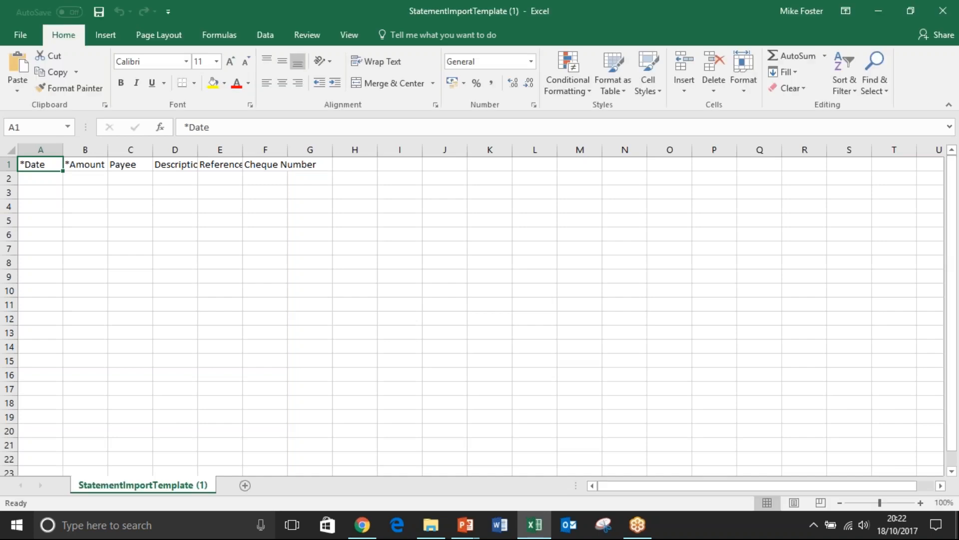
{"action": "left_click", "coordinate": [41, 178]}
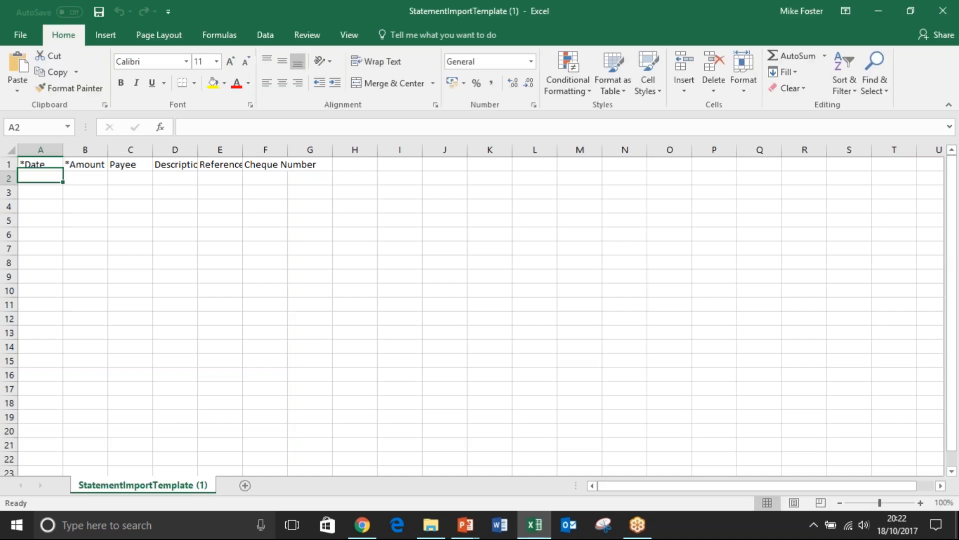
{"action": "left_click", "coordinate": [85, 179]}
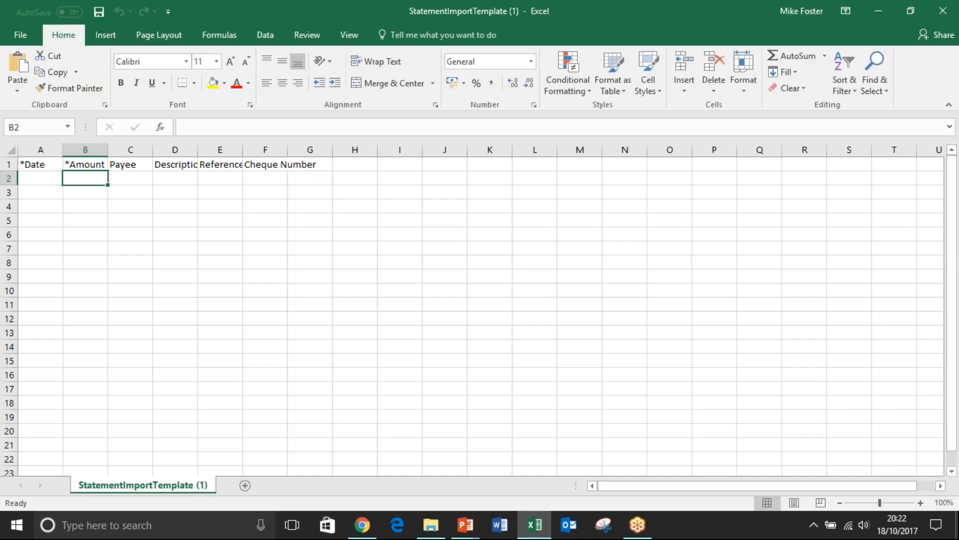
{"action": "left_click", "coordinate": [11, 150]}
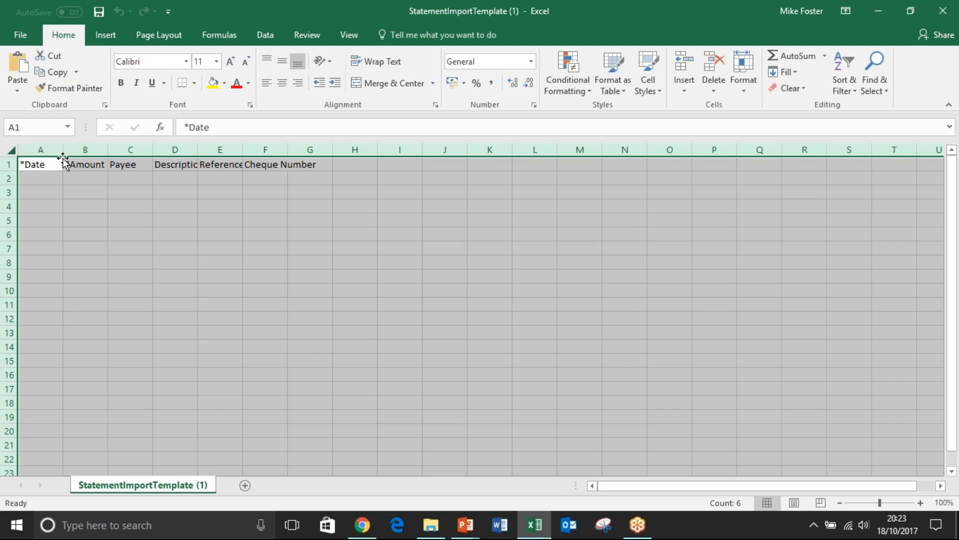
{"action": "double_click", "coordinate": [61, 151]}
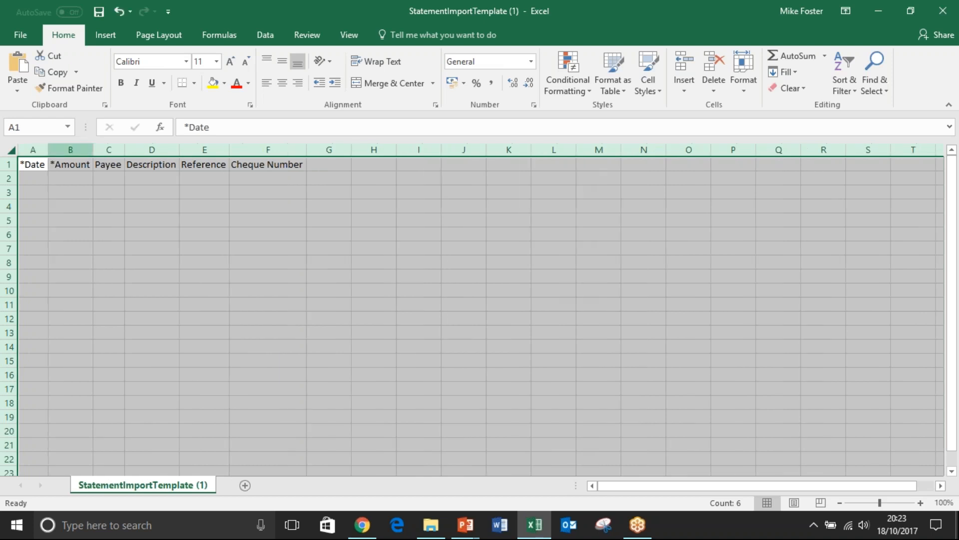
{"action": "left_click", "coordinate": [203, 181]}
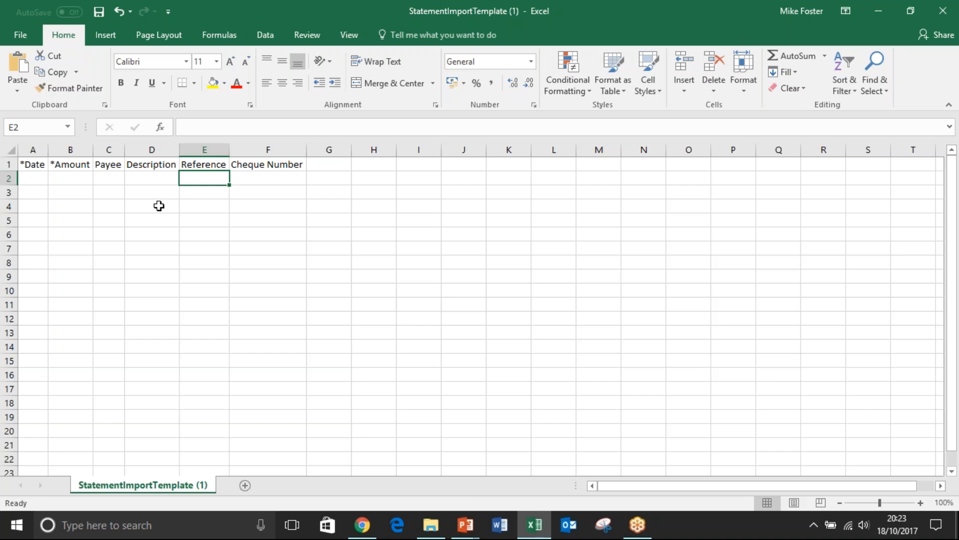
Close the statement import template without saving the changes and return to the Xero import page.
{"action": "left_click_drag", "start_coordinate": [581, 7], "coordinate": [433, 95]}
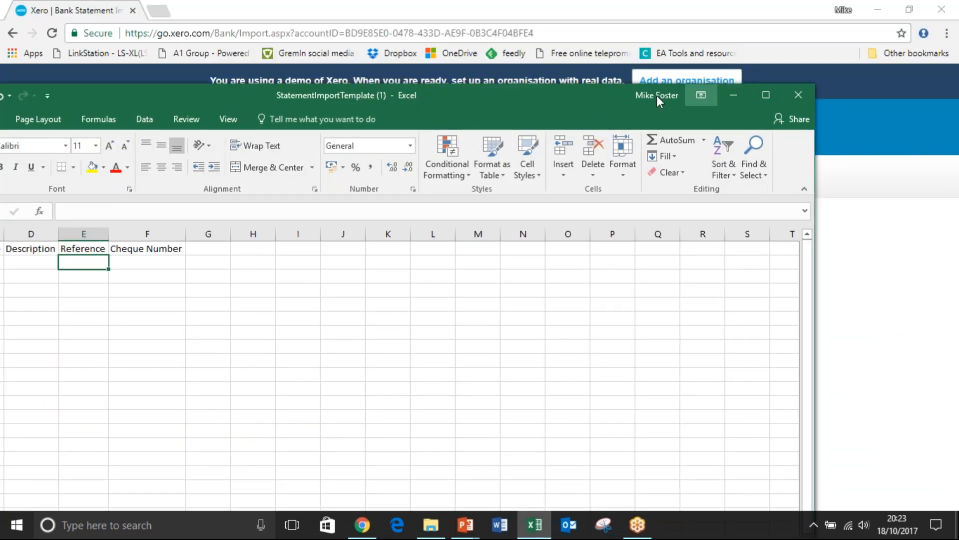
{"action": "left_click_drag", "start_coordinate": [515, 105], "coordinate": [430, 107]}
{"action": "left_click", "coordinate": [714, 97]}
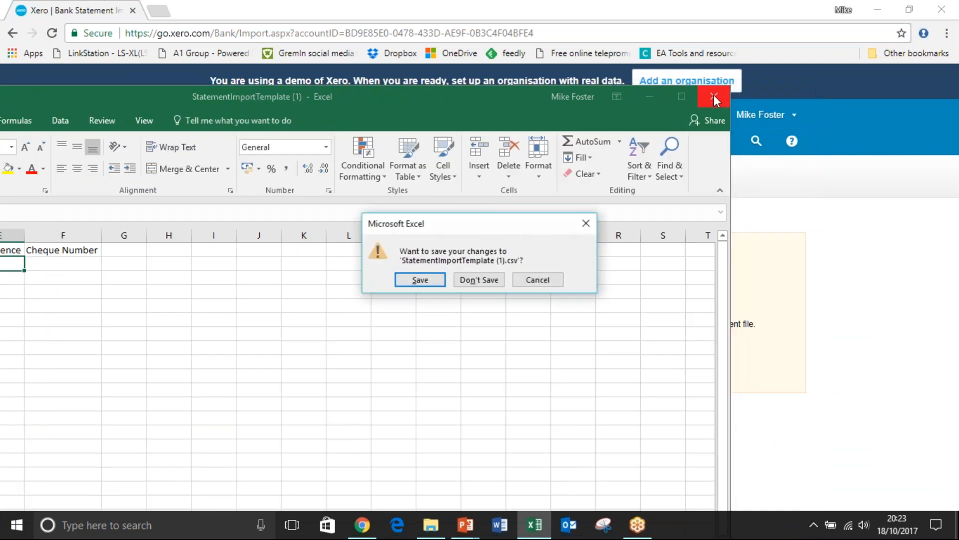
{"action": "left_click", "coordinate": [462, 280]}
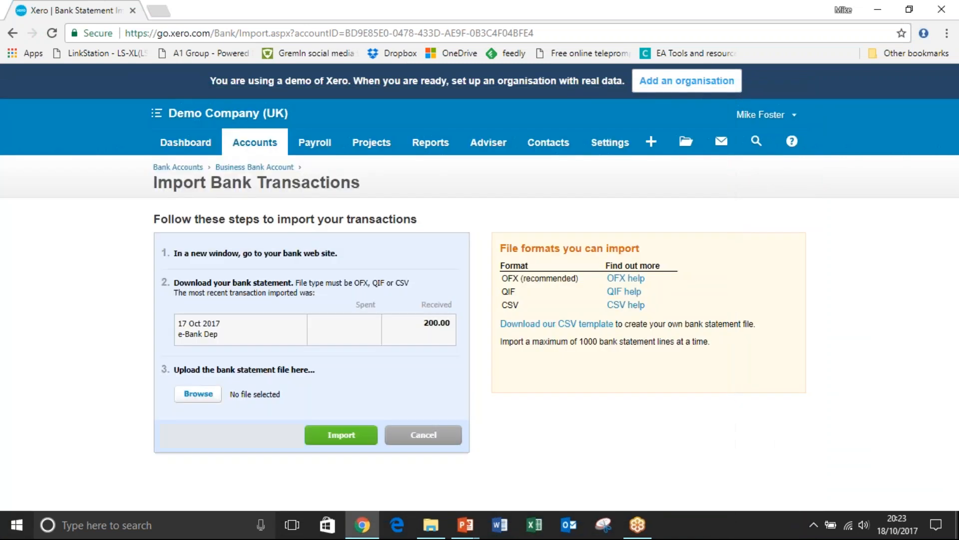
Go to the Bank Accounts page and open the reconciliation items for the Business Bank Account.
{"action": "left_click", "coordinate": [255, 145]}
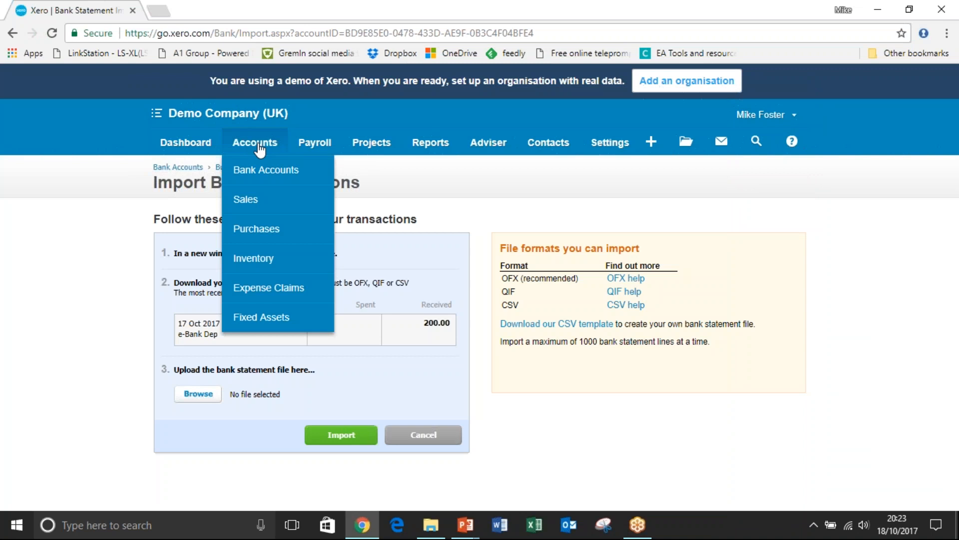
{"action": "left_click", "coordinate": [266, 172]}
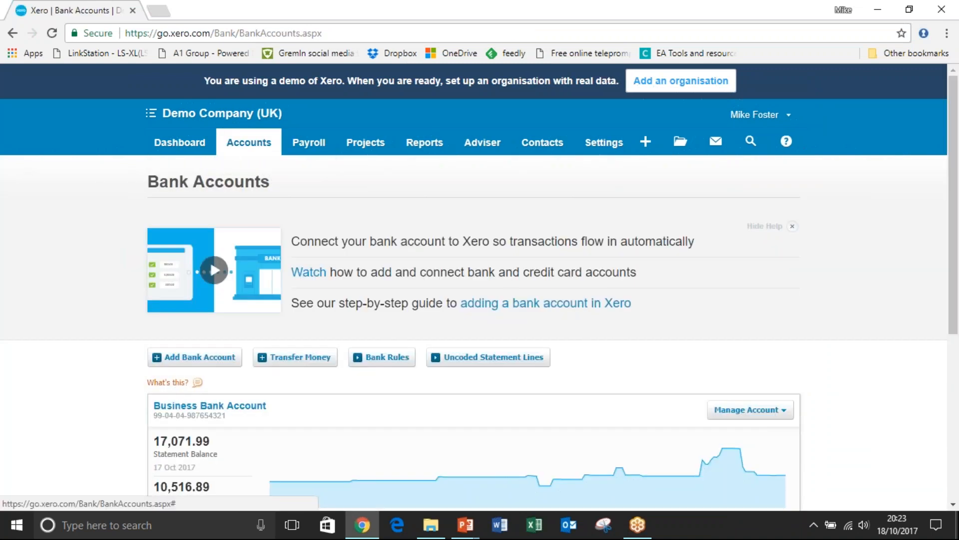
{"action": "scroll", "coordinate": [661, 194], "scroll_direction": "down", "scroll_amount": 3}
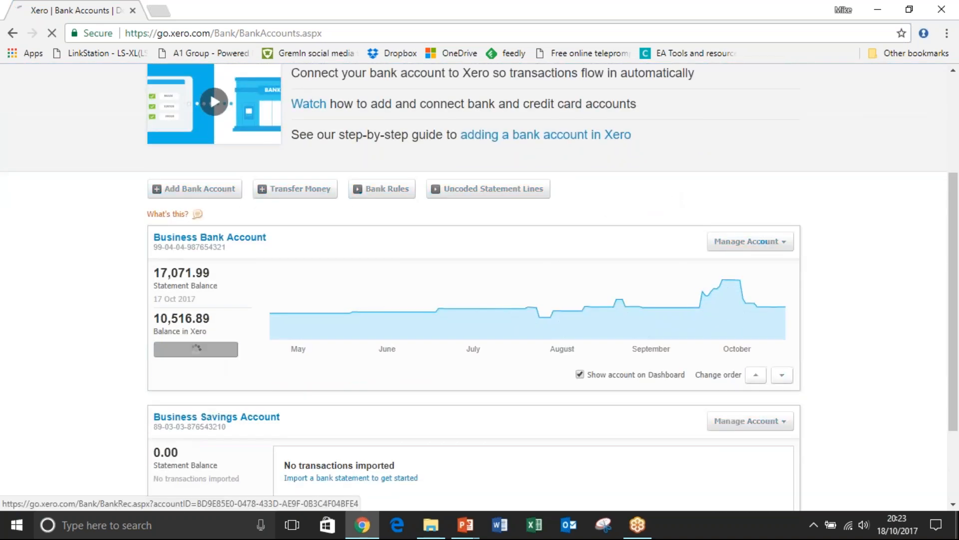
{"action": "left_click", "coordinate": [212, 359]}
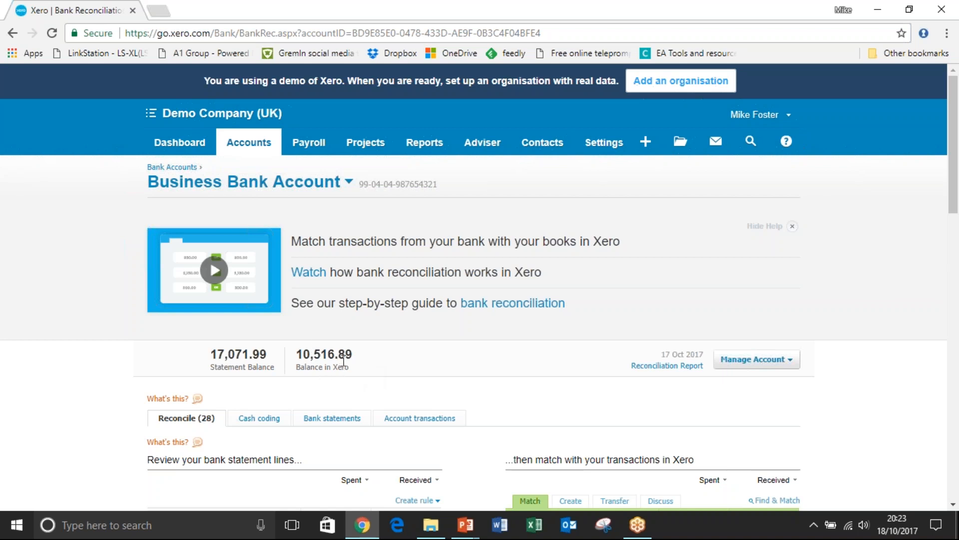
{"action": "left_click", "coordinate": [407, 419]}
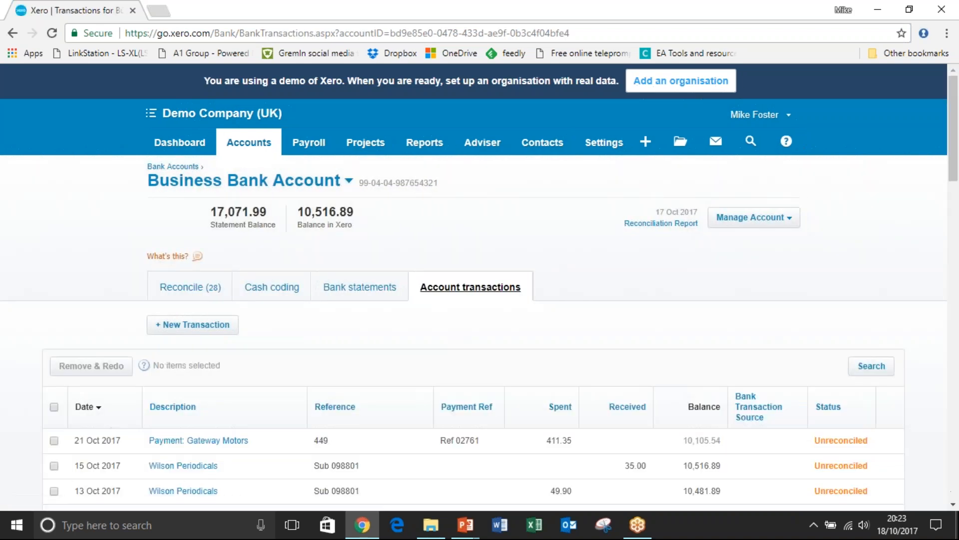
{"action": "scroll", "coordinate": [686, 169], "scroll_direction": "down", "scroll_amount": 5}
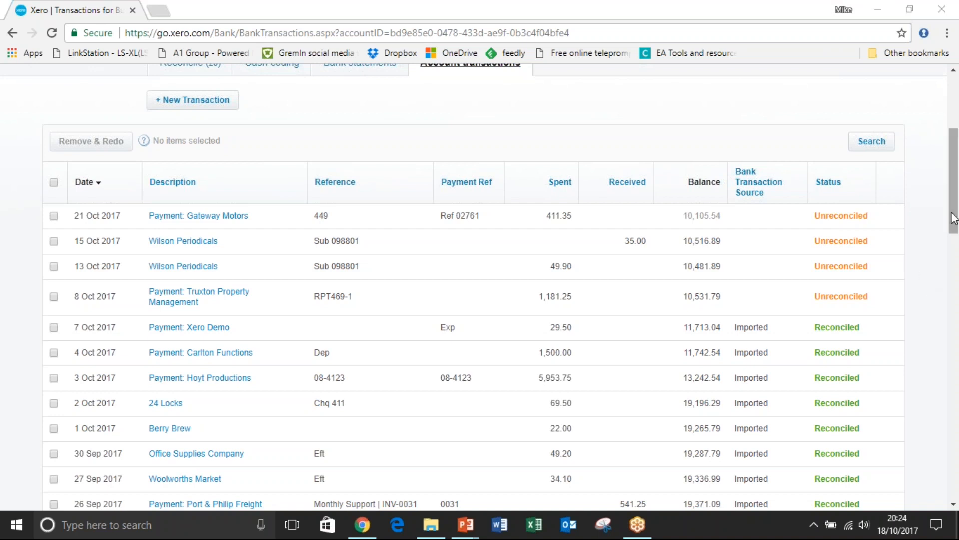
{"action": "left_click_drag", "start_coordinate": [955, 214], "coordinate": [954, 174]}
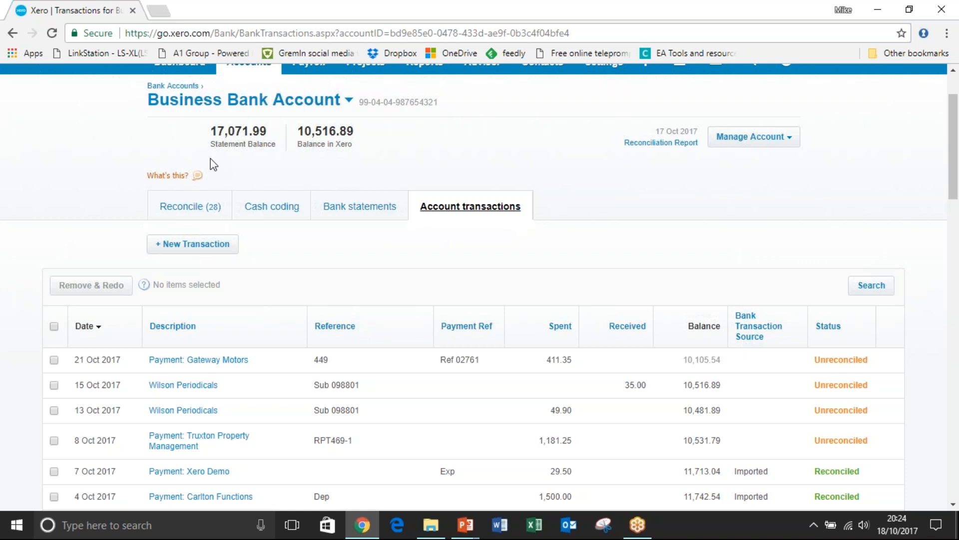
Show the Business Bank Account's imported bank statement lines and look through them.
{"action": "left_click", "coordinate": [344, 211]}
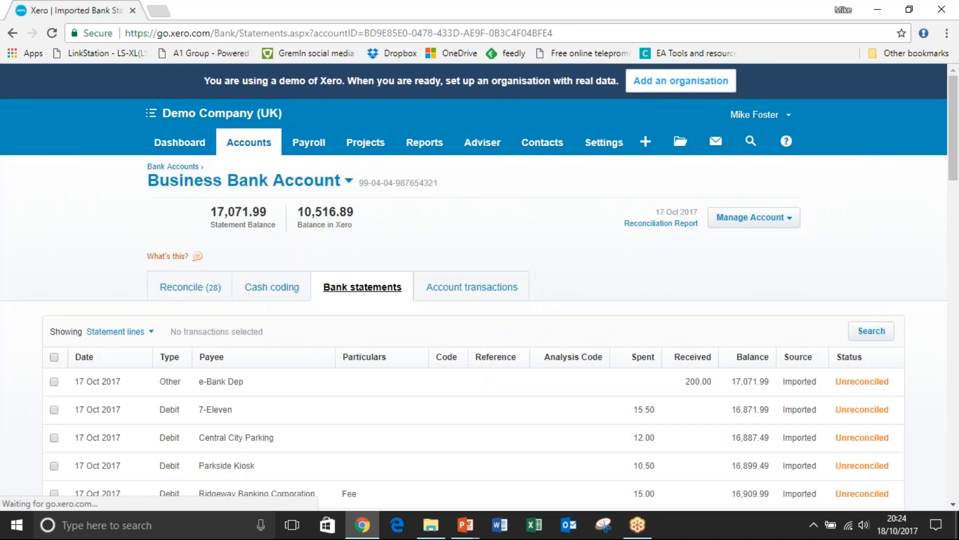
{"action": "scroll", "coordinate": [480, 285], "scroll_direction": "down", "scroll_amount": 3}
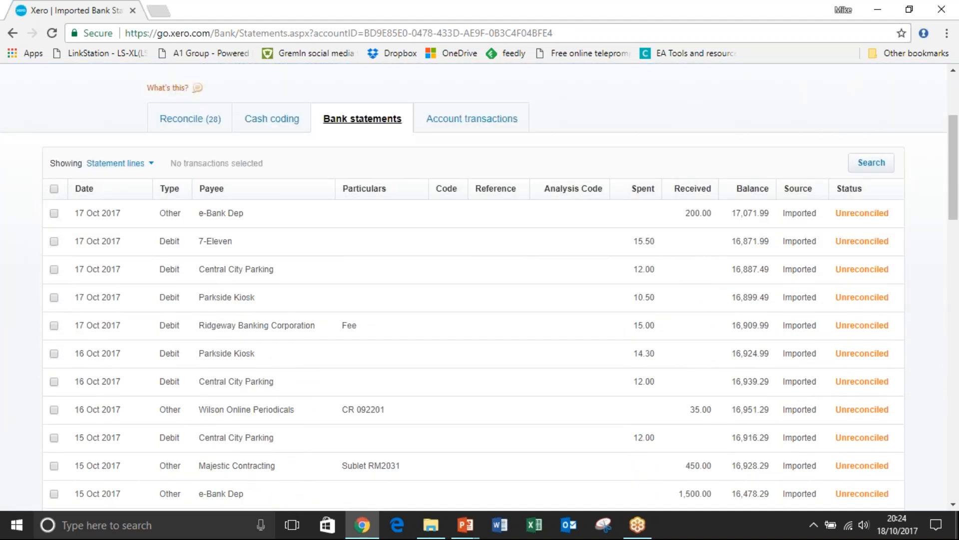
{"action": "scroll", "coordinate": [473, 287], "scroll_direction": "down", "scroll_amount": 2}
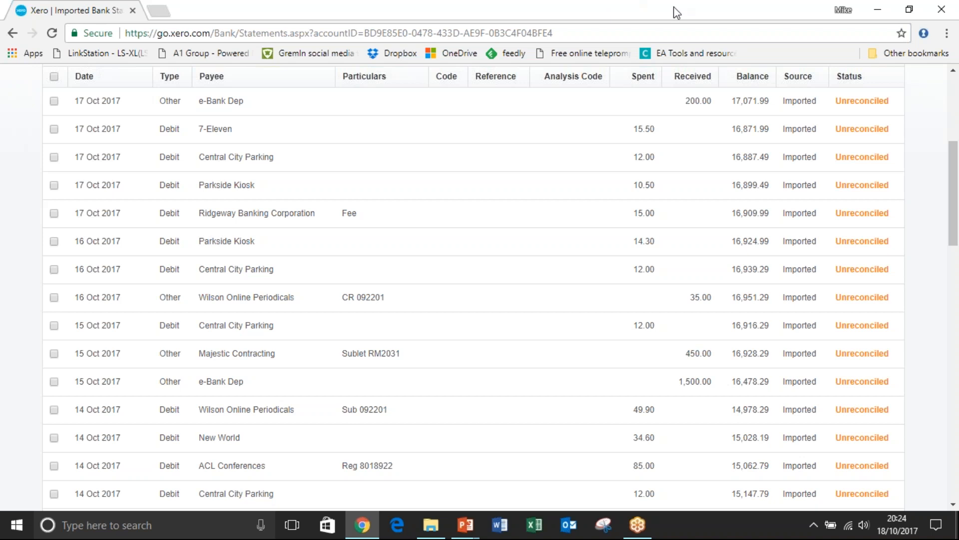
{"action": "left_click", "coordinate": [717, 7]}
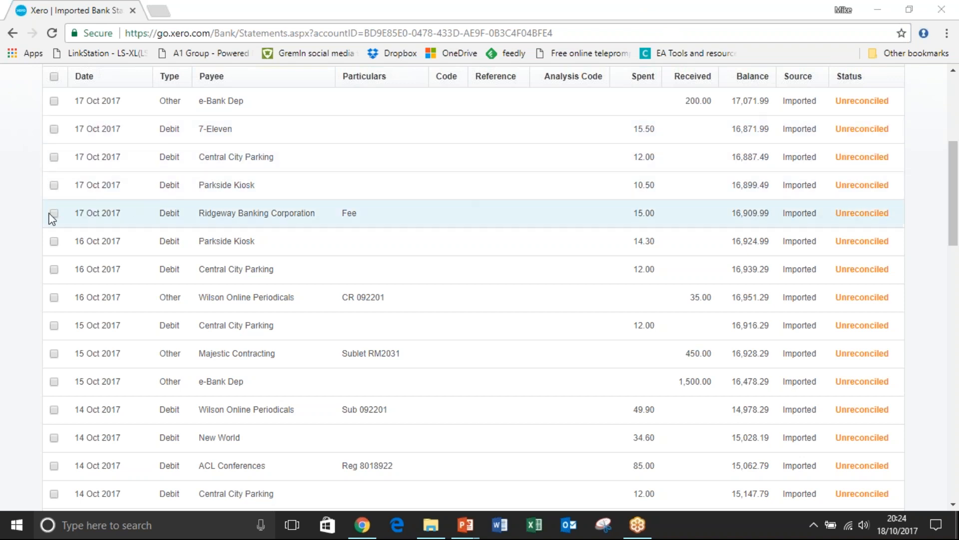
{"action": "left_click", "coordinate": [12, 218]}
{"action": "scroll", "coordinate": [13, 218], "scroll_direction": "up", "scroll_amount": 2}
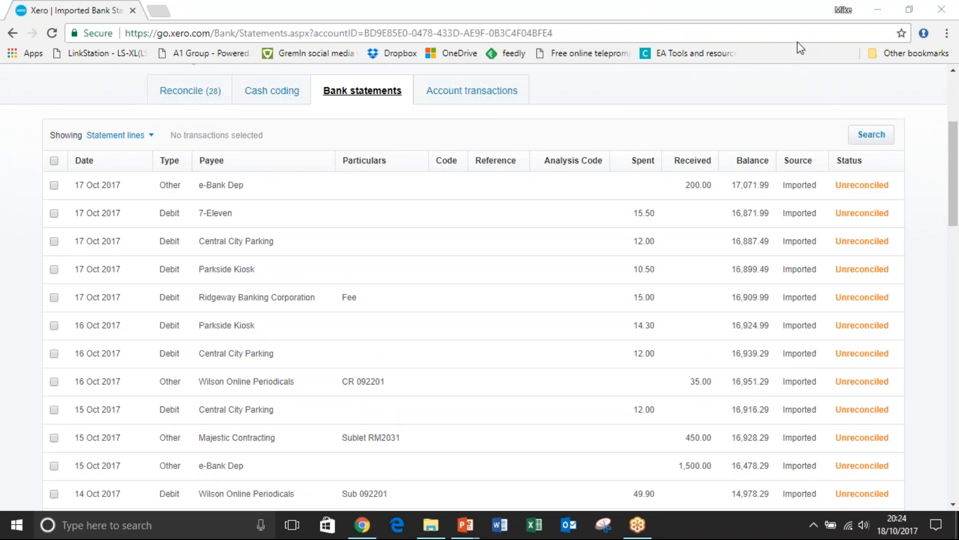
Switch to the account transactions and back to the bank statements to compare the two lists.
{"action": "left_click", "coordinate": [495, 91]}
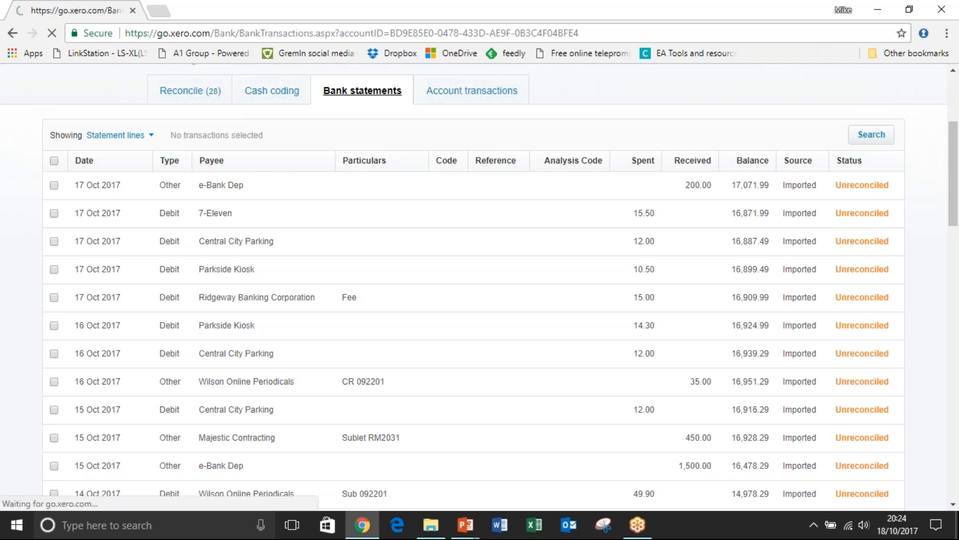
{"action": "left_click", "coordinate": [360, 287]}
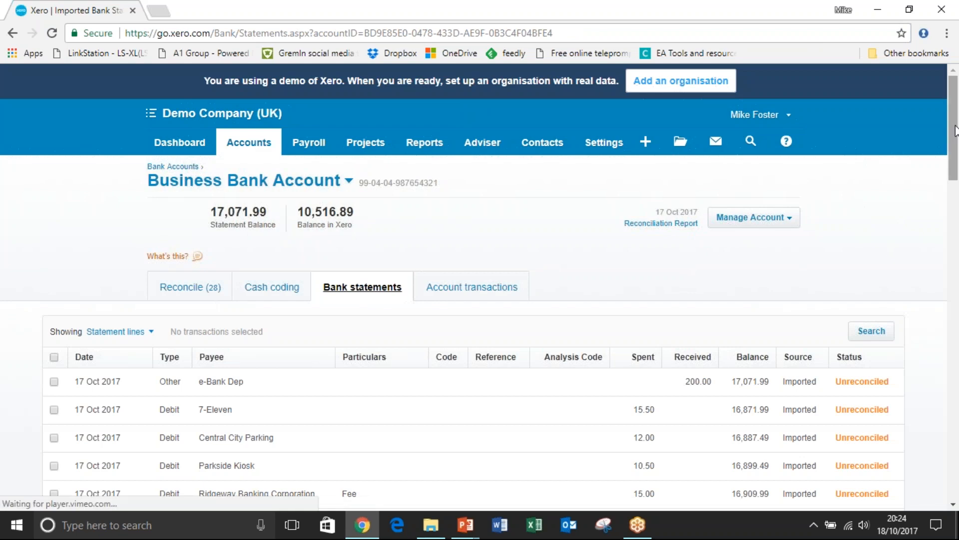
{"action": "scroll", "coordinate": [956, 159], "scroll_direction": "down", "scroll_amount": 4}
{"action": "left_click_drag", "start_coordinate": [956, 159], "coordinate": [955, 120]}
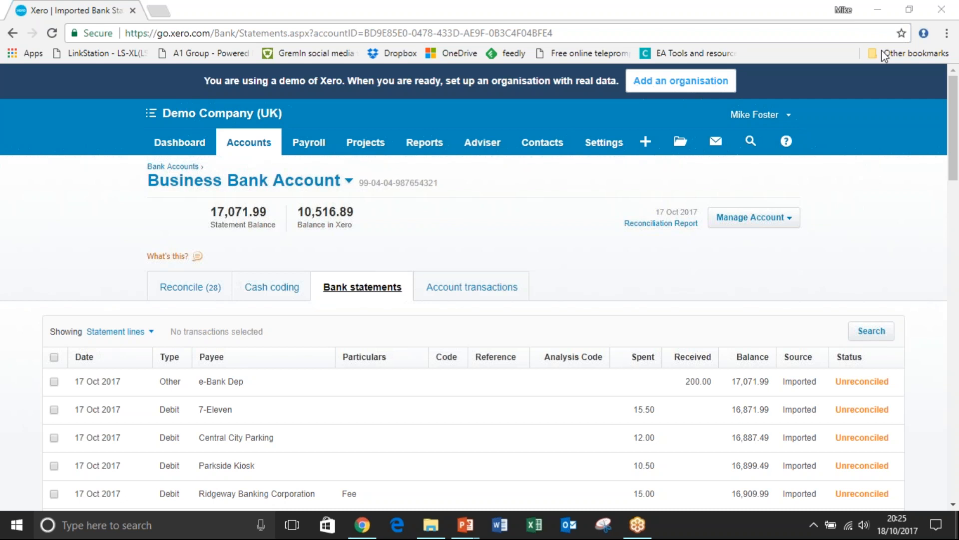
Open the account's Reconcile view and examine the statement lines beside their suggested matches.
{"action": "left_click", "coordinate": [191, 288]}
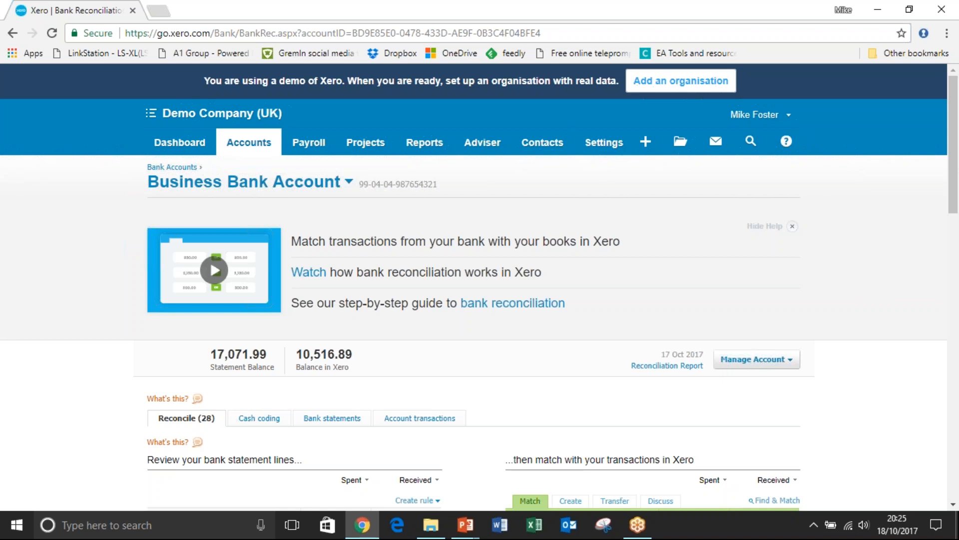
{"action": "scroll", "coordinate": [479, 287], "scroll_direction": "down", "scroll_amount": 2}
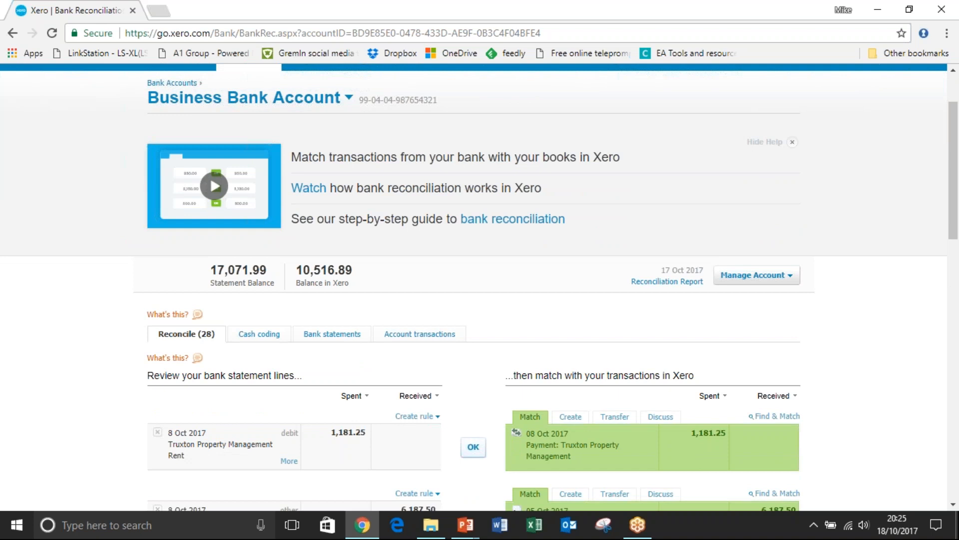
{"action": "scroll", "coordinate": [260, 225], "scroll_direction": "down", "scroll_amount": 3}
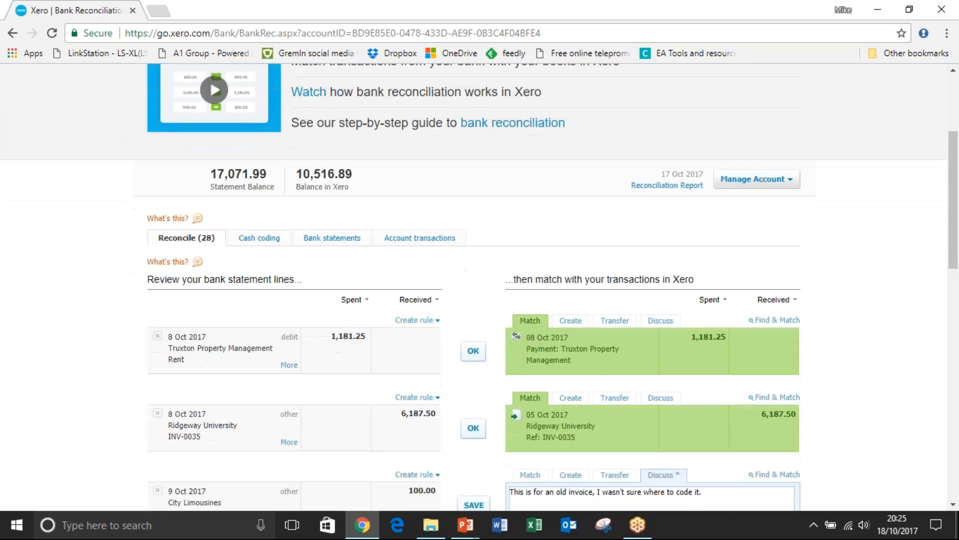
Open the account's Cash coding view and sort the statement lines by payee.
{"action": "left_click", "coordinate": [259, 225]}
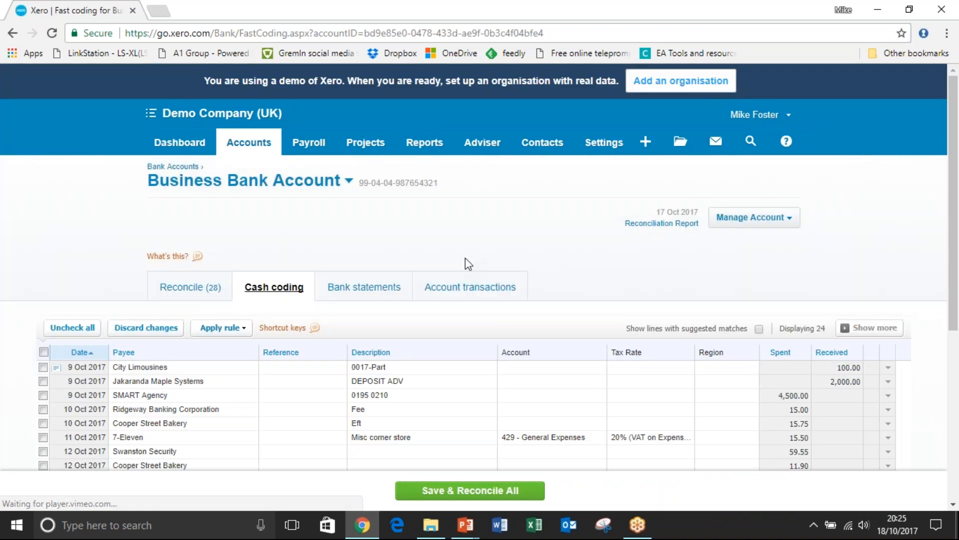
{"action": "left_click_drag", "start_coordinate": [957, 134], "coordinate": [957, 245]}
{"action": "left_click", "coordinate": [120, 135]}
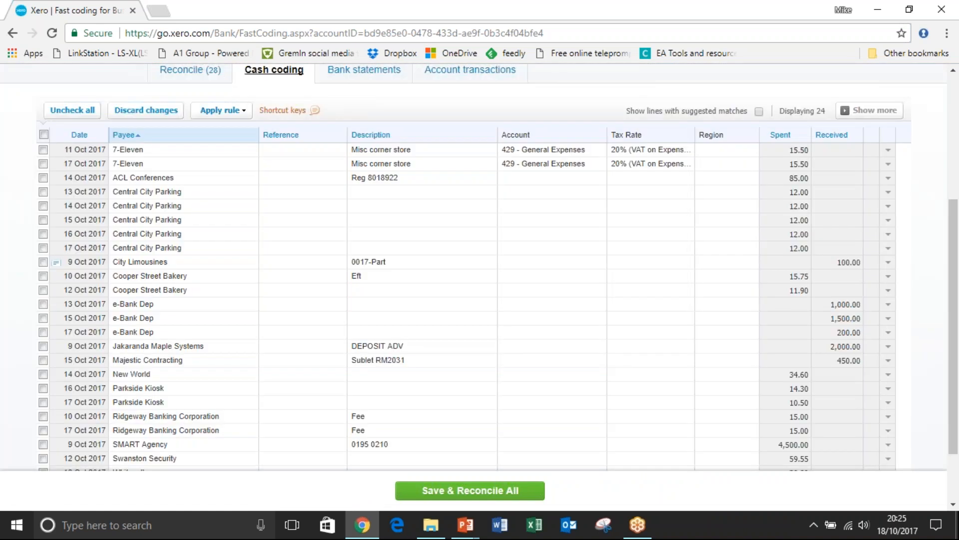
Select the five Central City Parking lines dated 13 to 17 Oct 2017 and code them to account 493 - Travel - National.
{"action": "left_click", "coordinate": [43, 191]}
{"action": "left_click", "coordinate": [43, 205]}
{"action": "left_click", "coordinate": [43, 220]}
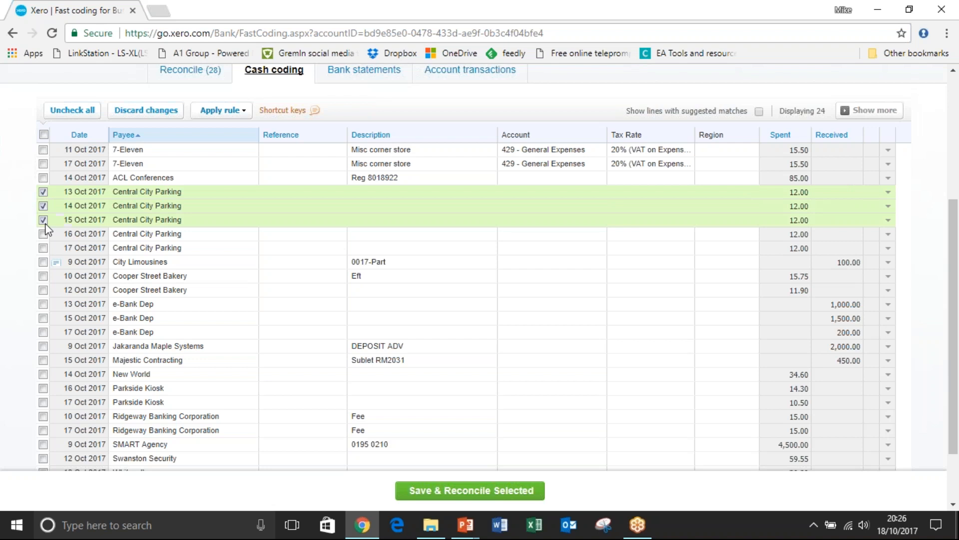
{"action": "left_click", "coordinate": [43, 233]}
{"action": "left_click", "coordinate": [43, 247]}
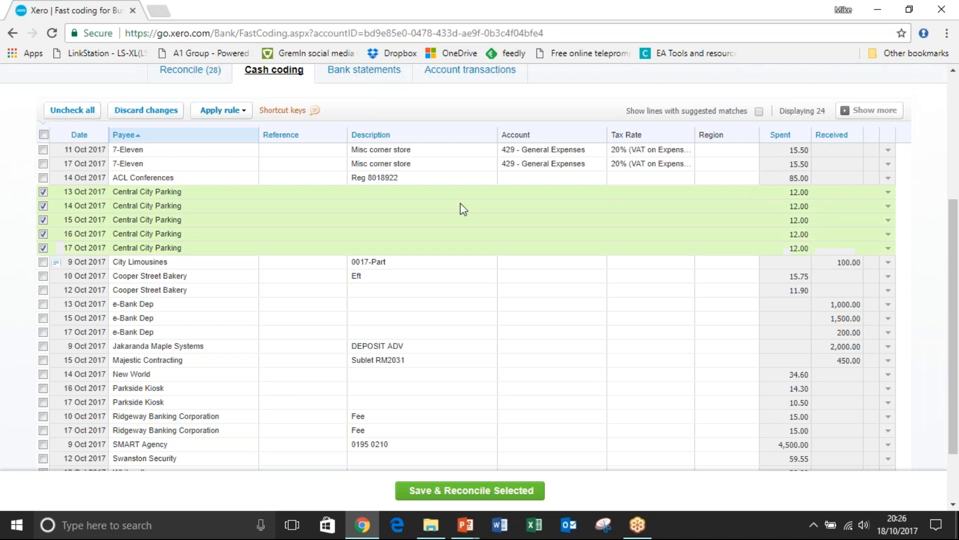
{"action": "left_click", "coordinate": [555, 192]}
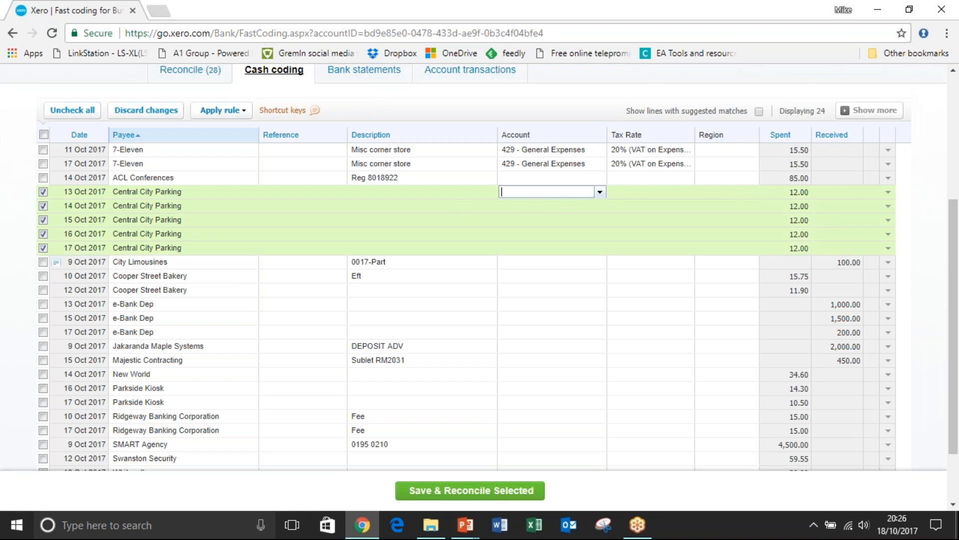
{"action": "type", "text": "pa"}
{"action": "key", "text": "BackSpace"}
{"action": "key", "text": "BackSpace"}
{"action": "type", "text": "tr"}
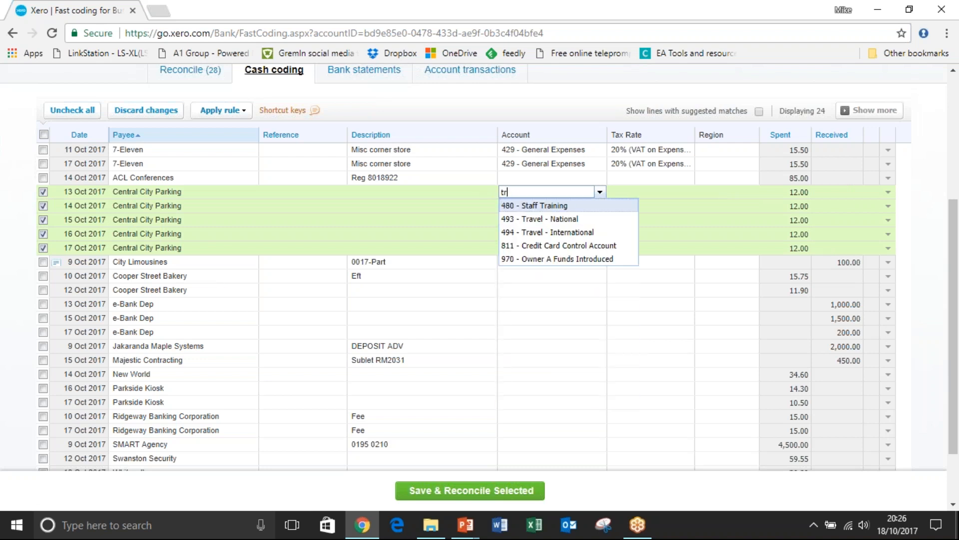
{"action": "left_click", "coordinate": [558, 219]}
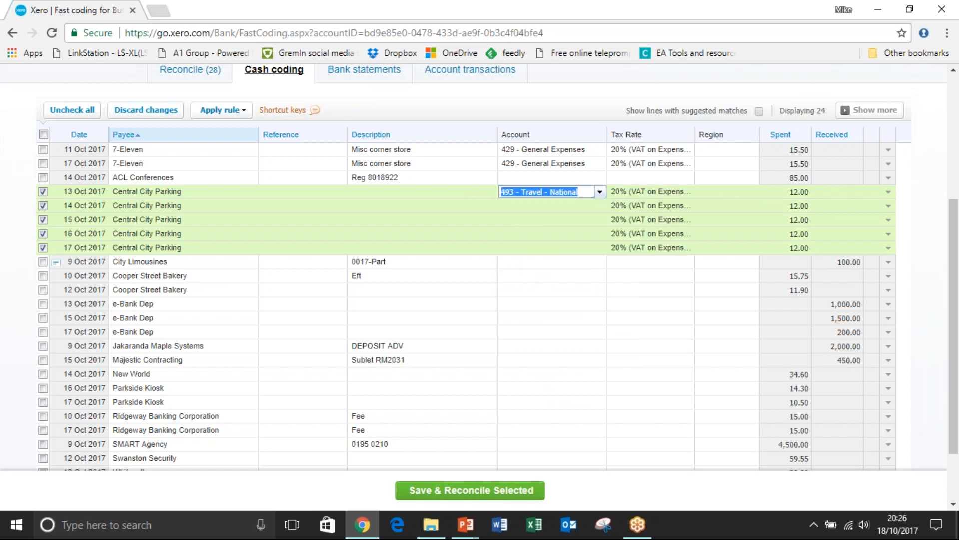
{"action": "left_click", "coordinate": [568, 209]}
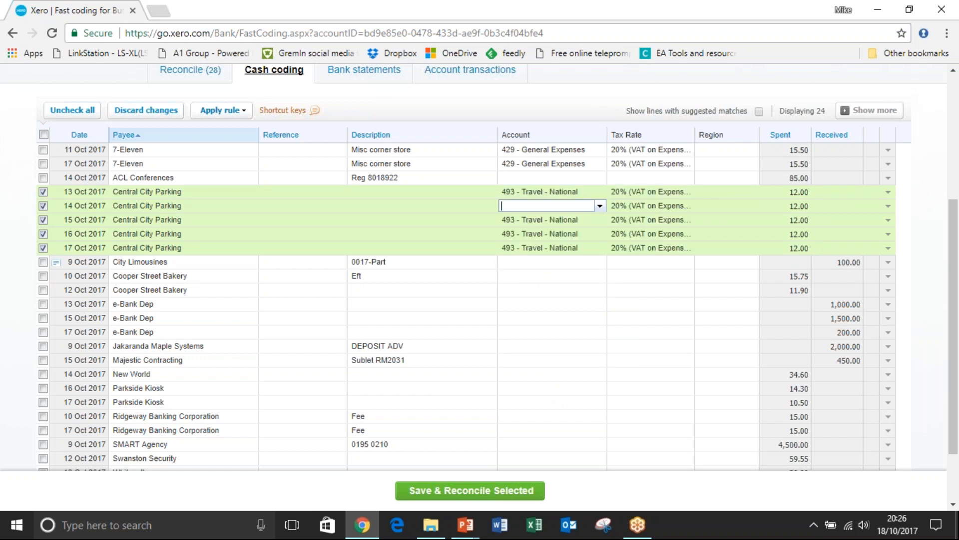
Save and reconcile the five selected Central City Parking lines.
{"action": "left_click", "coordinate": [576, 176]}
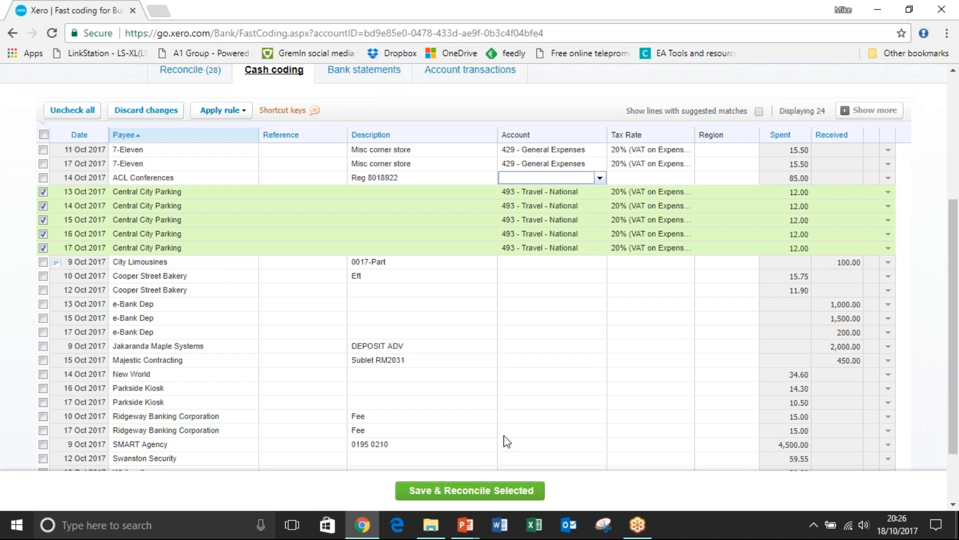
{"action": "left_click", "coordinate": [480, 492]}
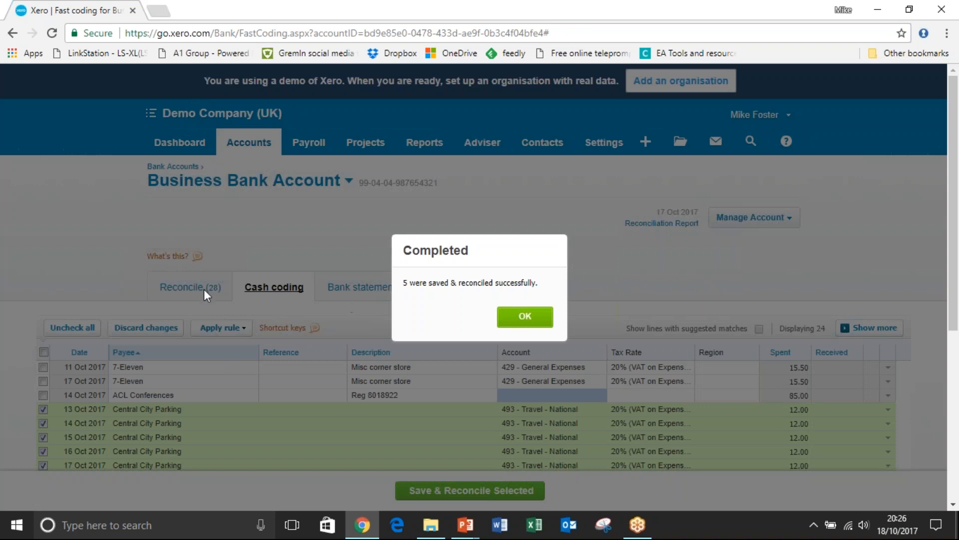
{"action": "left_click", "coordinate": [508, 316]}
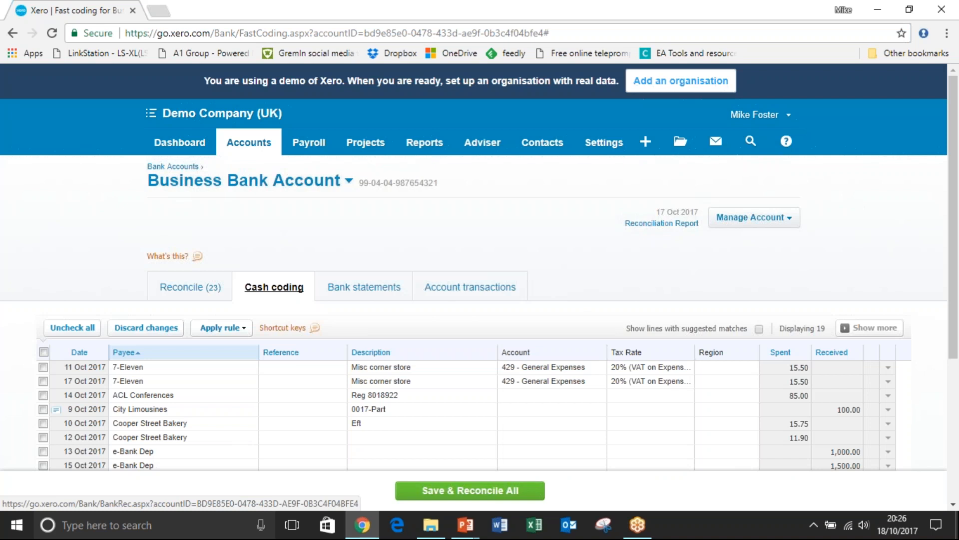
In the Reconcile view, accept the suggested matches for the 8 Oct 2017 Truxton Property Management and Ridgeway University lines.
{"action": "left_click", "coordinate": [190, 287]}
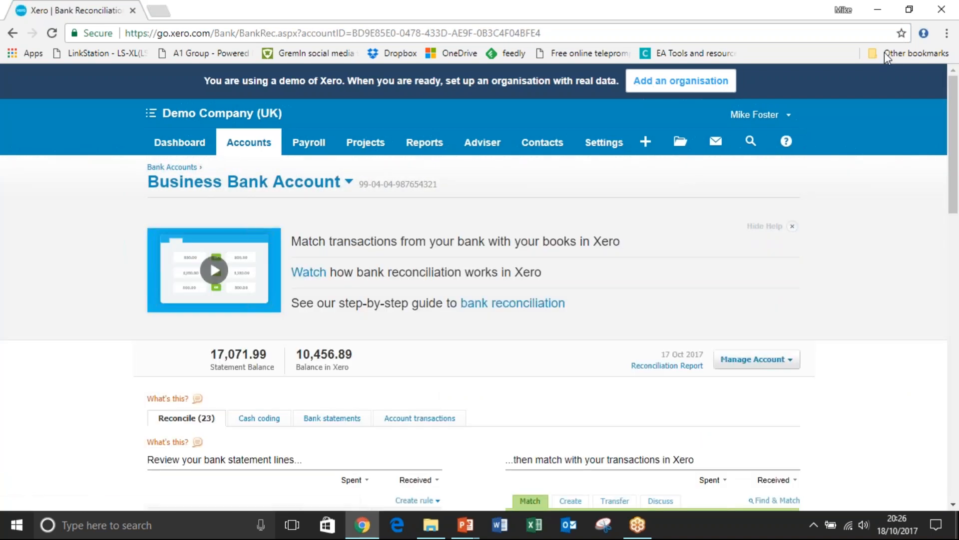
{"action": "left_click", "coordinate": [884, 52]}
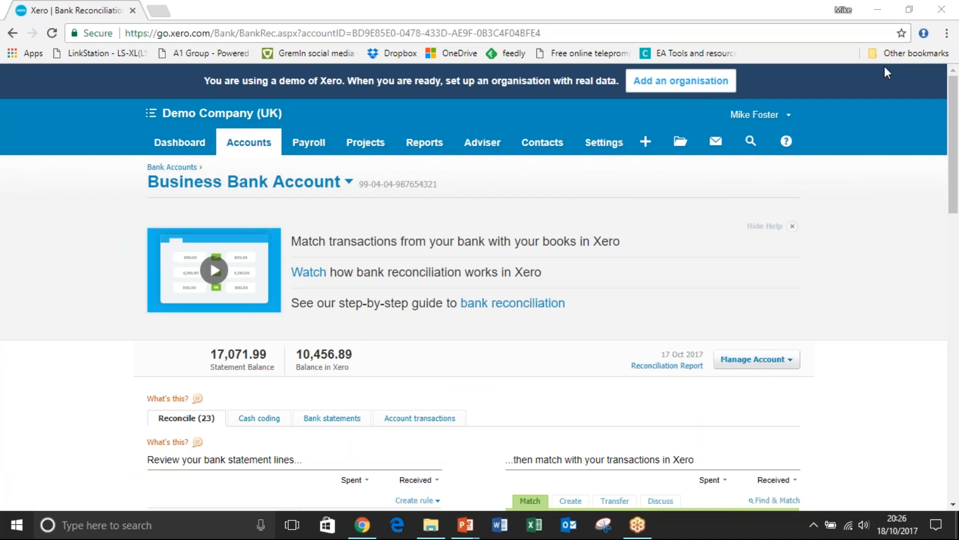
{"action": "left_click_drag", "start_coordinate": [955, 170], "coordinate": [957, 261]}
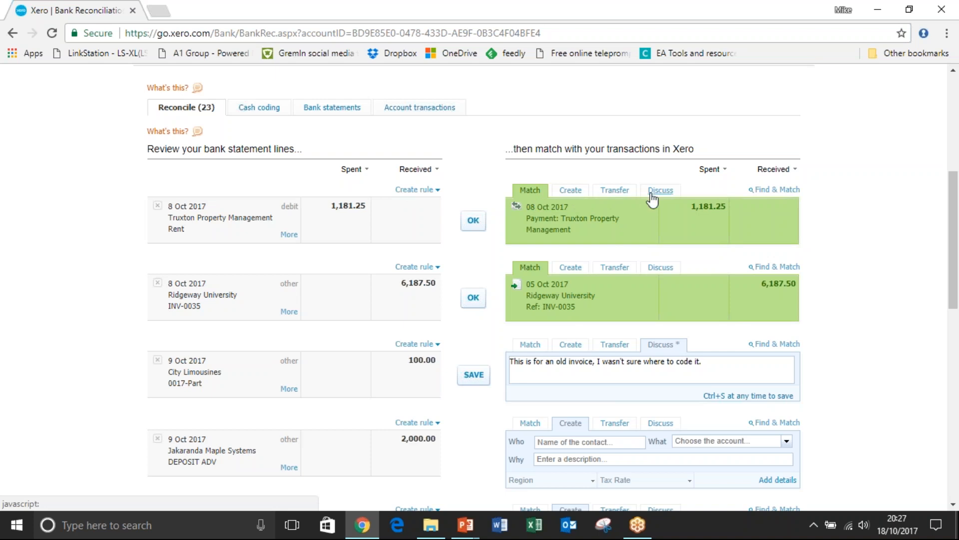
{"action": "left_click_drag", "start_coordinate": [952, 200], "coordinate": [956, 215]}
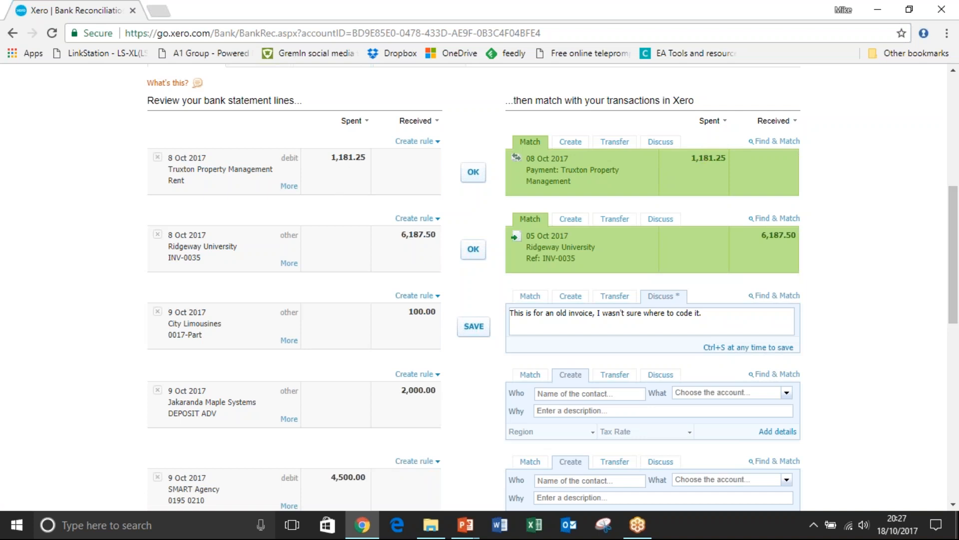
{"action": "left_click", "coordinate": [474, 176]}
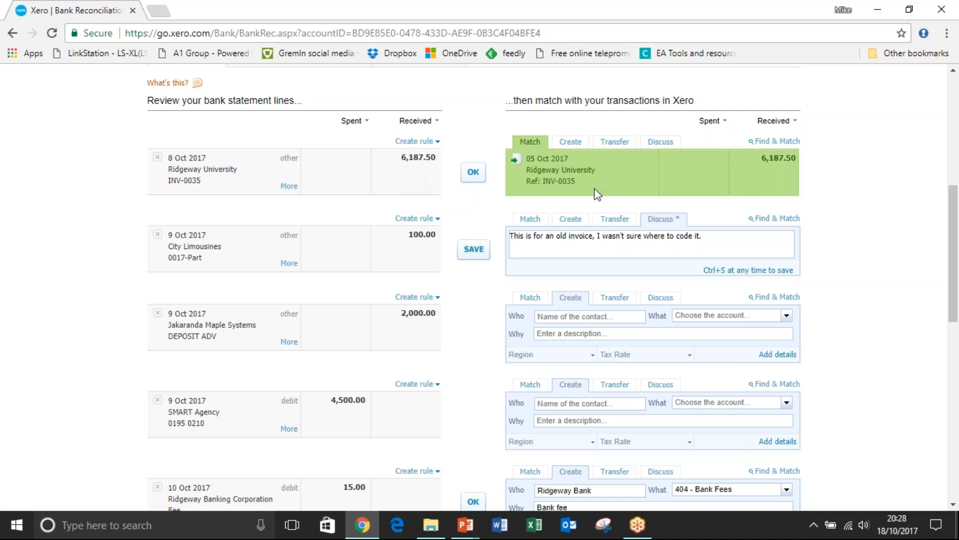
{"action": "left_click", "coordinate": [472, 173]}
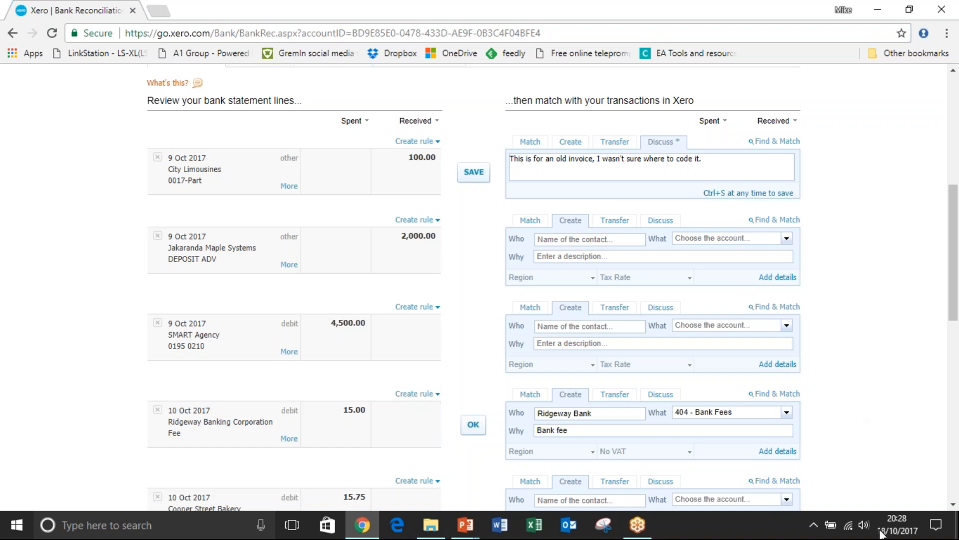
{"action": "left_click", "coordinate": [874, 509]}
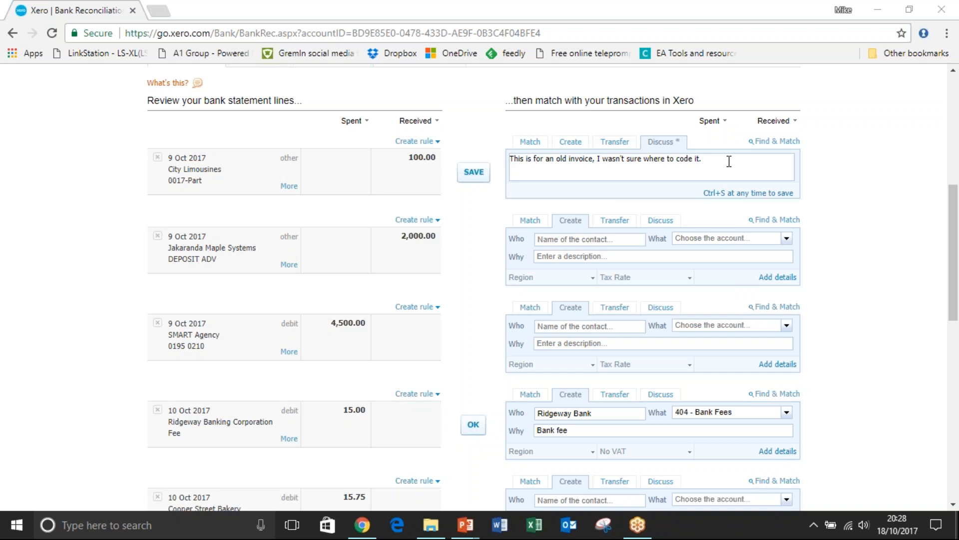
Create a transaction for the City Limousines line with contact City Limousines and account 493 - Travel - National.
{"action": "left_click", "coordinate": [571, 144]}
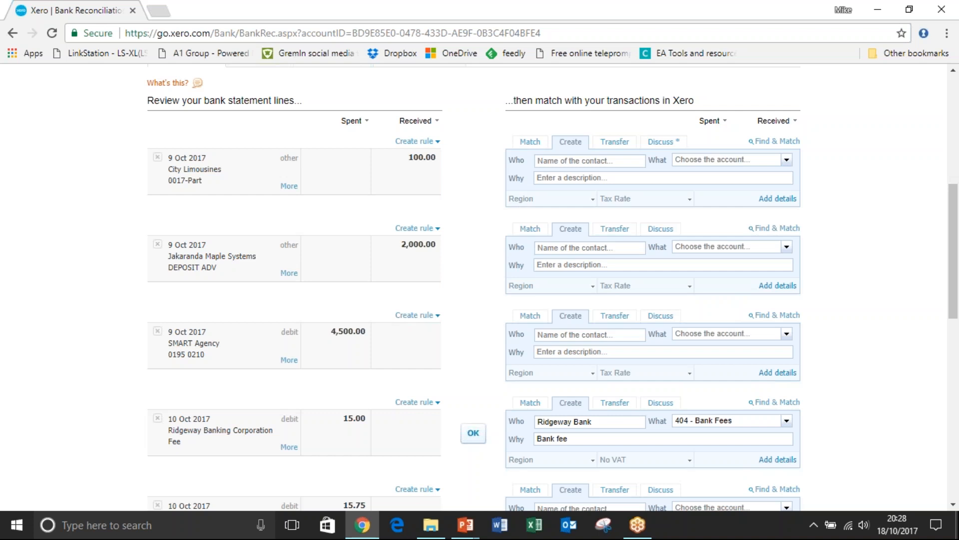
{"action": "type", "text": "City"}
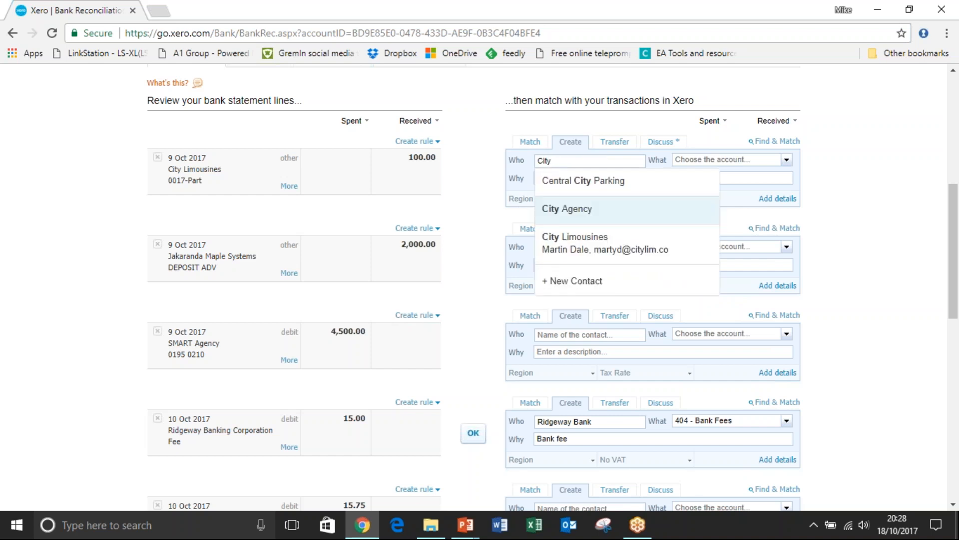
{"action": "left_click", "coordinate": [597, 240]}
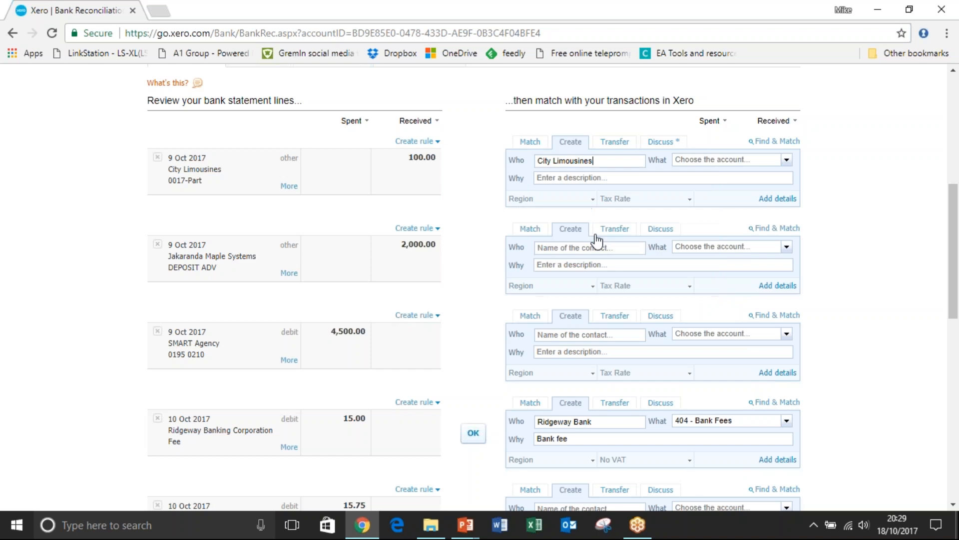
{"action": "left_click", "coordinate": [703, 158]}
{"action": "type", "text": "trave"}
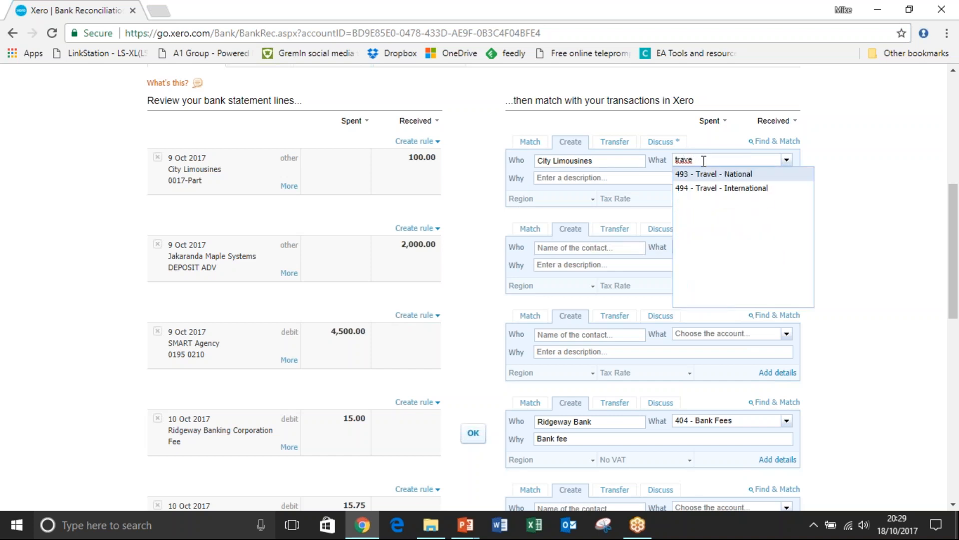
{"action": "left_click", "coordinate": [704, 174]}
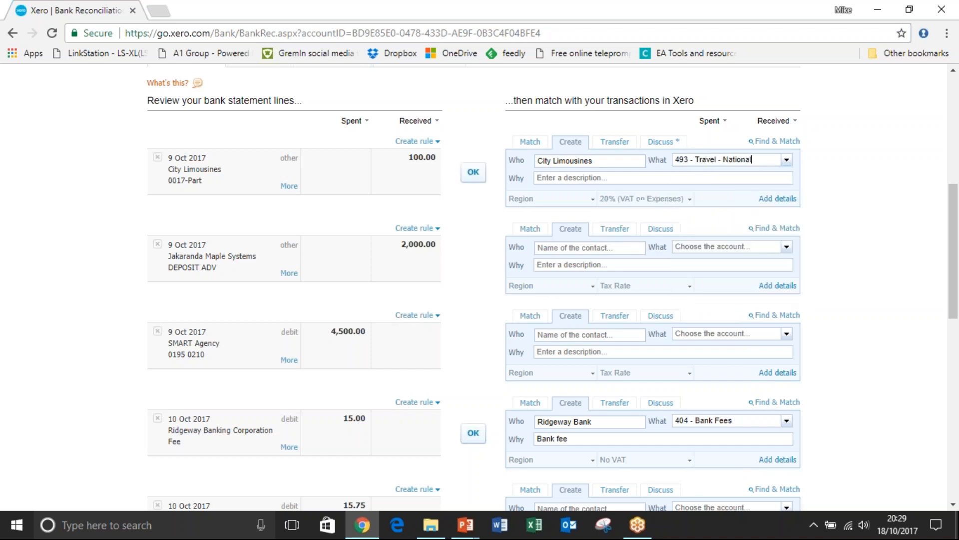
Describe the City Limousines transaction as "Car to exhibition centre" and set its tax rate to No VAT.
{"action": "left_click", "coordinate": [665, 182]}
{"action": "type", "text": "Car to exhibition centre"}
{"action": "left_click", "coordinate": [686, 205]}
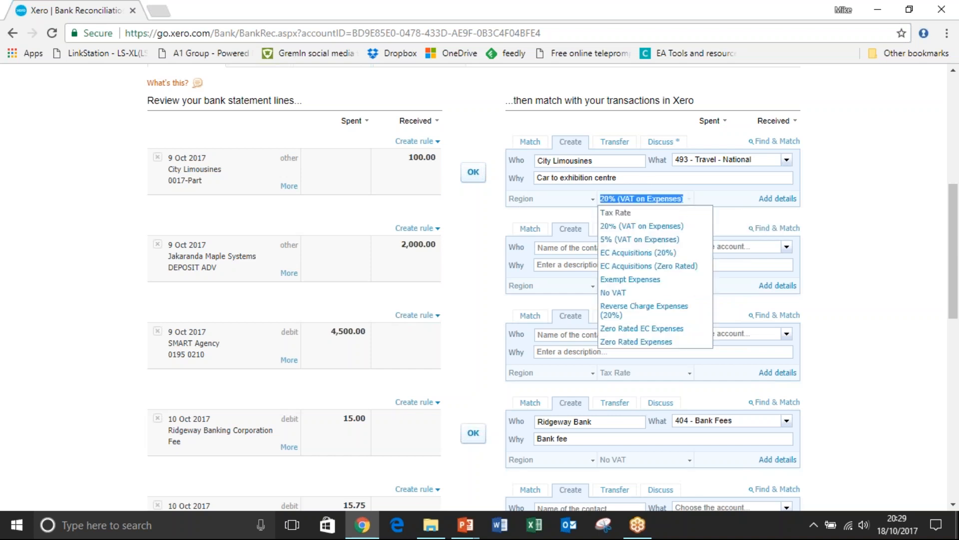
{"action": "left_click", "coordinate": [633, 294]}
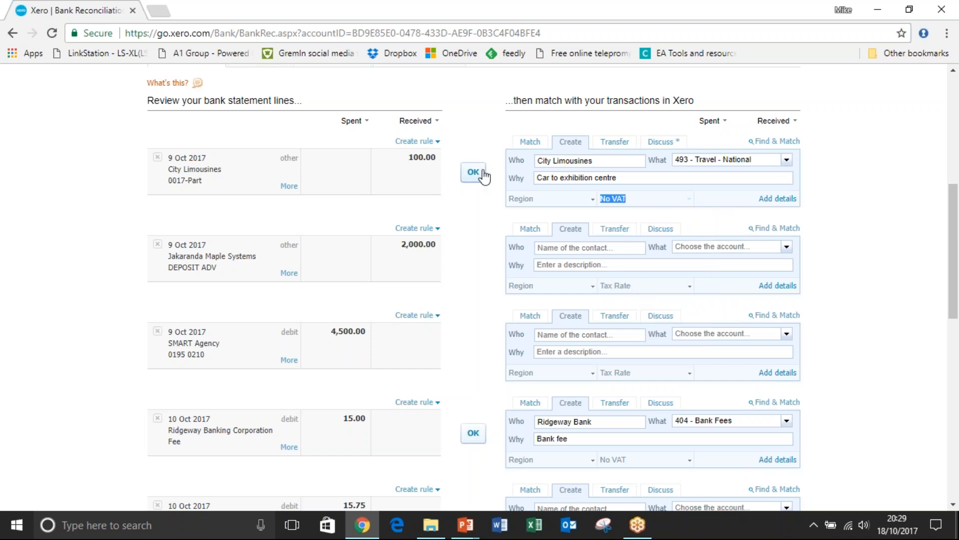
Open the City Limousines line in Find & Match, save its direct payment transaction and reconcile the line with it.
{"action": "left_click", "coordinate": [776, 141]}
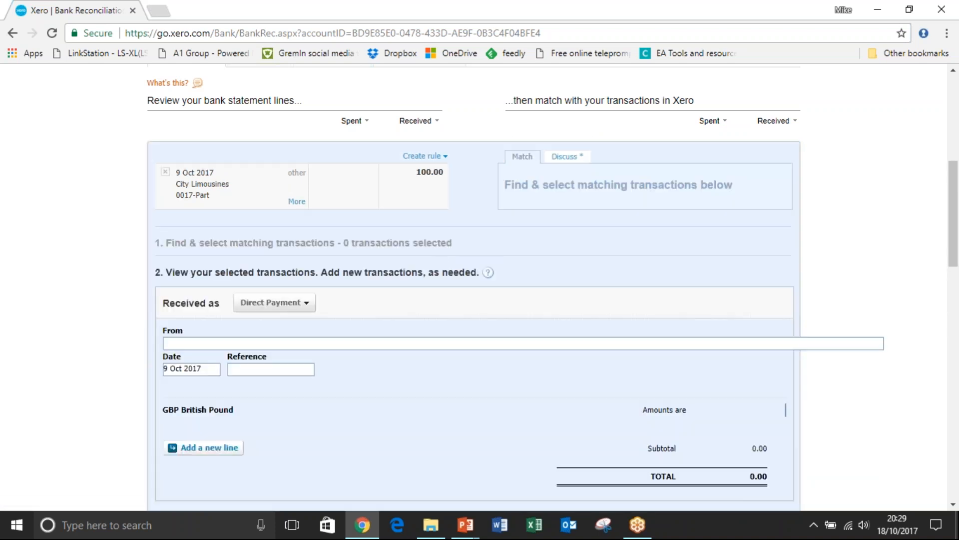
{"action": "left_click_drag", "start_coordinate": [957, 211], "coordinate": [958, 266]}
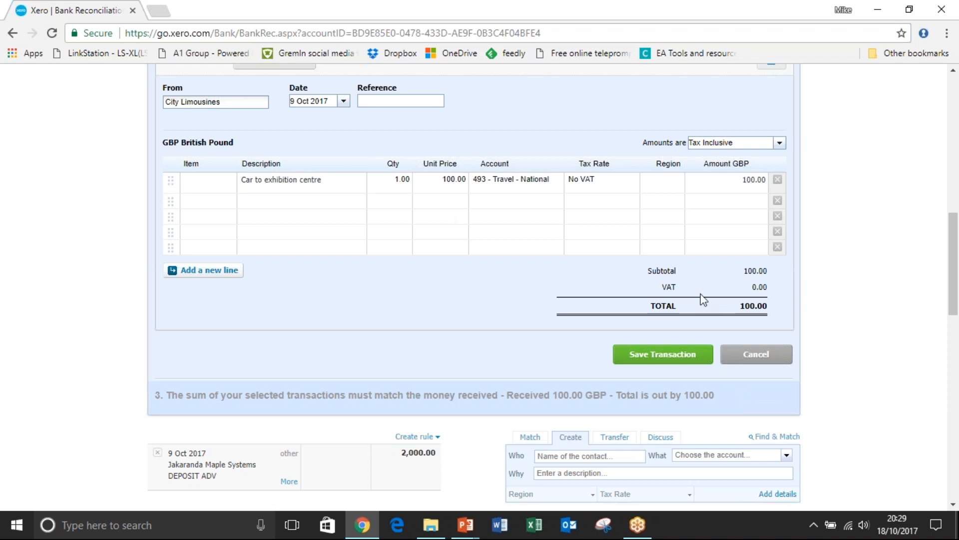
{"action": "left_click", "coordinate": [666, 363]}
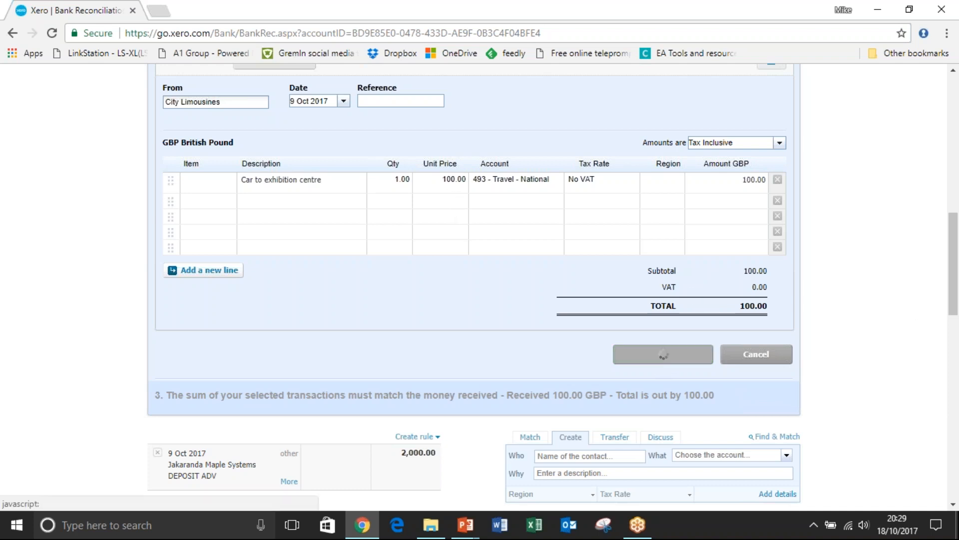
{"action": "left_click_drag", "start_coordinate": [957, 282], "coordinate": [955, 218]}
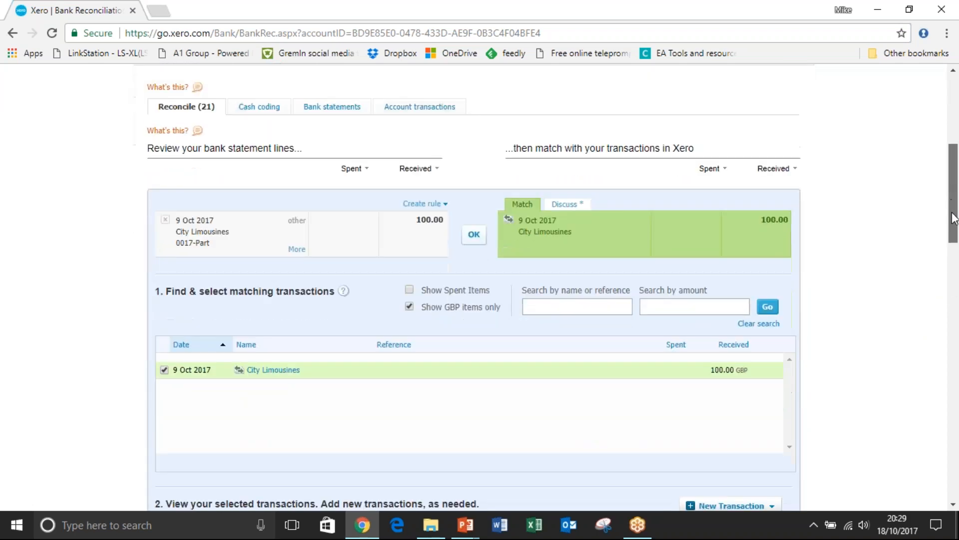
{"action": "left_click", "coordinate": [473, 236]}
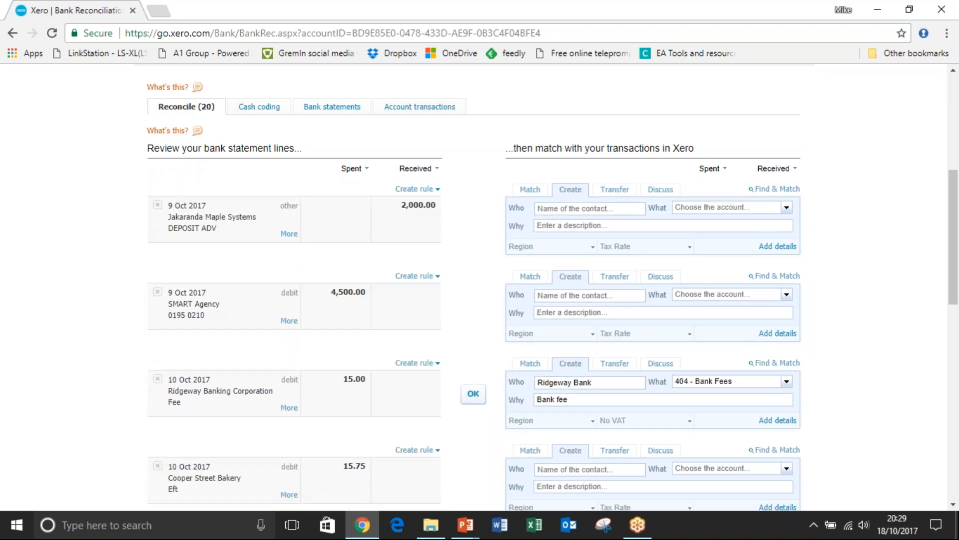
Reconcile the 10 Oct 2017 Ridgeway Banking Corporation fee line with the suggested 404 - Bank Fees entry.
{"action": "left_click_drag", "start_coordinate": [949, 205], "coordinate": [954, 260]}
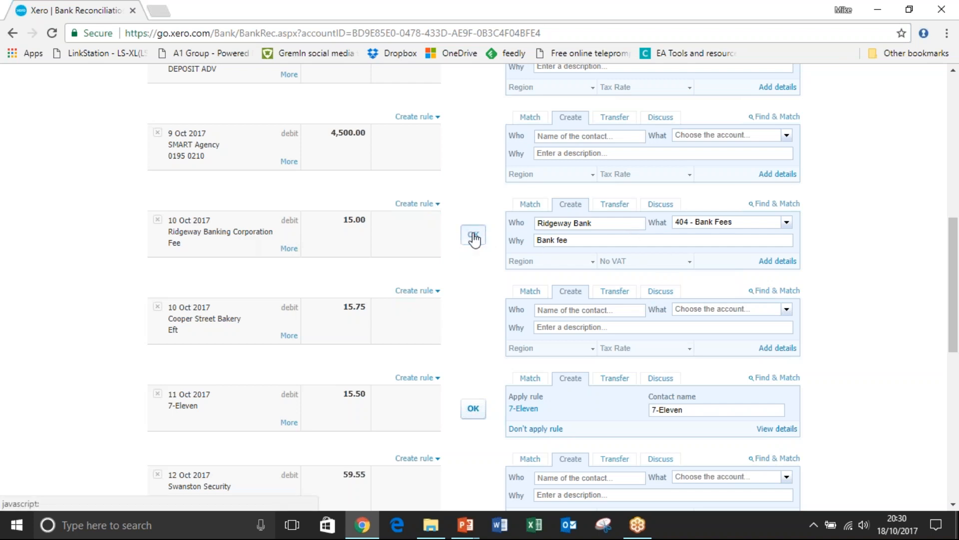
{"action": "left_click", "coordinate": [473, 236]}
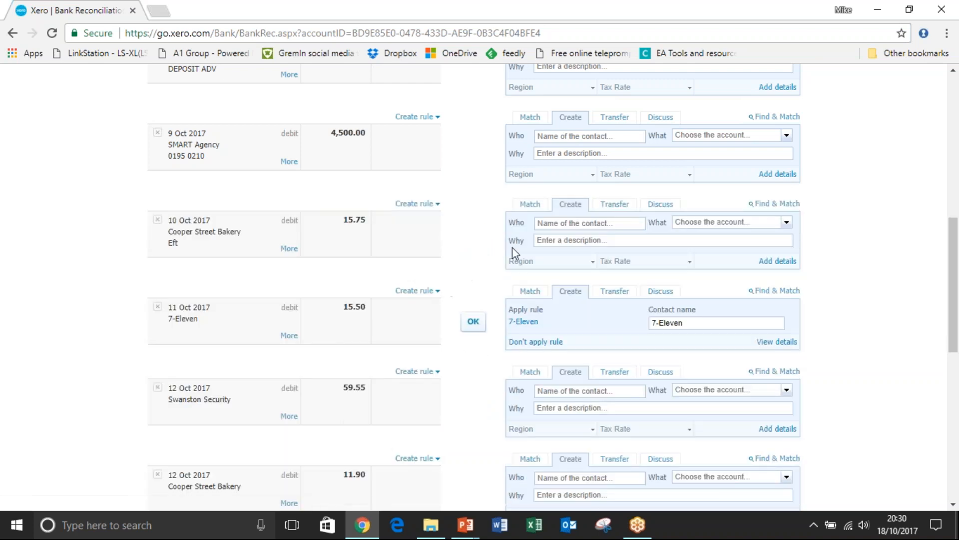
Start a bank rule from the 10 Oct 2017 Cooper Street Bakery line and remove its Description condition.
{"action": "scroll", "coordinate": [952, 275], "scroll_direction": "down", "scroll_amount": 1}
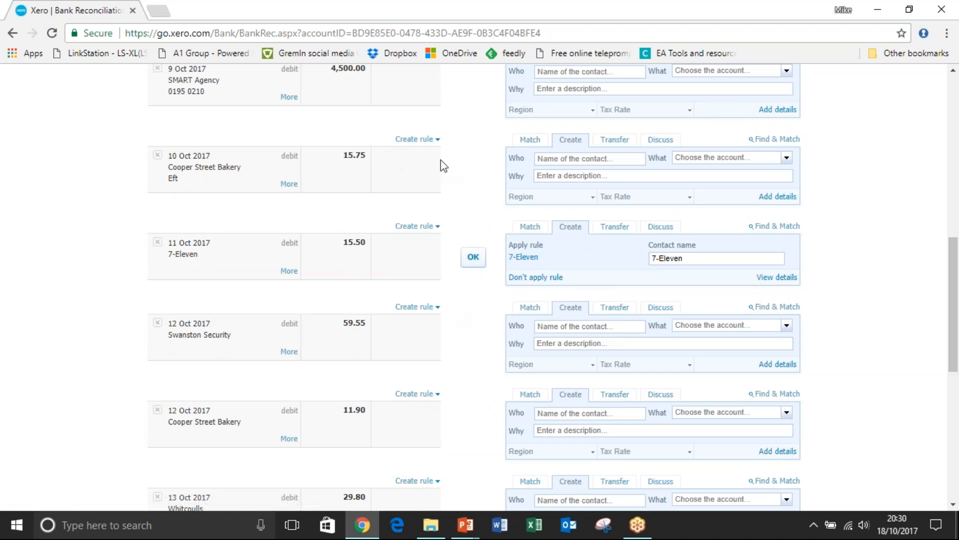
{"action": "left_click", "coordinate": [415, 138]}
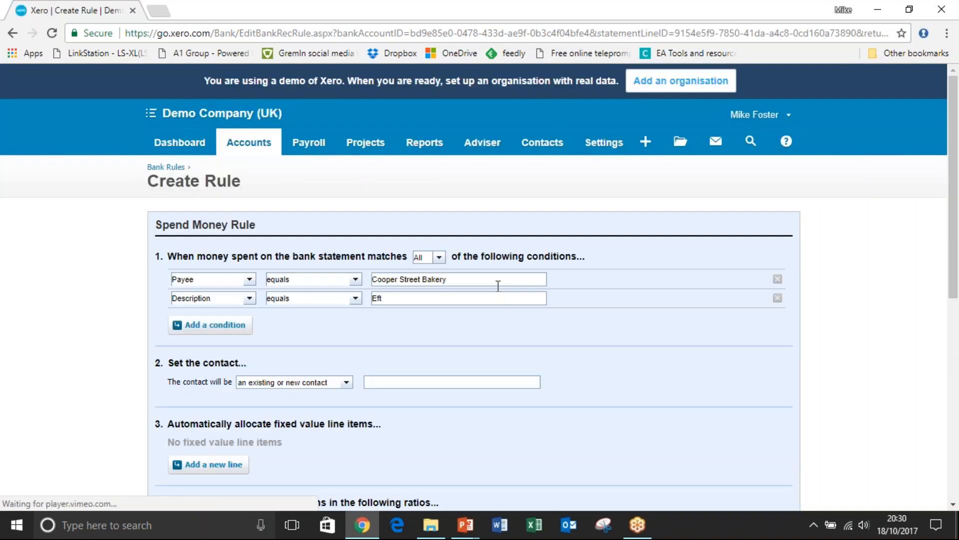
{"action": "left_click", "coordinate": [778, 299]}
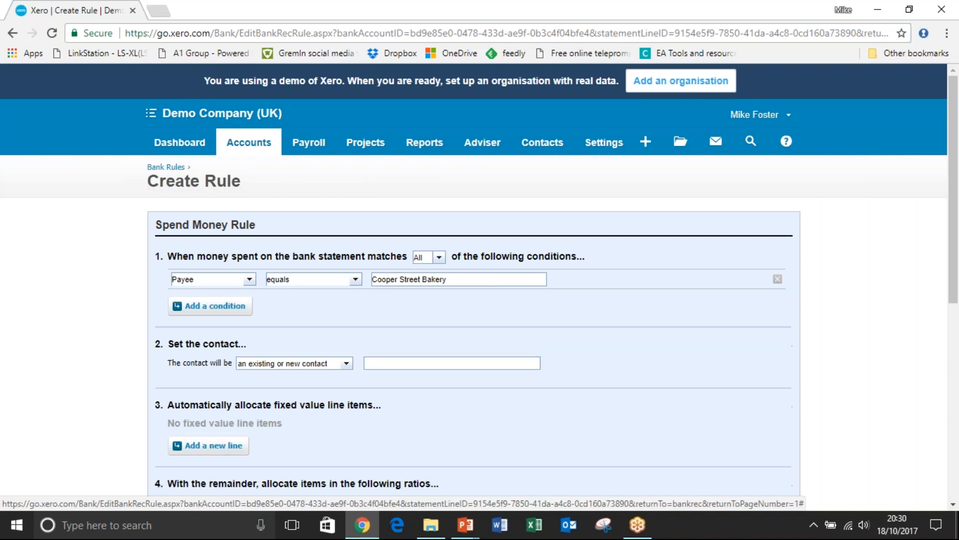
Change the rule's payee condition to contains "Cooper Street".
{"action": "scroll", "coordinate": [954, 229], "scroll_direction": "down", "scroll_amount": 1}
{"action": "left_click_drag", "start_coordinate": [954, 223], "coordinate": [954, 224]}
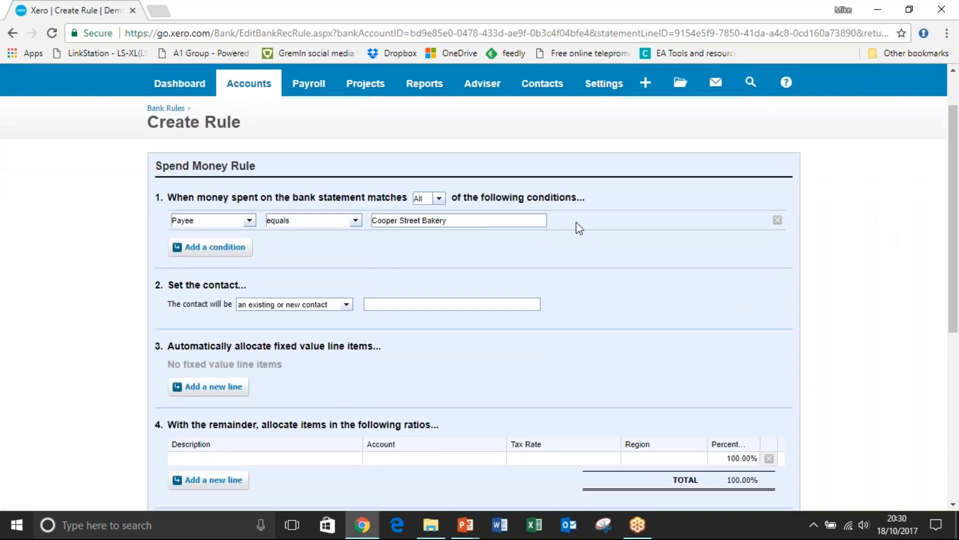
{"action": "left_click_drag", "start_coordinate": [476, 221], "coordinate": [424, 220]}
{"action": "key", "text": "BackSpace"}
{"action": "left_click", "coordinate": [355, 222]}
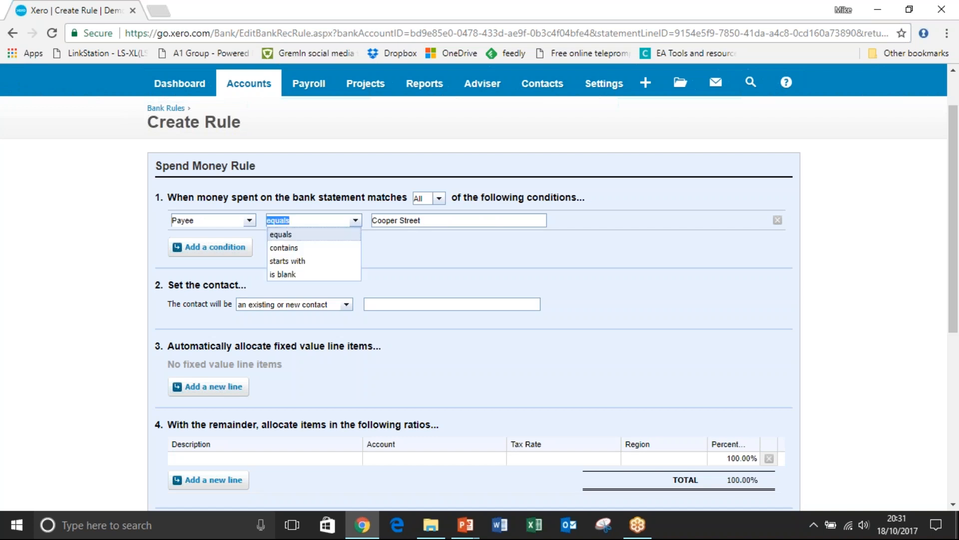
{"action": "left_click", "coordinate": [335, 248]}
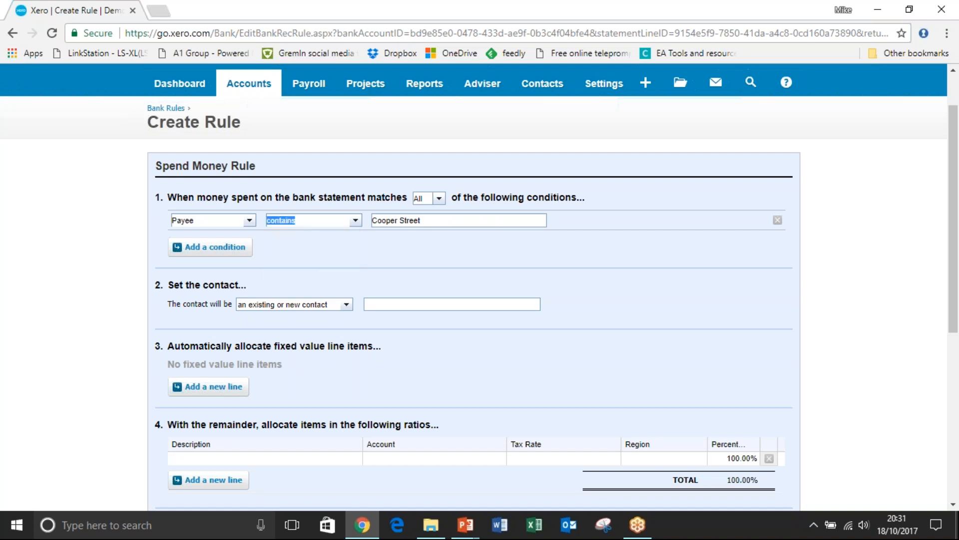
Set the rule's contact to "Cooper Street" as an existing or new contact.
{"action": "left_click_drag", "start_coordinate": [952, 162], "coordinate": [955, 216]}
{"action": "left_click", "coordinate": [508, 202]}
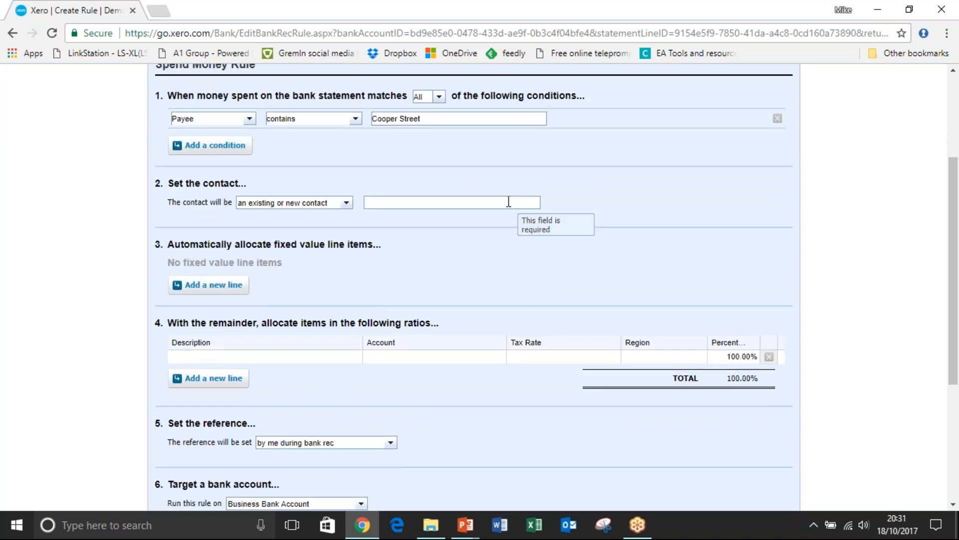
{"action": "type", "text": "Coco C"}
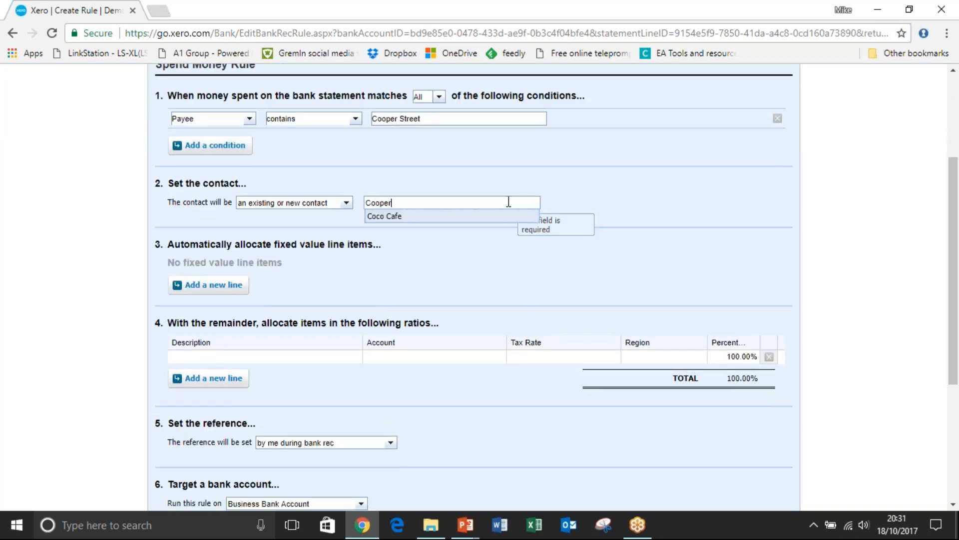
{"action": "key", "text": "BackSpace"}
{"action": "key", "text": "BackSpace"}
{"action": "key", "text": "BackSpace"}
{"action": "key", "text": "BackSpace"}
{"action": "key", "text": "BackSpace"}
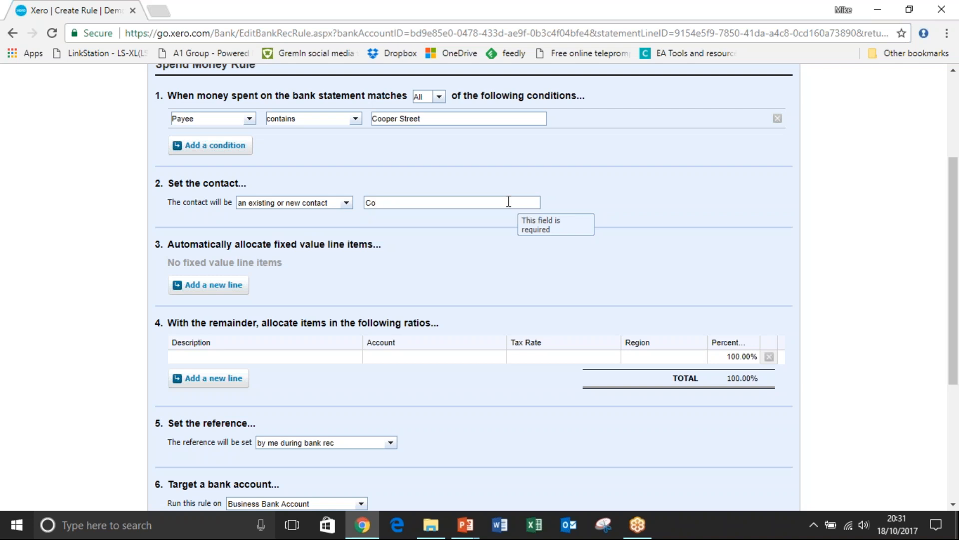
{"action": "type", "text": "cper"}
{"action": "key", "text": "BackSpace"}
{"action": "key", "text": "BackSpace"}
{"action": "key", "text": "BackSpace"}
{"action": "key", "text": "BackSpace"}
{"action": "key", "text": "BackSpace"}
{"action": "type", "text": "coer"}
{"action": "key", "text": "BackSpace"}
{"action": "key", "text": "BackSpace"}
{"action": "key", "text": "BackSpace"}
{"action": "key", "text": "BackSpace"}
{"action": "key", "text": "BackSpace"}
{"action": "type", "text": "oper Street"}
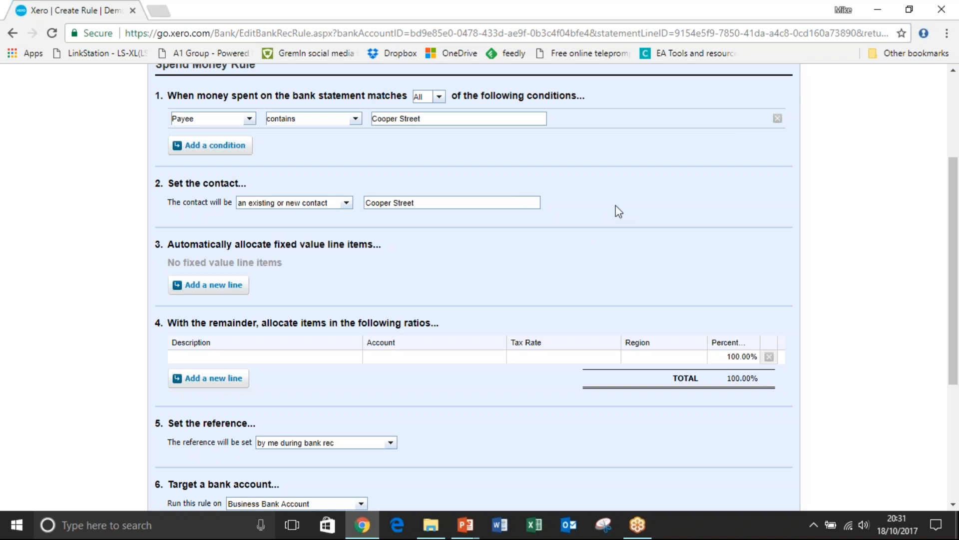
Allocate the rule's remainder line to account 420 - Entertainment-100% business.
{"action": "left_click_drag", "start_coordinate": [954, 214], "coordinate": [953, 220]}
{"action": "left_click", "coordinate": [483, 345]}
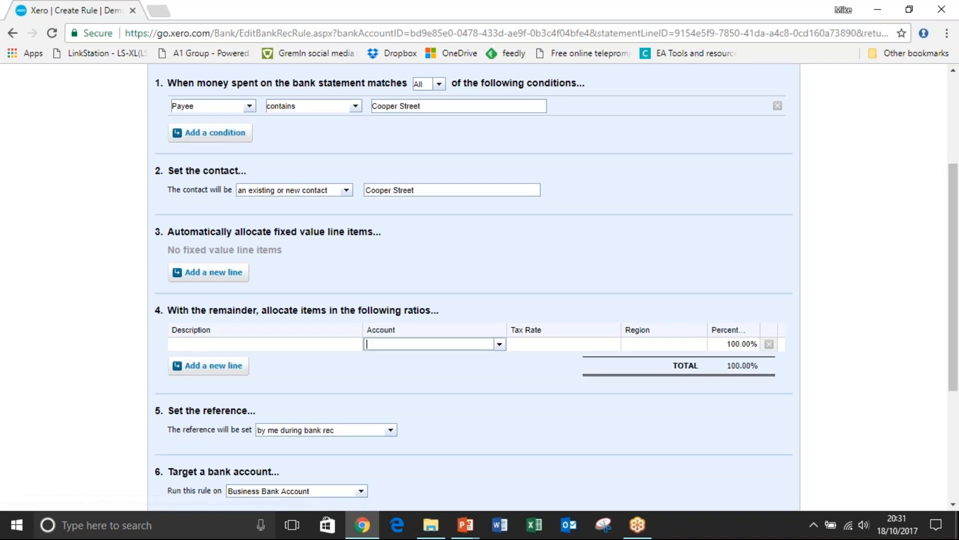
{"action": "type", "text": "enter"}
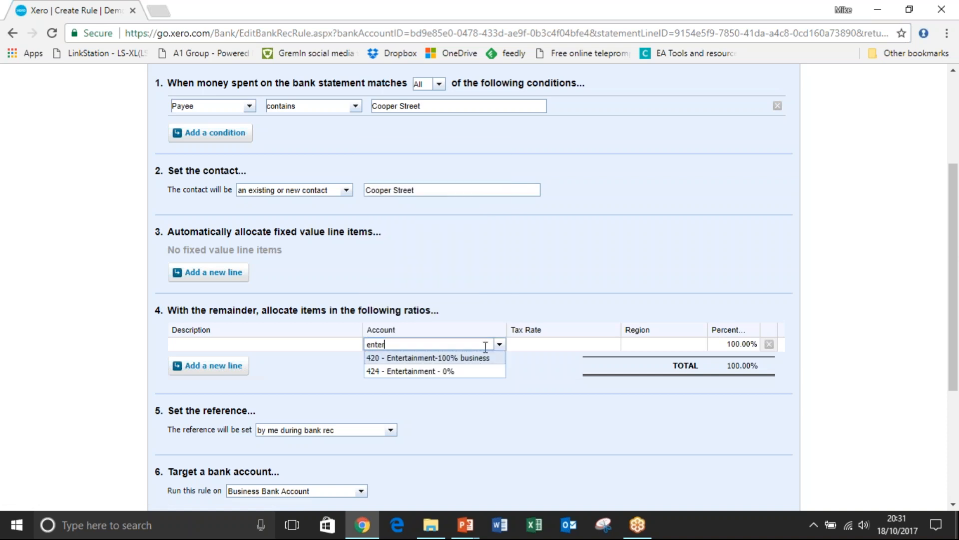
{"action": "left_click", "coordinate": [477, 358]}
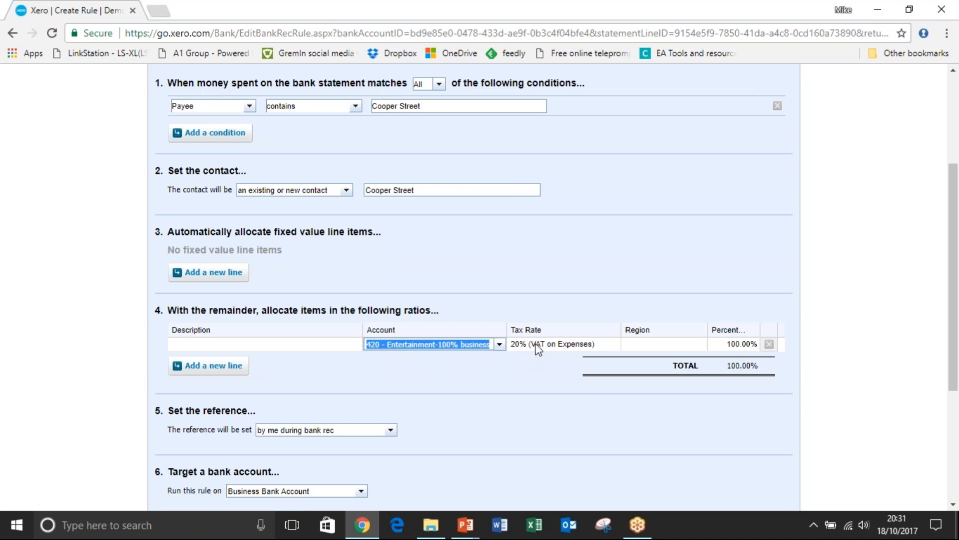
Set the allocation line's tax rate to No VAT and save the Cooper Street Bakery rule.
{"action": "left_click", "coordinate": [537, 348]}
{"action": "left_click", "coordinate": [538, 349]}
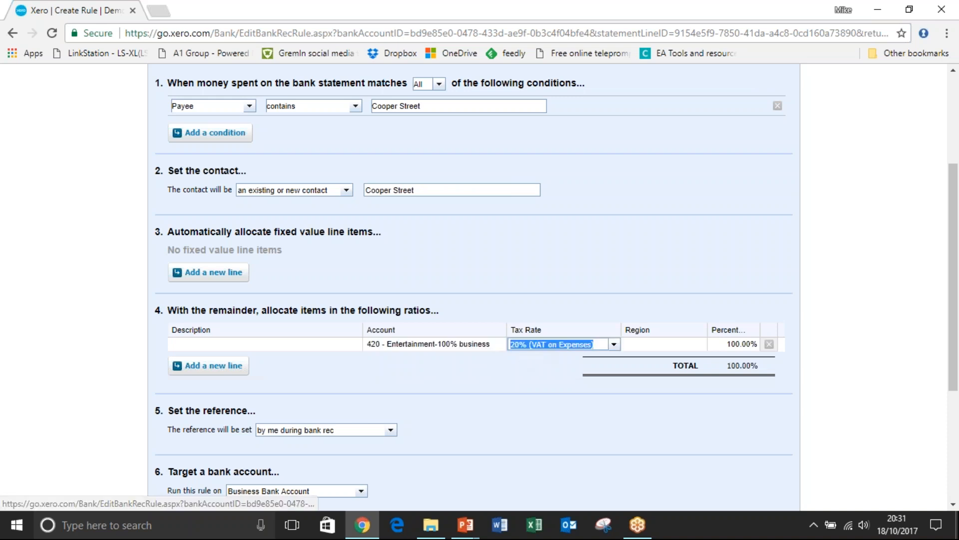
{"action": "left_click", "coordinate": [613, 344]}
{"action": "left_click", "coordinate": [553, 437]}
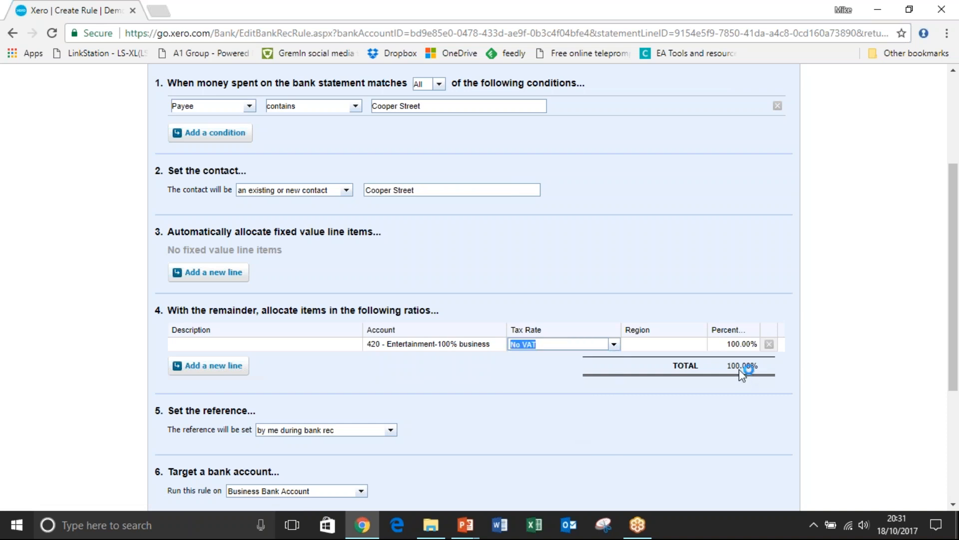
{"action": "left_click_drag", "start_coordinate": [957, 236], "coordinate": [956, 333]}
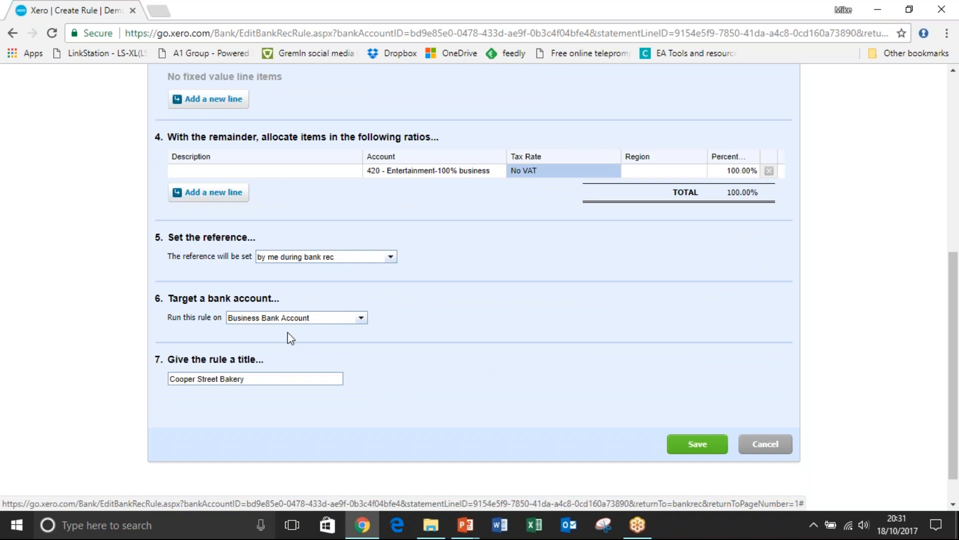
{"action": "left_click", "coordinate": [714, 449]}
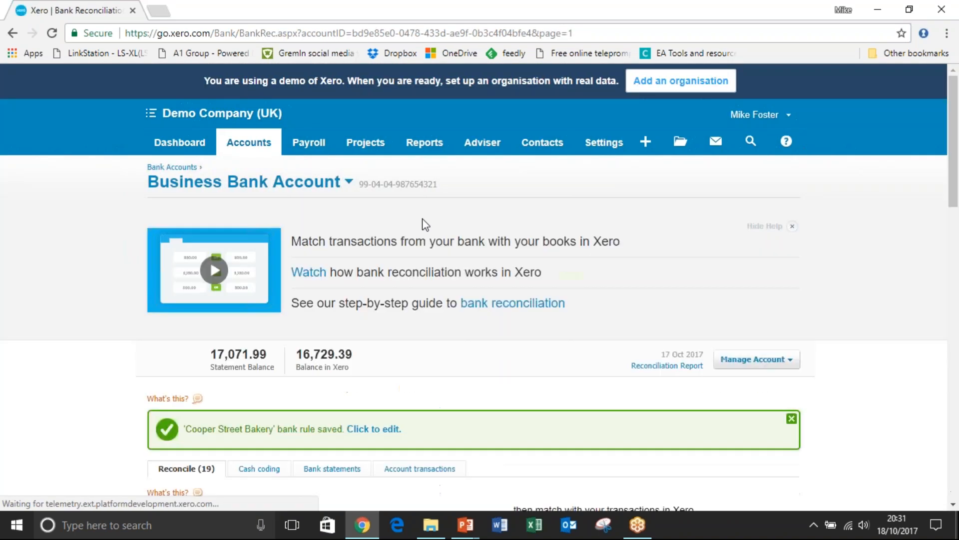
View the list of saved bank rules from the Bank Accounts page.
{"action": "left_click", "coordinate": [232, 141]}
{"action": "left_click", "coordinate": [247, 168]}
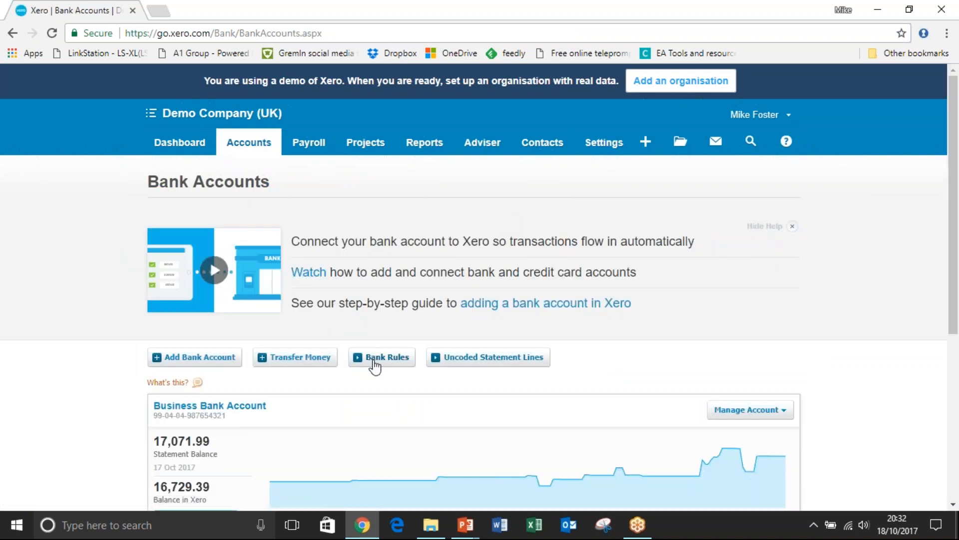
{"action": "left_click", "coordinate": [374, 365]}
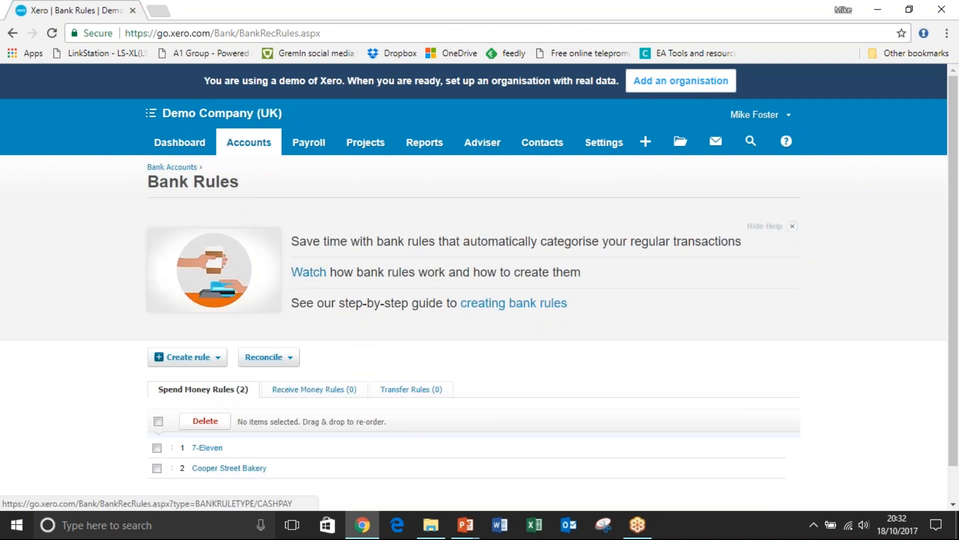
Reopen the Business Bank Account reconciliation and reconcile the 10 Oct 2017 Cooper Street Bakery line with its suggested rule.
{"action": "left_click", "coordinate": [185, 145]}
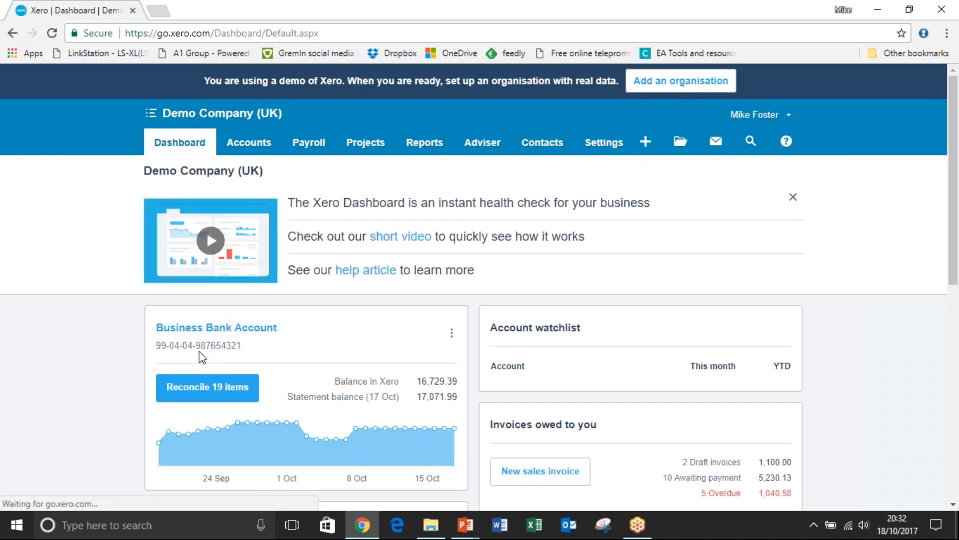
{"action": "left_click", "coordinate": [183, 387]}
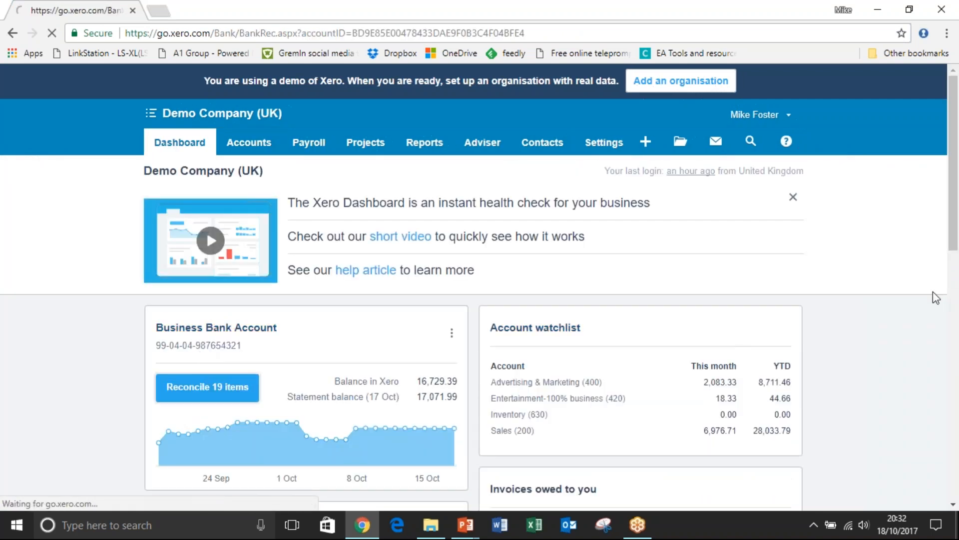
{"action": "left_click_drag", "start_coordinate": [958, 142], "coordinate": [956, 301]}
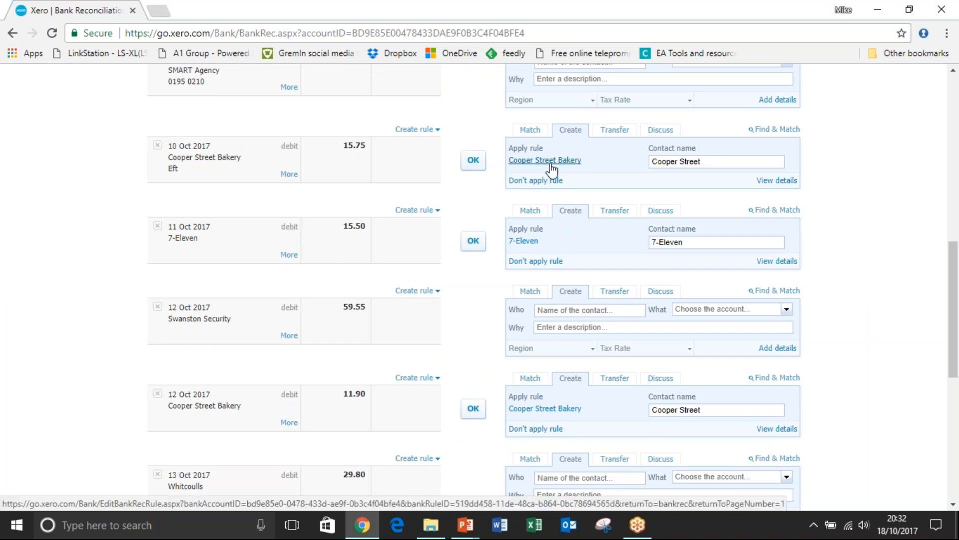
{"action": "left_click", "coordinate": [472, 161]}
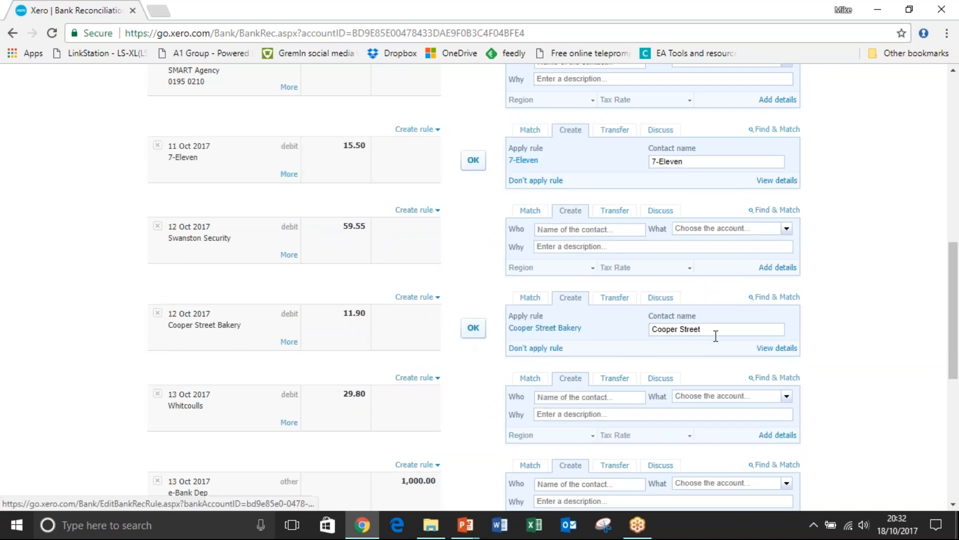
Save and reconcile the 12 Oct 2017 Cooper Street Bakery line through its details, and reconcile the 11 Oct 7-Eleven line with its rule.
{"action": "left_click", "coordinate": [764, 349]}
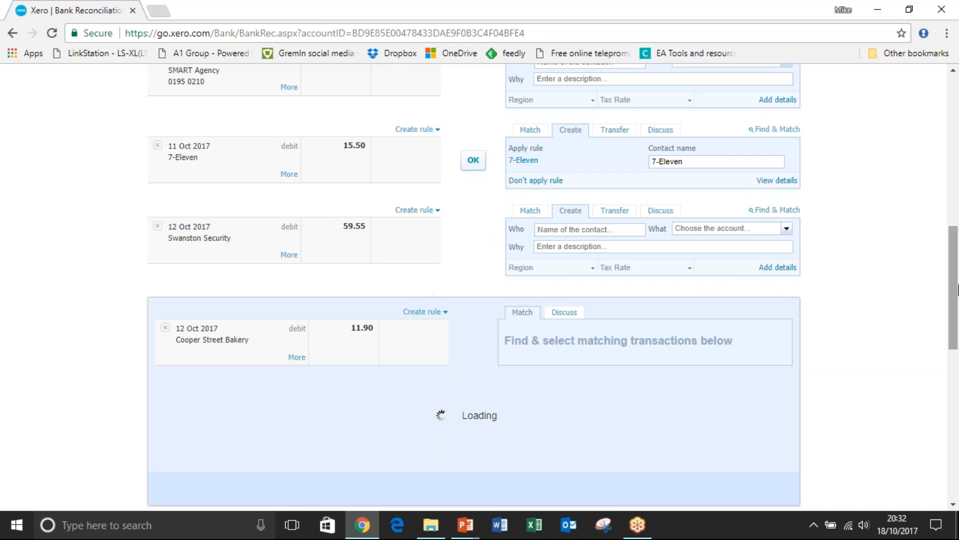
{"action": "left_click_drag", "start_coordinate": [957, 289], "coordinate": [957, 327]}
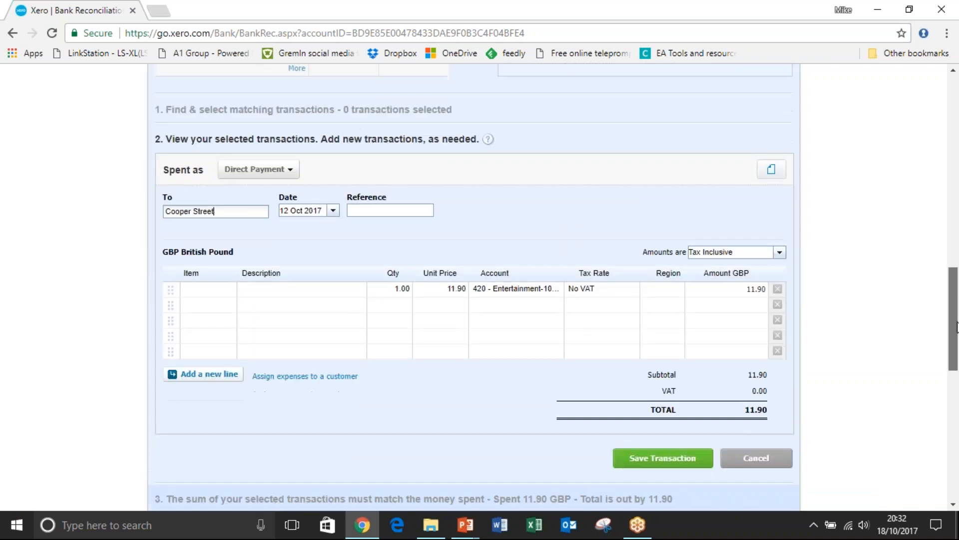
{"action": "left_click", "coordinate": [665, 457]}
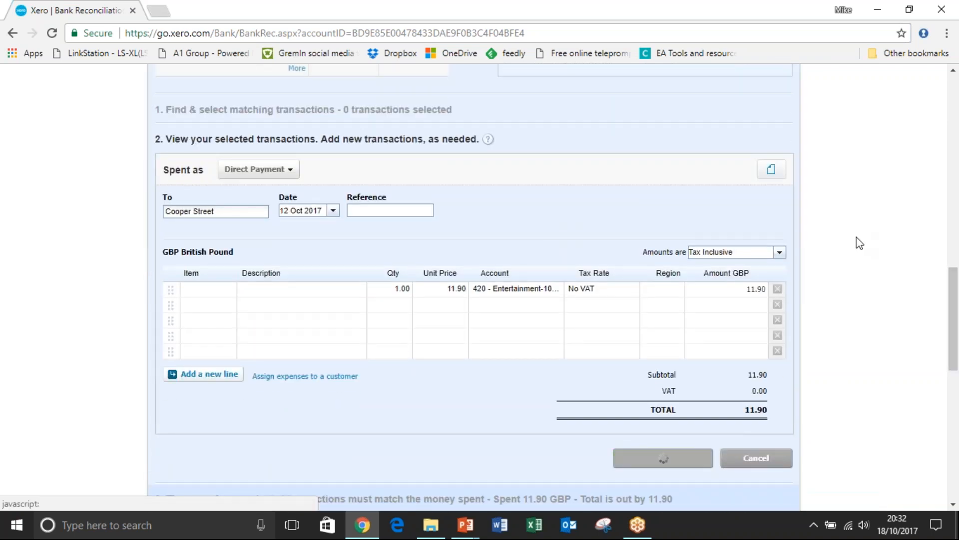
{"action": "left_click_drag", "start_coordinate": [955, 315], "coordinate": [955, 225]}
{"action": "left_click", "coordinate": [474, 451]}
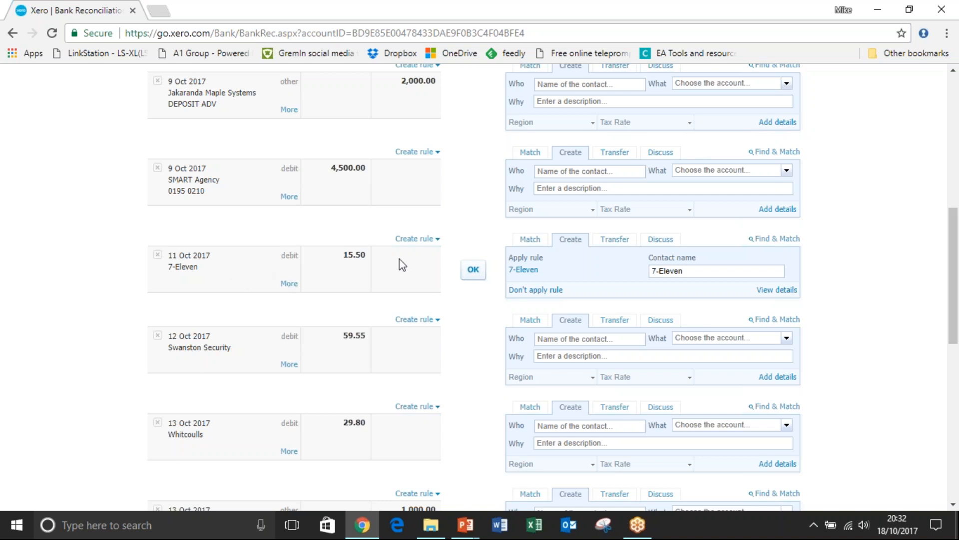
{"action": "left_click", "coordinate": [472, 270]}
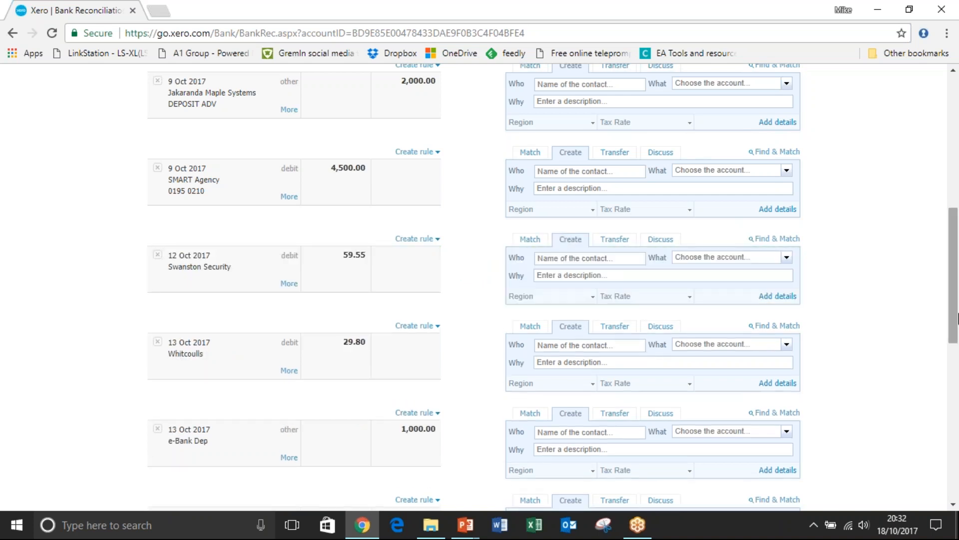
Reconcile the 13 Oct 2017 e-Bank Dep line of 1,000.00 as a transfer with the Business Savings Account.
{"action": "scroll", "coordinate": [881, 335], "scroll_direction": "down", "scroll_amount": 3}
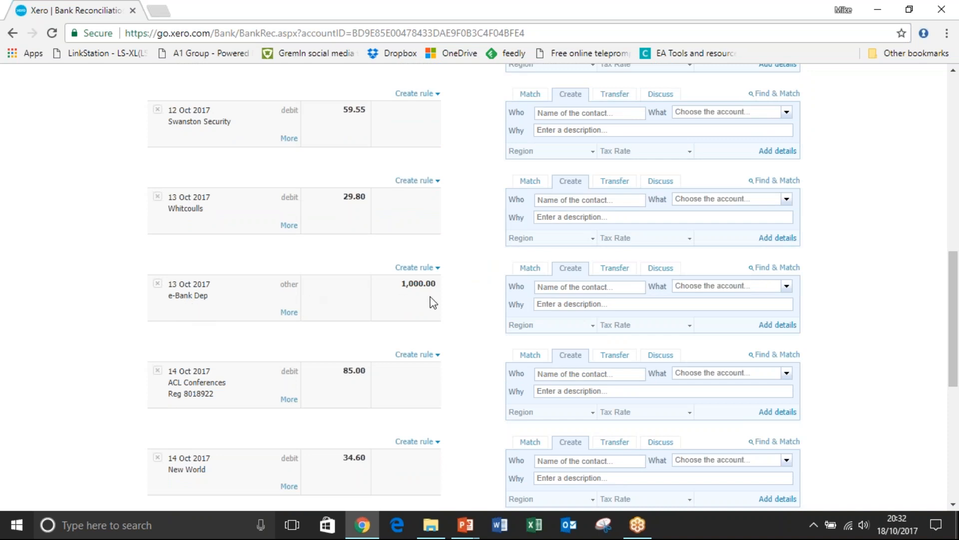
{"action": "left_click", "coordinate": [613, 272]}
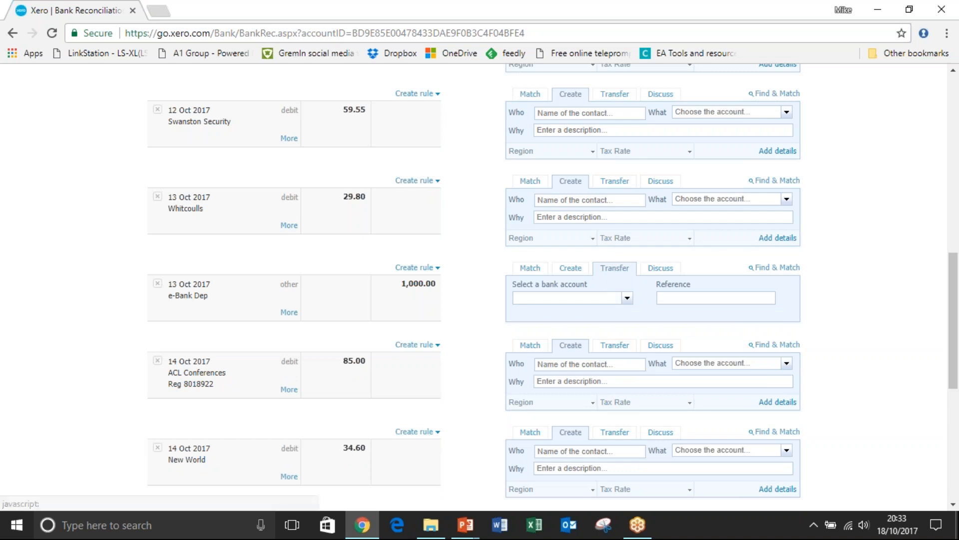
{"action": "left_click", "coordinate": [627, 299]}
{"action": "left_click", "coordinate": [604, 313]}
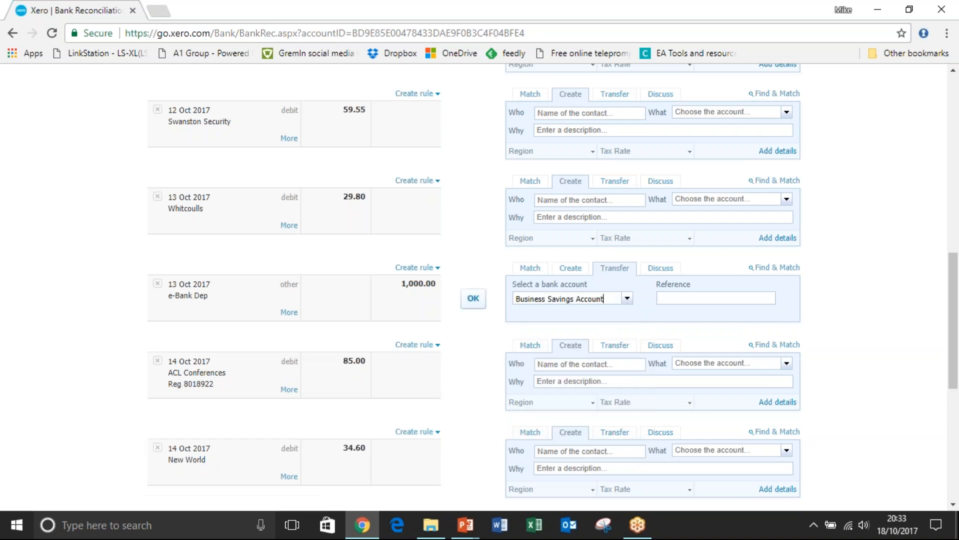
{"action": "left_click", "coordinate": [474, 300]}
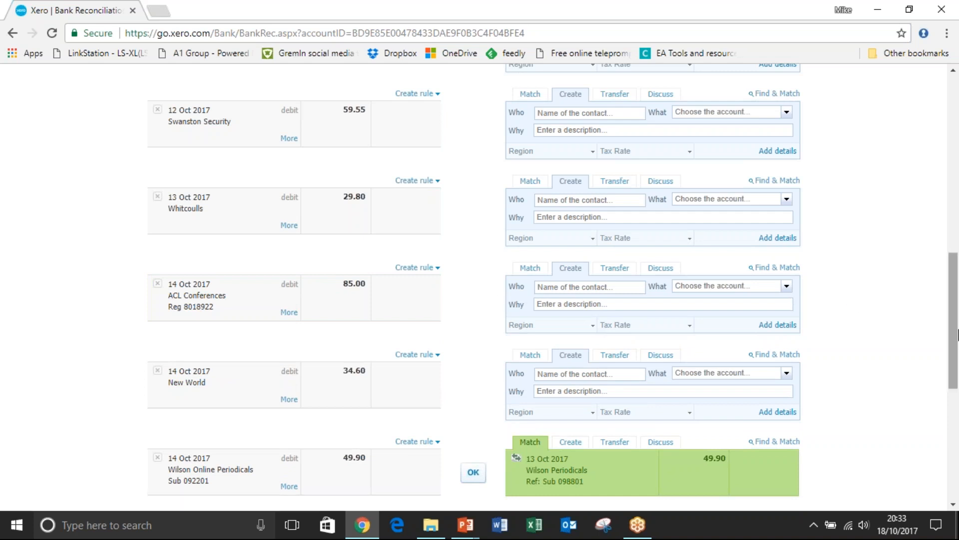
Open Find & Match for the 14 Oct 2017 Wilson Online Periodicals line and sort the candidate transactions by name.
{"action": "left_click_drag", "start_coordinate": [955, 287], "coordinate": [956, 332]}
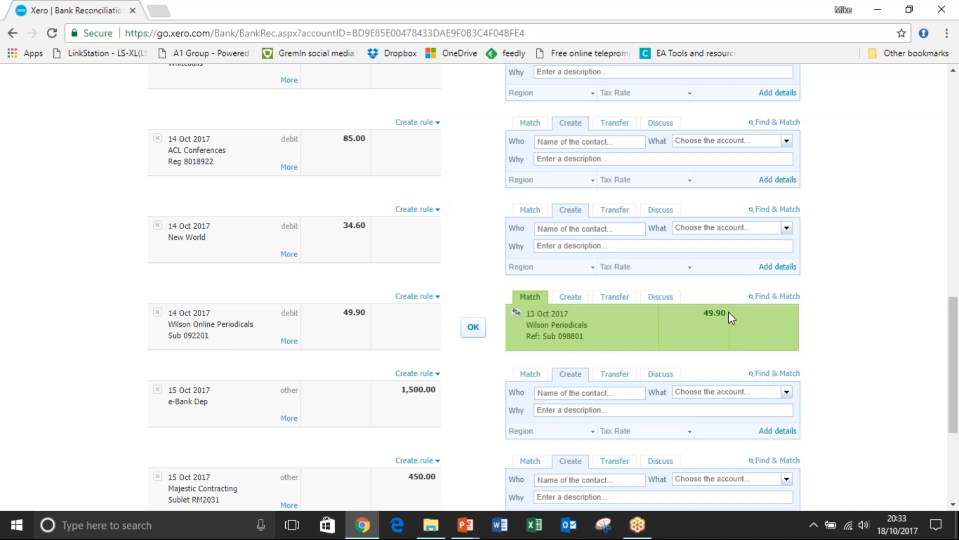
{"action": "left_click", "coordinate": [772, 297]}
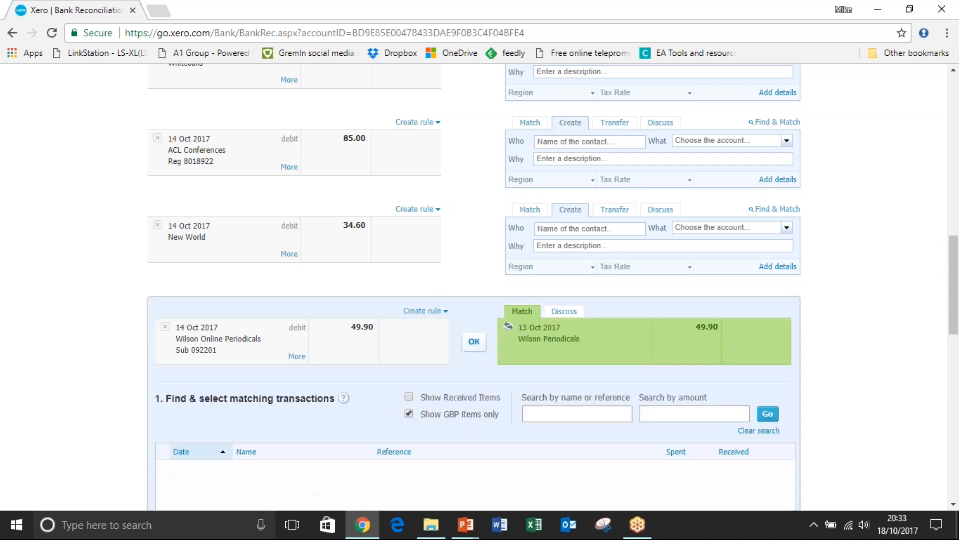
{"action": "left_click_drag", "start_coordinate": [954, 252], "coordinate": [955, 293]}
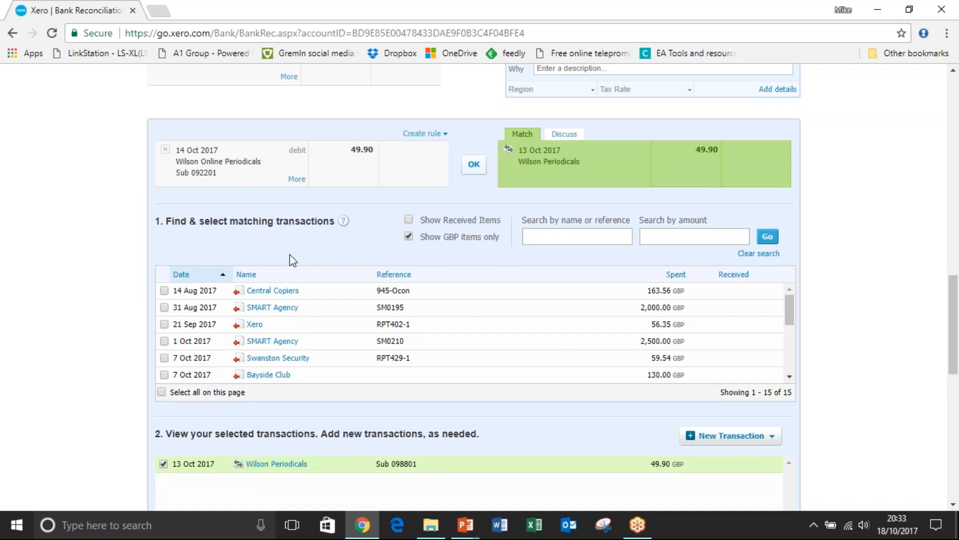
{"action": "left_click", "coordinate": [264, 274]}
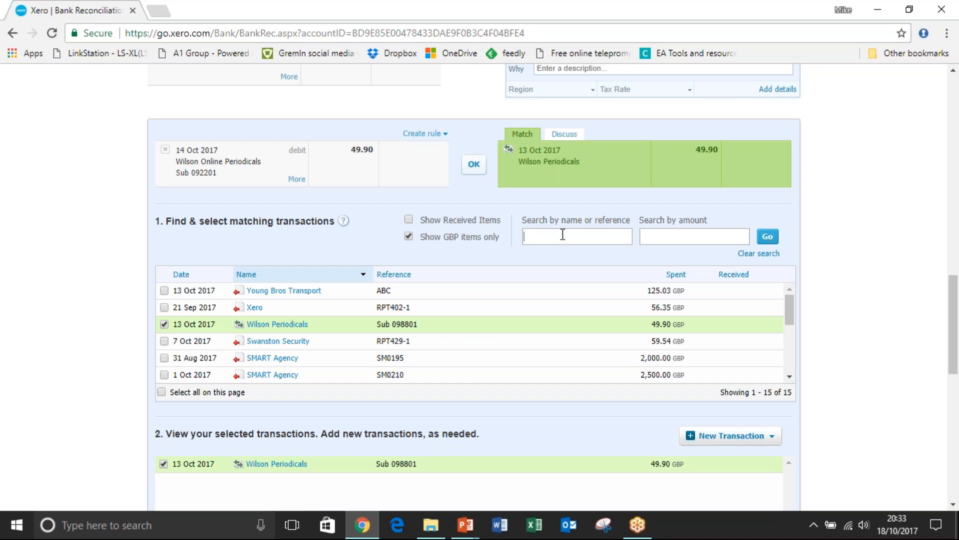
Search the candidate transactions by the amounts 49.00 and 49.90, and clear the search to list all transactions.
{"action": "left_click", "coordinate": [665, 240]}
{"action": "type", "text": "49.00"}
{"action": "left_click", "coordinate": [767, 242]}
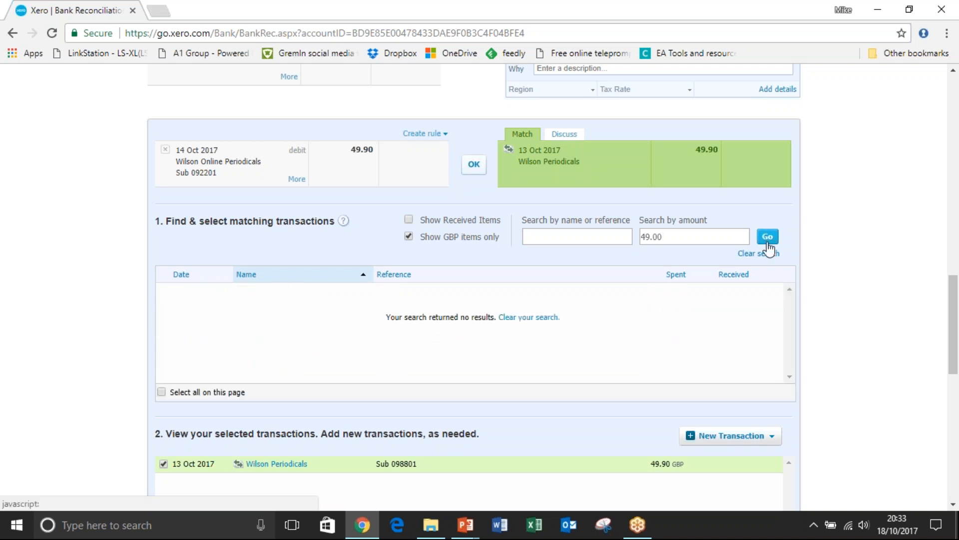
{"action": "left_click", "coordinate": [694, 239]}
{"action": "type", "text": "90"}
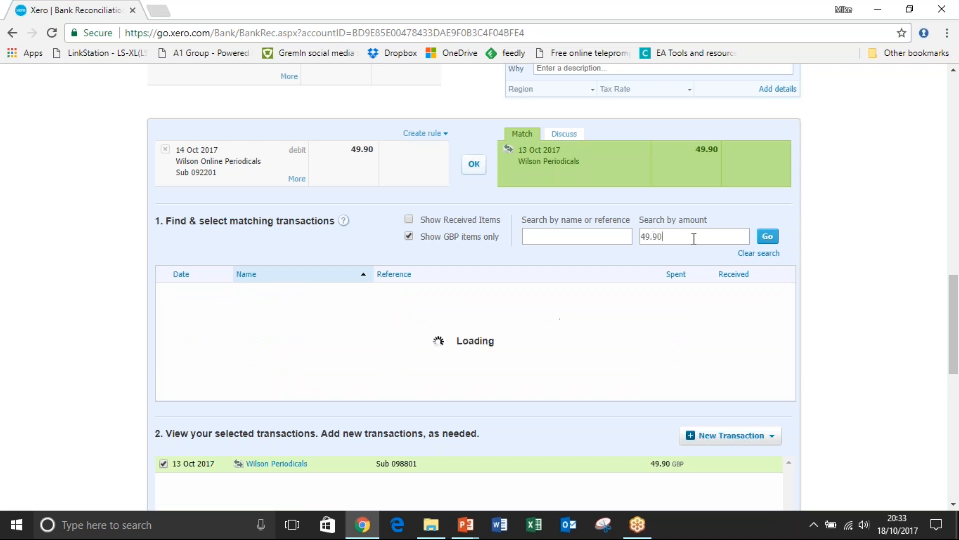
{"action": "key", "text": "Return"}
{"action": "double_click", "coordinate": [694, 238]}
{"action": "key", "text": "BackSpace"}
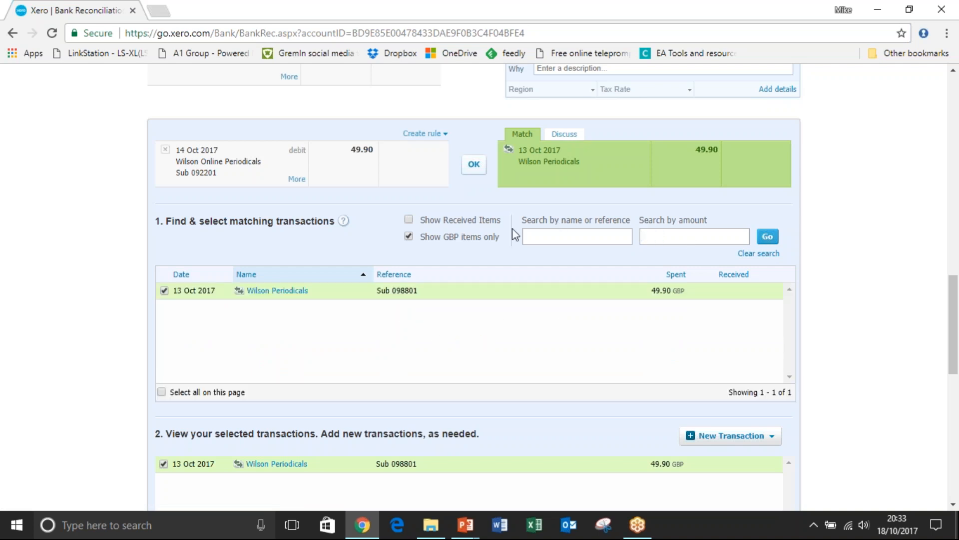
{"action": "left_click", "coordinate": [768, 236]}
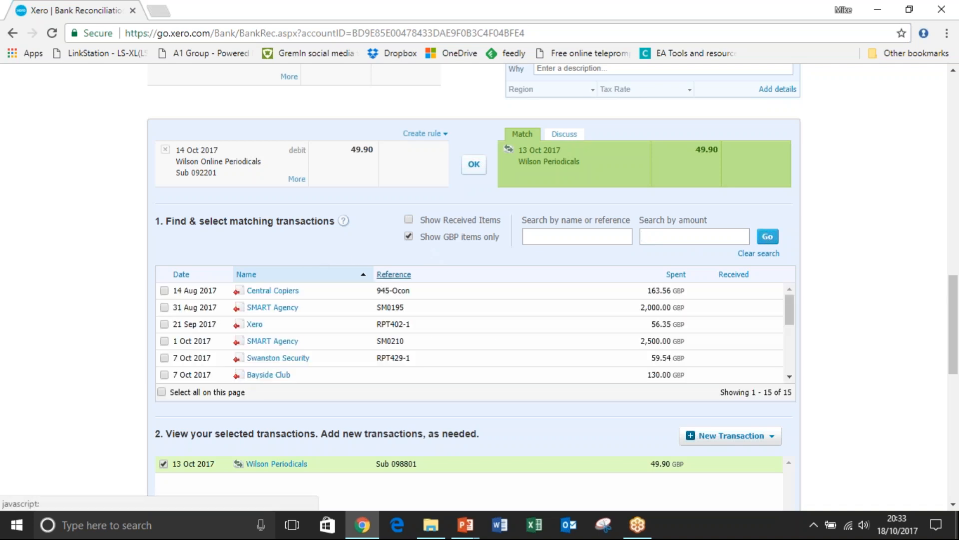
Sort the candidates by name and replace the selected Wilson Periodicals transaction with the Swanston Security RPT429-1 bill.
{"action": "left_click", "coordinate": [328, 278]}
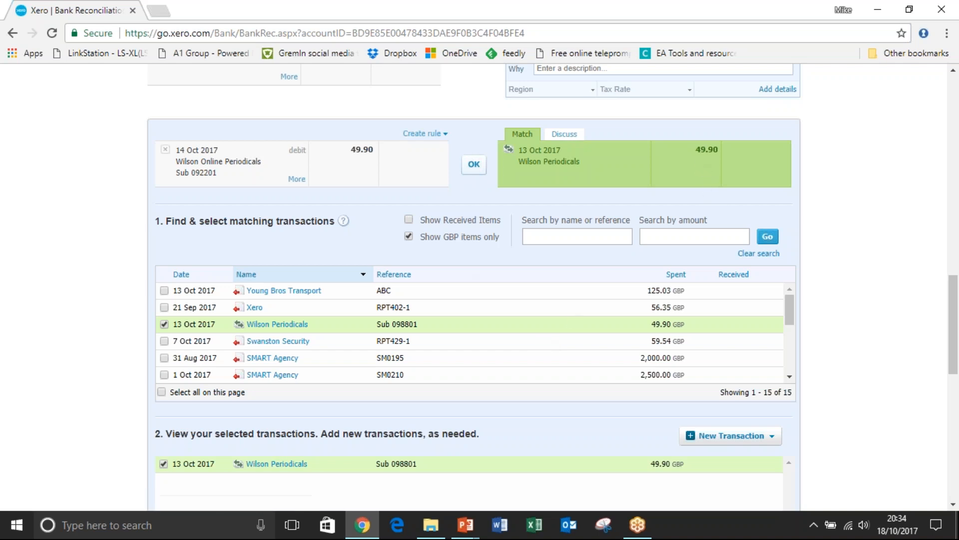
{"action": "left_click", "coordinate": [163, 341]}
{"action": "left_click", "coordinate": [164, 325]}
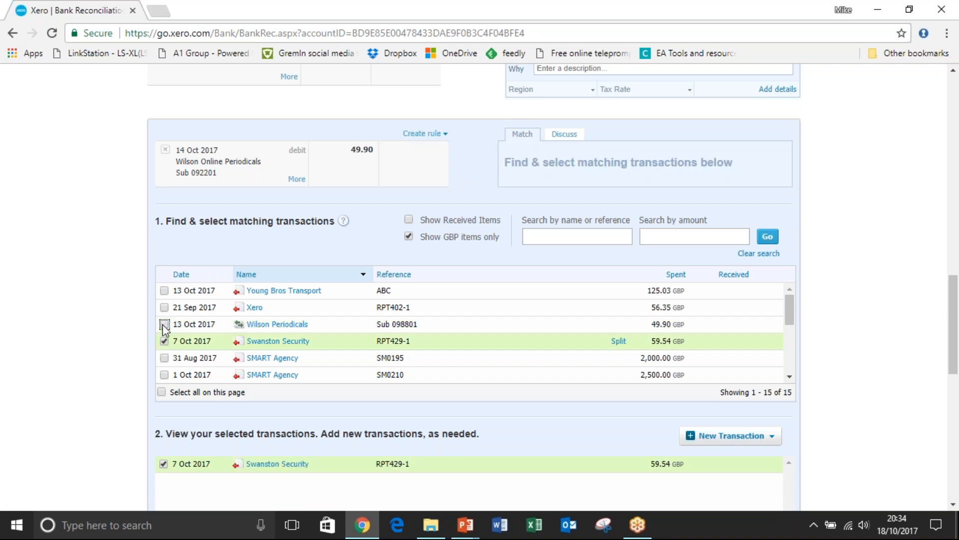
Reconcile the 14 Oct 2017 Wilson Online Periodicals line with the Wilson Periodicals Sub 098801 transaction instead of the Swanston Security bill, without splitting the bill.
{"action": "left_click", "coordinate": [620, 342]}
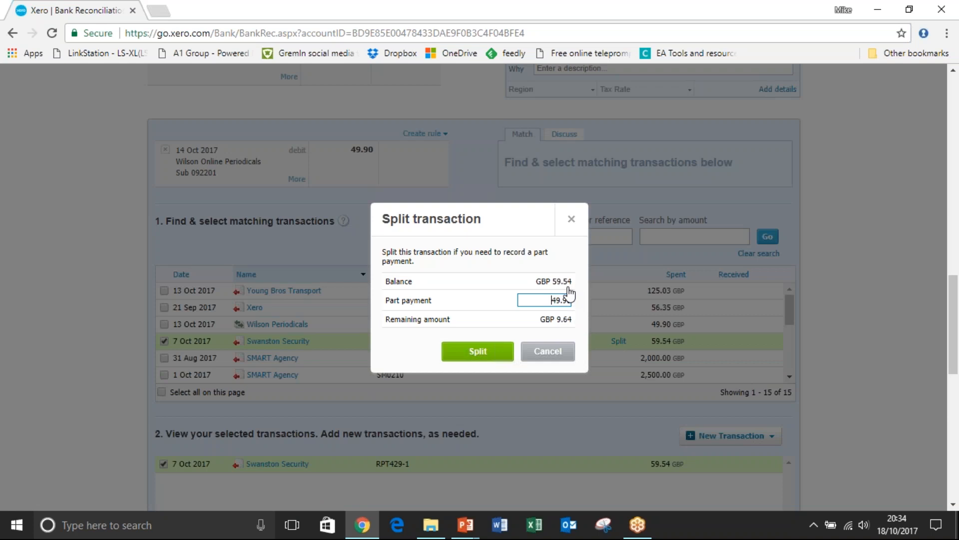
{"action": "left_click", "coordinate": [548, 356]}
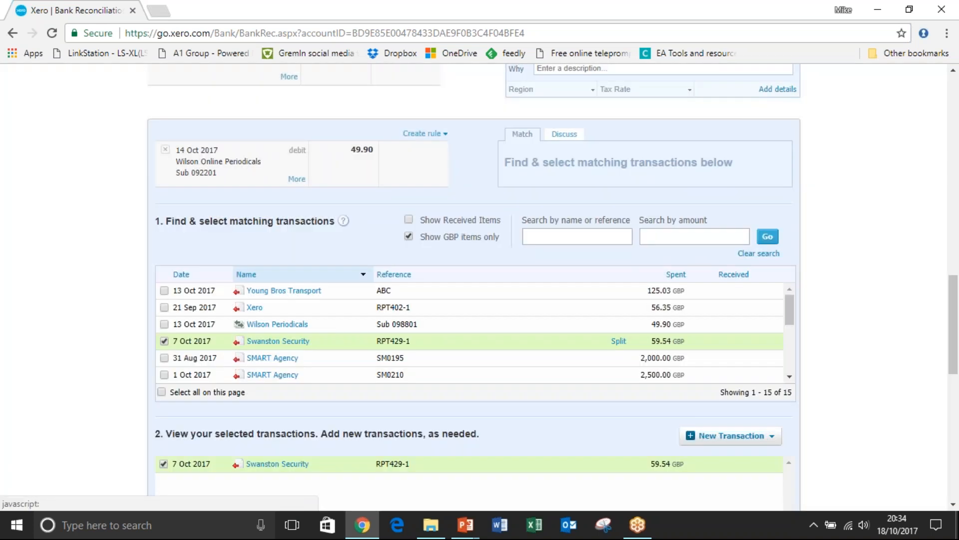
{"action": "left_click", "coordinate": [165, 324]}
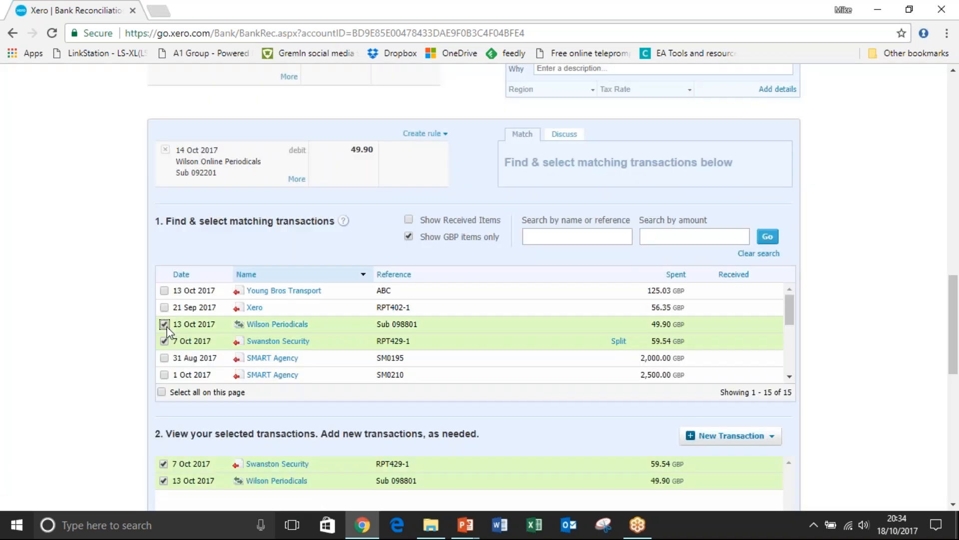
{"action": "left_click", "coordinate": [164, 341]}
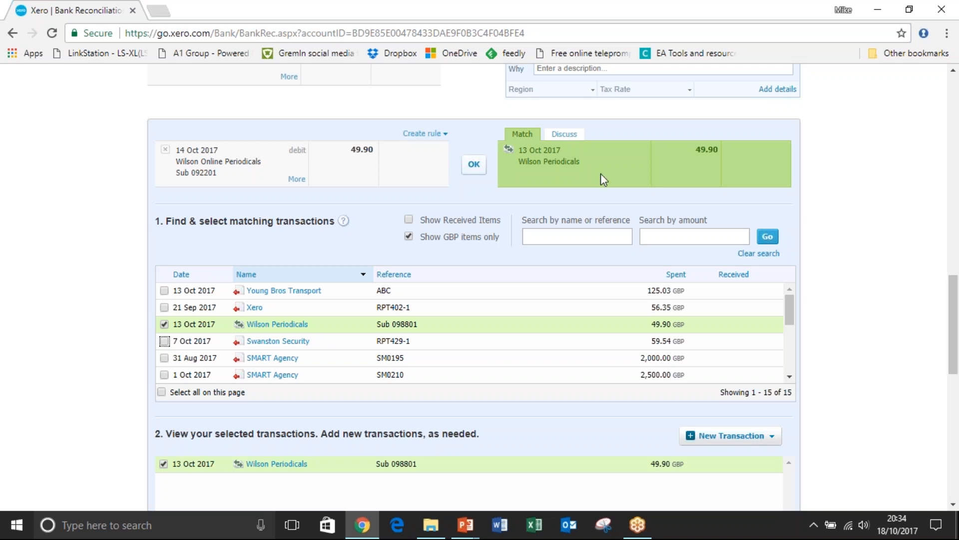
{"action": "left_click", "coordinate": [475, 167]}
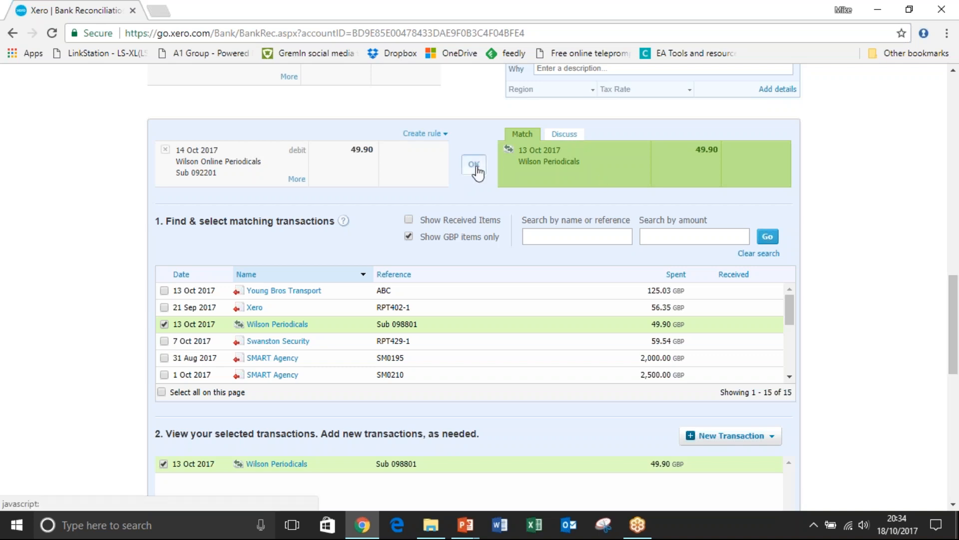
Set up the 15 Oct 2017 e-Bank Dep line of 1,500.00 as a transfer with the Business Savings Account.
{"action": "left_click_drag", "start_coordinate": [953, 387], "coordinate": [954, 359]}
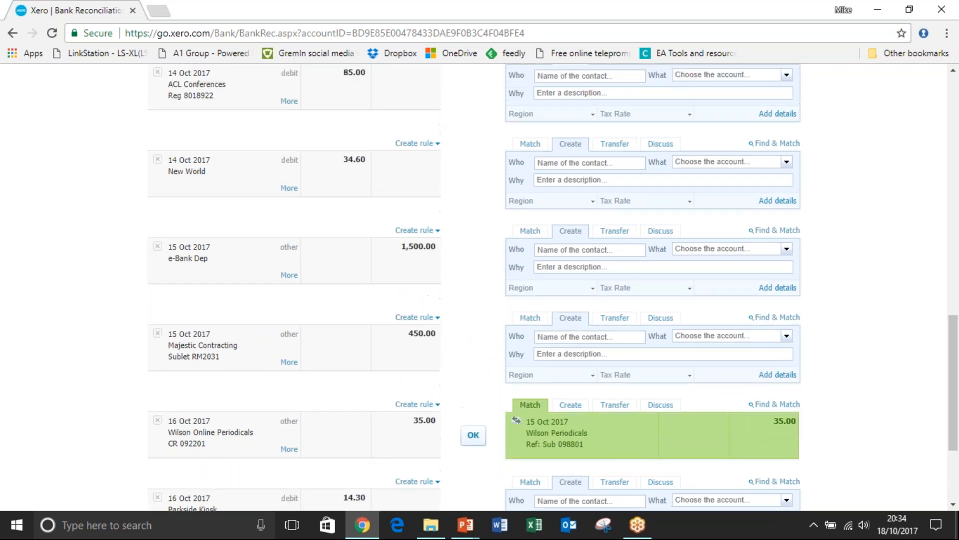
{"action": "left_click", "coordinate": [614, 231]}
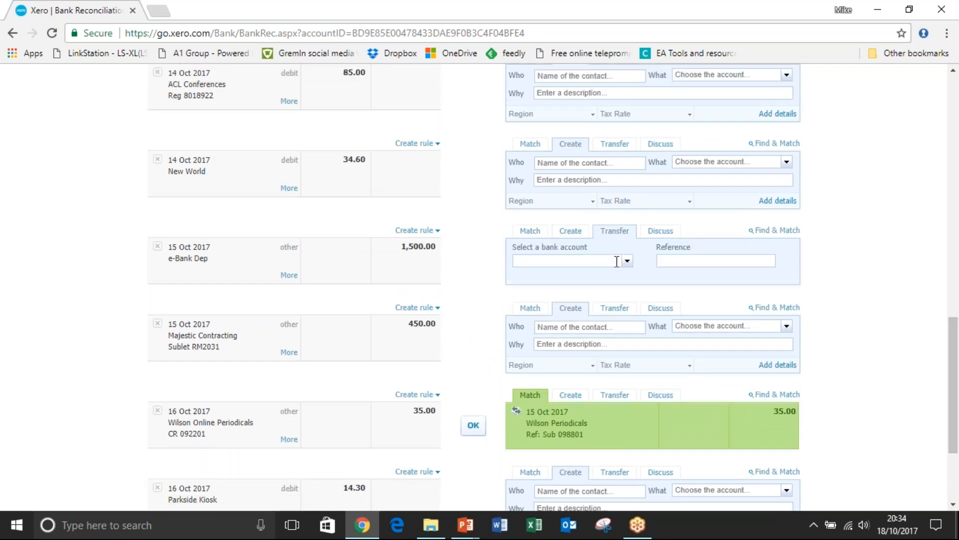
{"action": "left_click", "coordinate": [622, 262]}
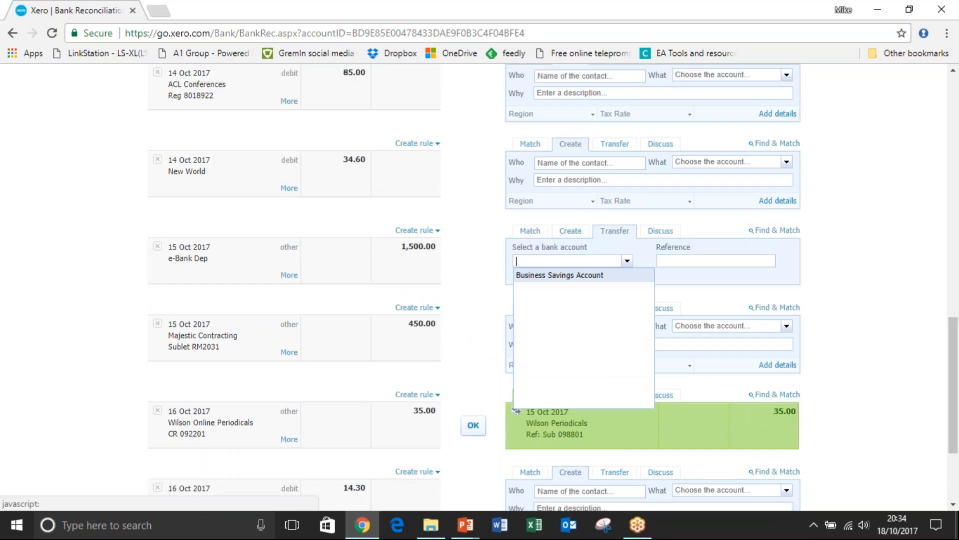
{"action": "left_click", "coordinate": [582, 275]}
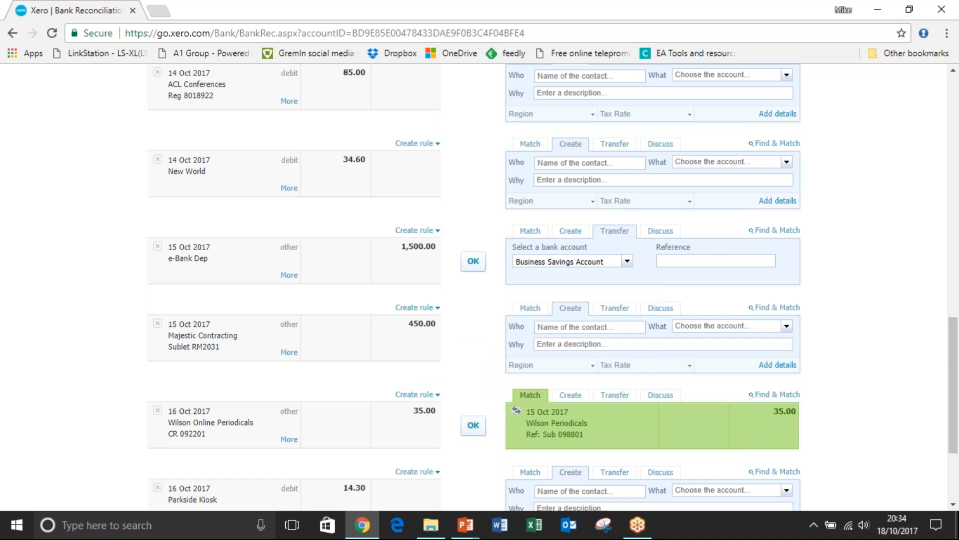
Accept the suggested match for the 16 Oct Wilson Online Periodicals credit and the suggested Bank Fees entry for the 17 Oct Ridgeway Banking Corporation fee.
{"action": "left_click", "coordinate": [470, 429]}
{"action": "left_click_drag", "start_coordinate": [955, 373], "coordinate": [955, 424]}
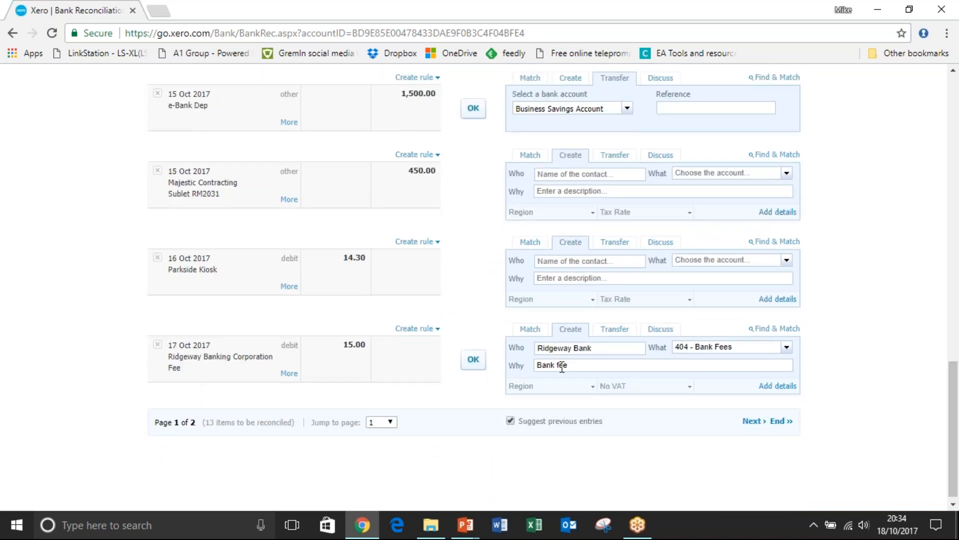
{"action": "left_click", "coordinate": [473, 361]}
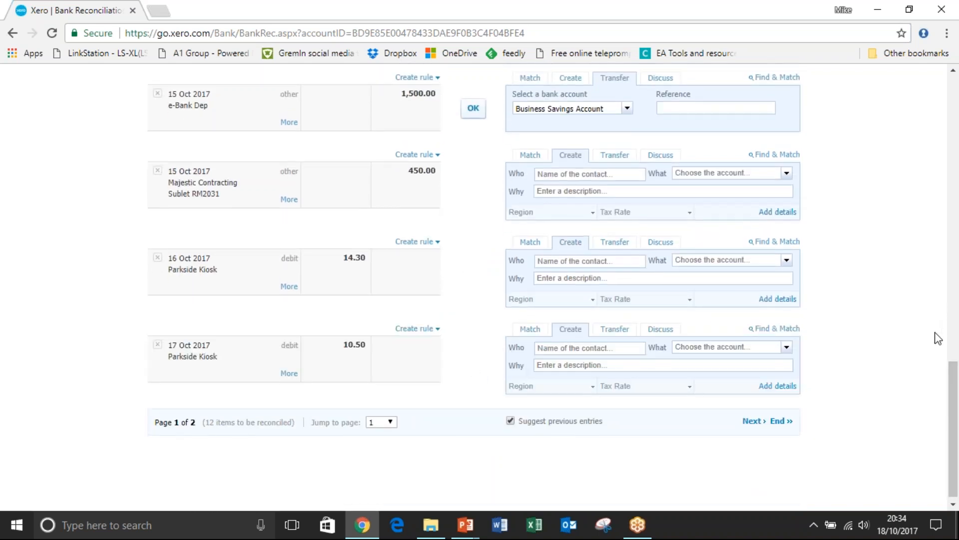
Open transaction matching for the 9 Oct 2017 Jakaranda Maple Systems line of 2,000.00 and sort the candidates by name.
{"action": "left_click_drag", "start_coordinate": [955, 397], "coordinate": [956, 199]}
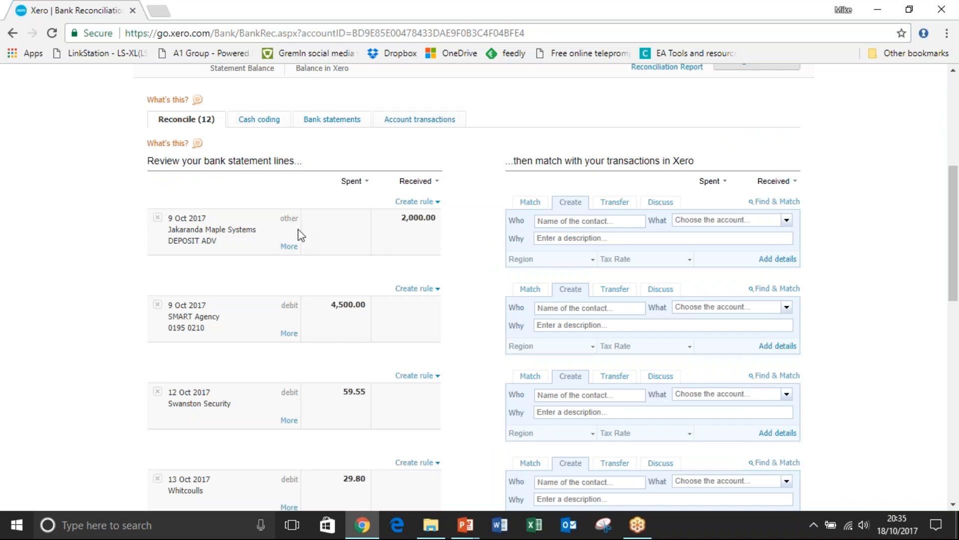
{"action": "left_click", "coordinate": [530, 202]}
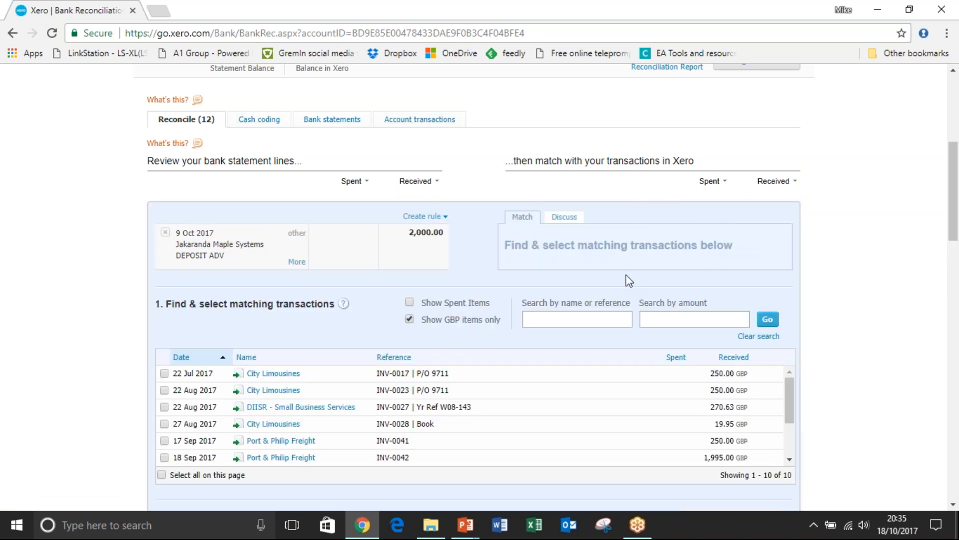
{"action": "left_click_drag", "start_coordinate": [953, 192], "coordinate": [958, 218]}
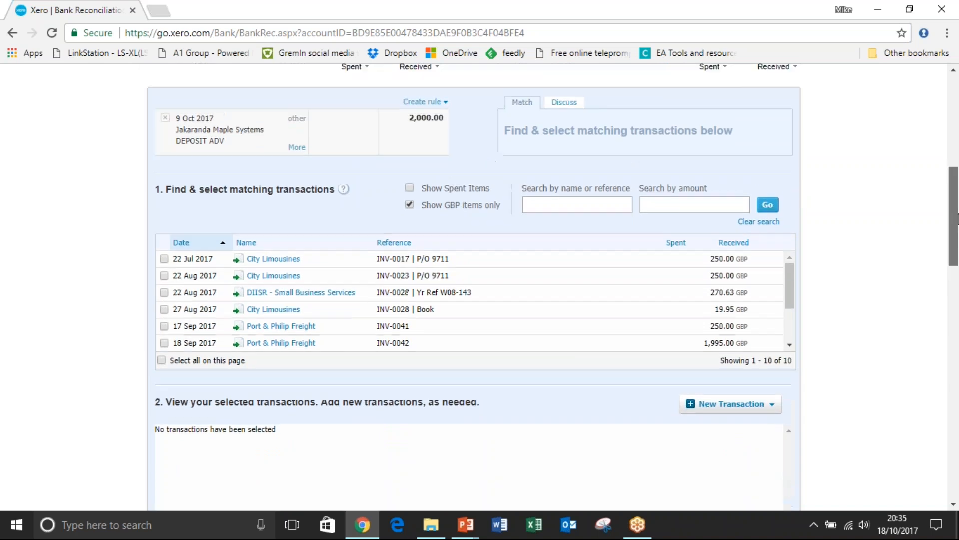
{"action": "left_click", "coordinate": [246, 243]}
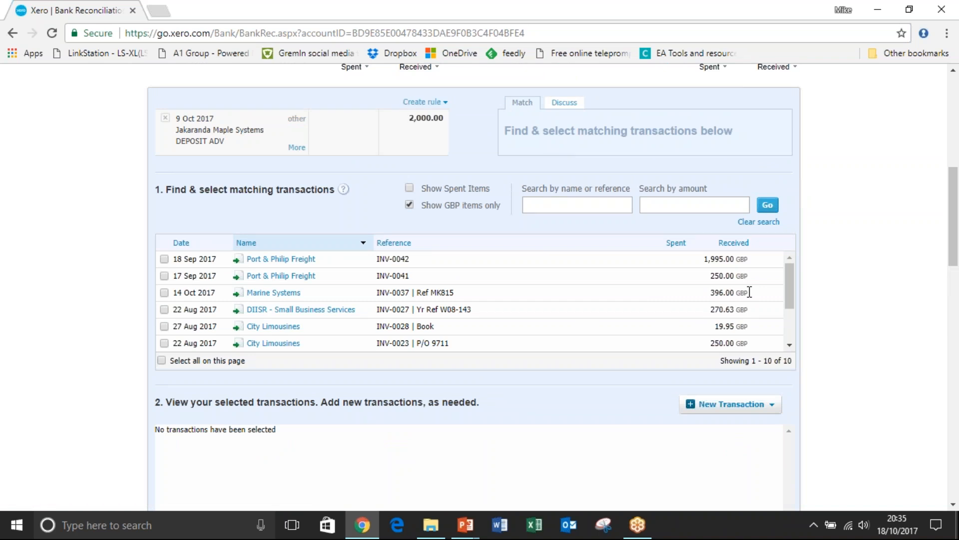
{"action": "left_click_drag", "start_coordinate": [789, 288], "coordinate": [790, 253]}
{"action": "mouse_move", "coordinate": [954, 215]}
{"action": "left_mouse_down"}
{"action": "mouse_move", "coordinate": [957, 252]}
{"action": "mouse_move", "coordinate": [956, 200]}
{"action": "left_mouse_up"}
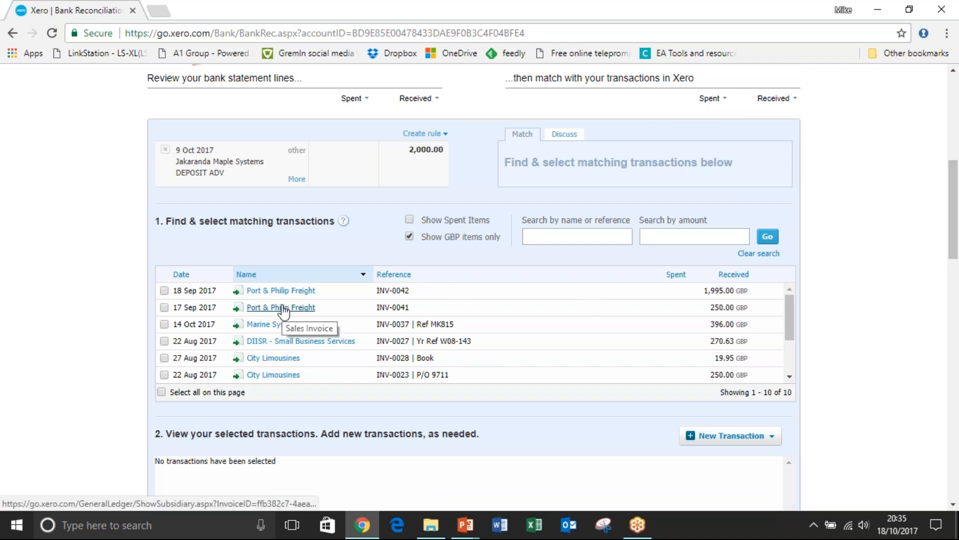
Reconcile the Jakaranda Maple Systems line with Port & Philip Freight invoices INV-0042 and INV-0041, splitting INV-0041 with a part payment of 5.00.
{"action": "left_click", "coordinate": [164, 291]}
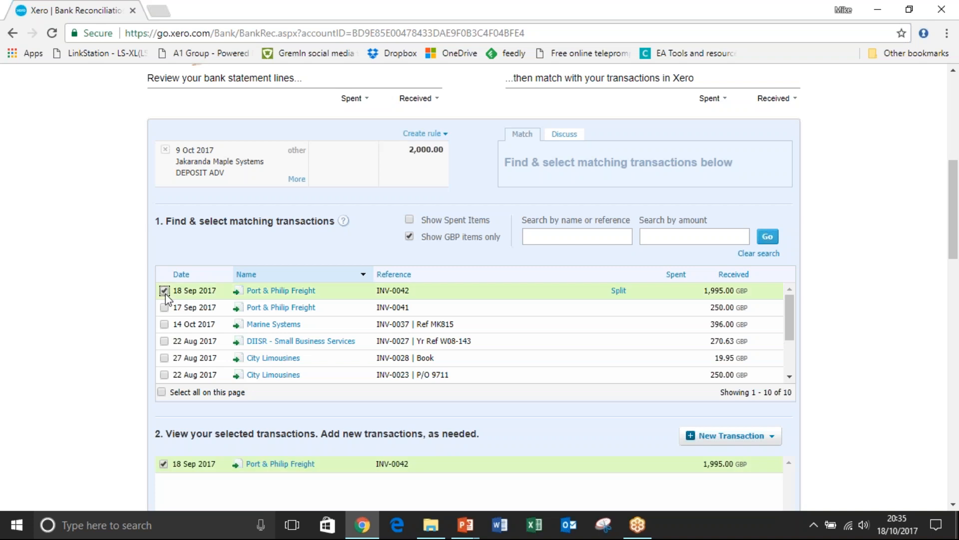
{"action": "left_click", "coordinate": [165, 309]}
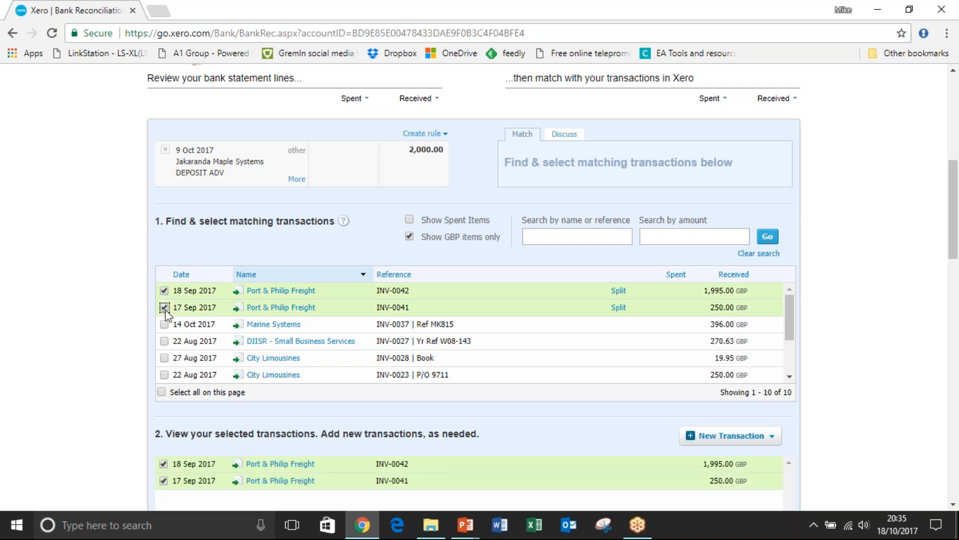
{"action": "left_click", "coordinate": [619, 307]}
{"action": "left_click", "coordinate": [564, 299]}
{"action": "type", "text": "5"}
{"action": "left_click", "coordinate": [498, 359]}
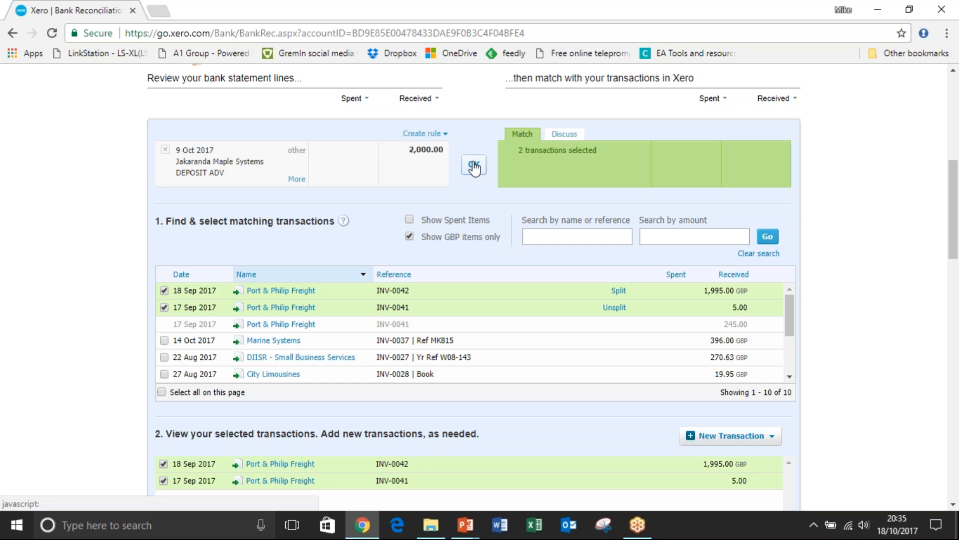
{"action": "mouse_move", "coordinate": [956, 244]}
{"action": "left_mouse_down"}
{"action": "mouse_move", "coordinate": [956, 275]}
{"action": "mouse_move", "coordinate": [957, 232]}
{"action": "left_mouse_up"}
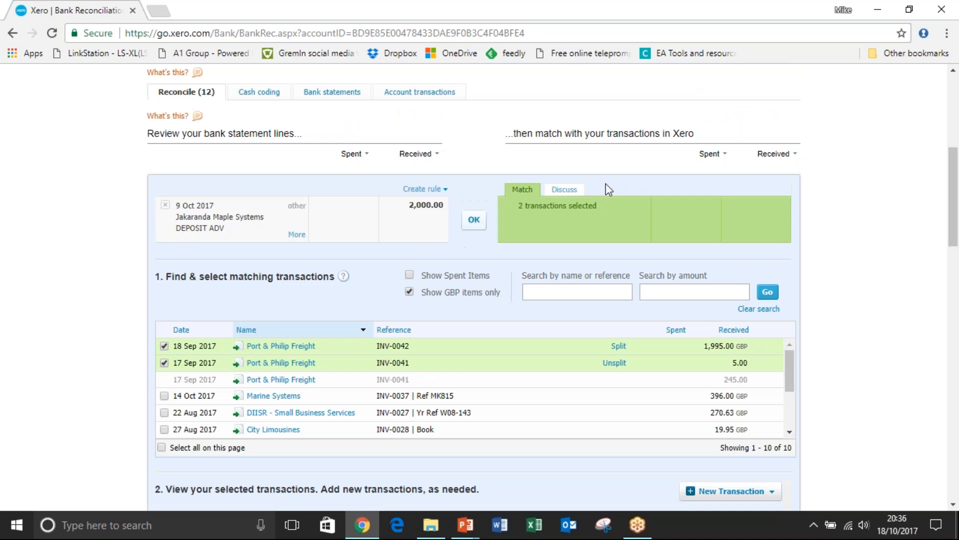
{"action": "left_click", "coordinate": [474, 220]}
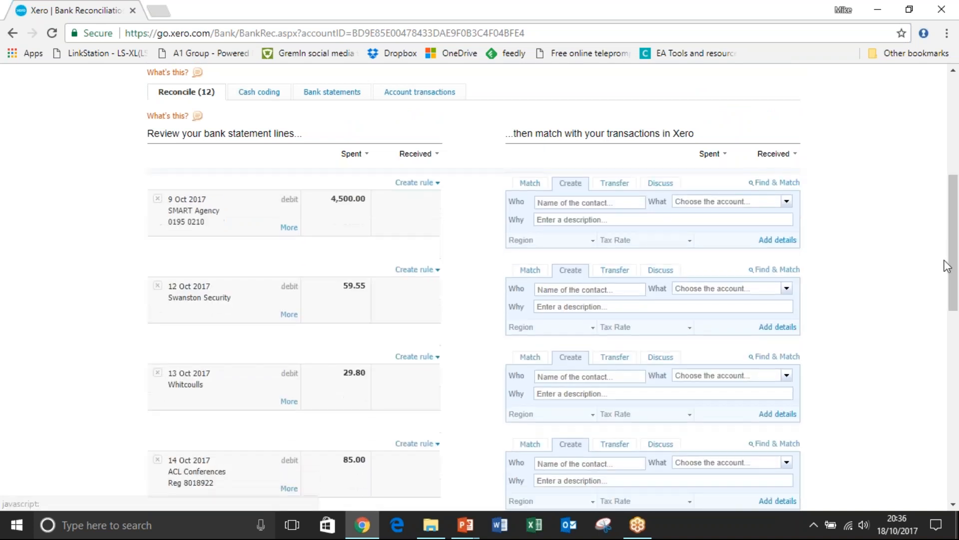
Start a new Receive Money transaction for the Business Bank Account, received as an Overpayment.
{"action": "left_click_drag", "start_coordinate": [955, 264], "coordinate": [955, 163]}
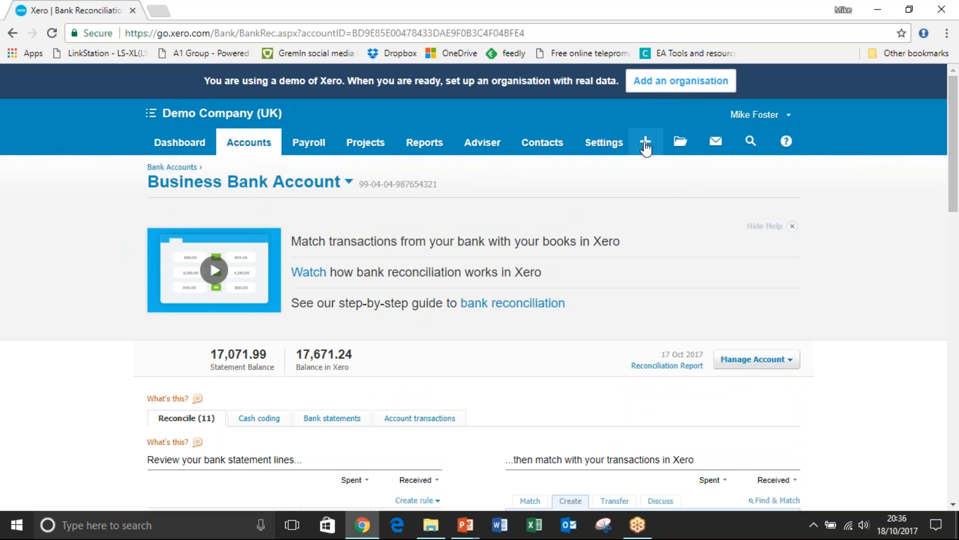
{"action": "left_click", "coordinate": [646, 145]}
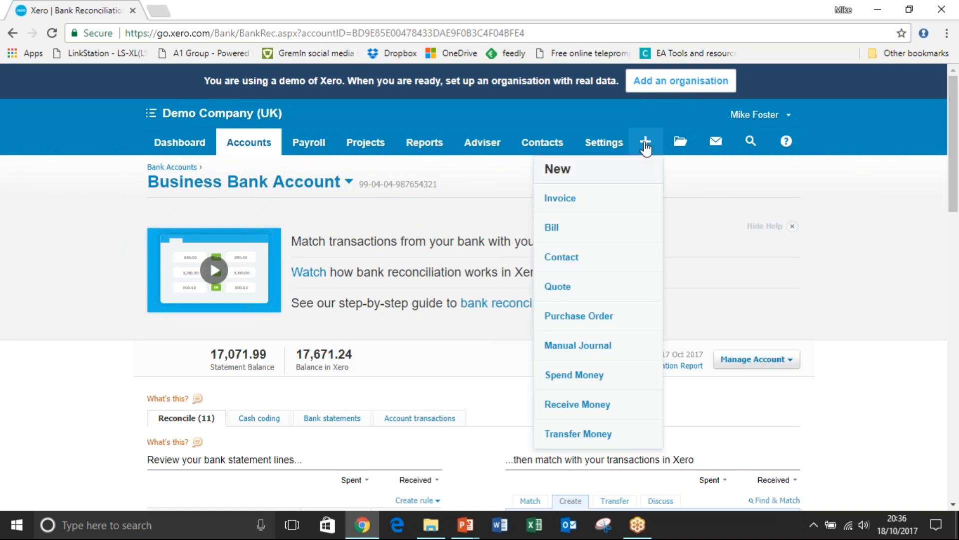
{"action": "left_click", "coordinate": [590, 403]}
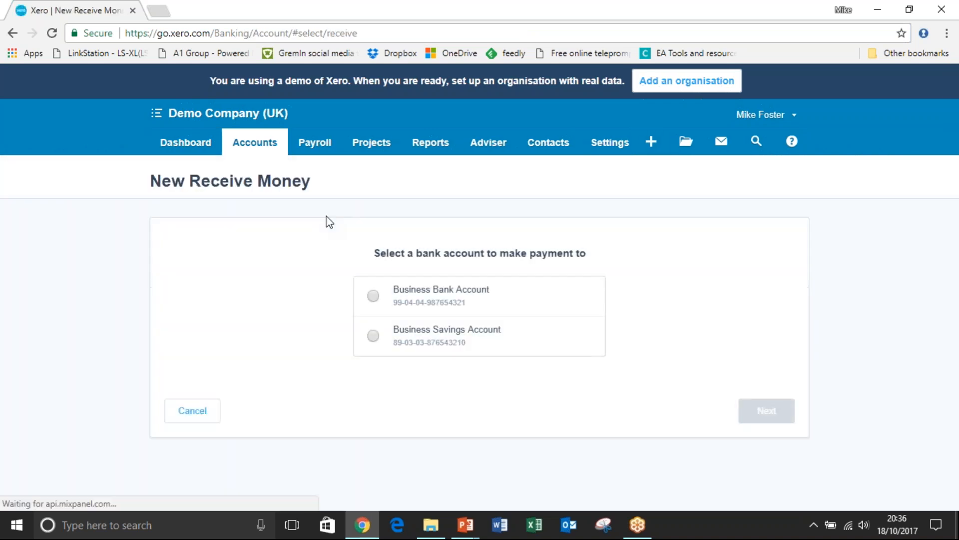
{"action": "left_click", "coordinate": [374, 297]}
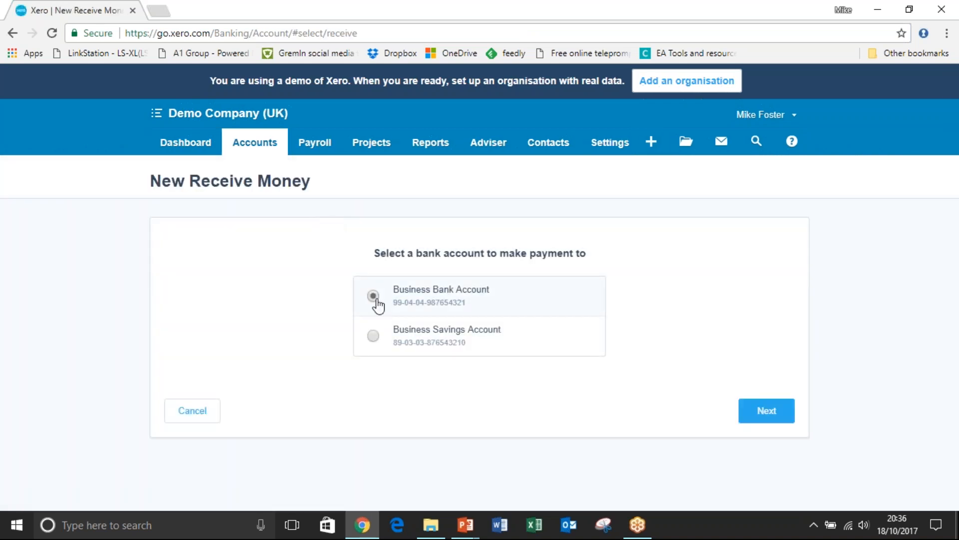
{"action": "left_click", "coordinate": [762, 417]}
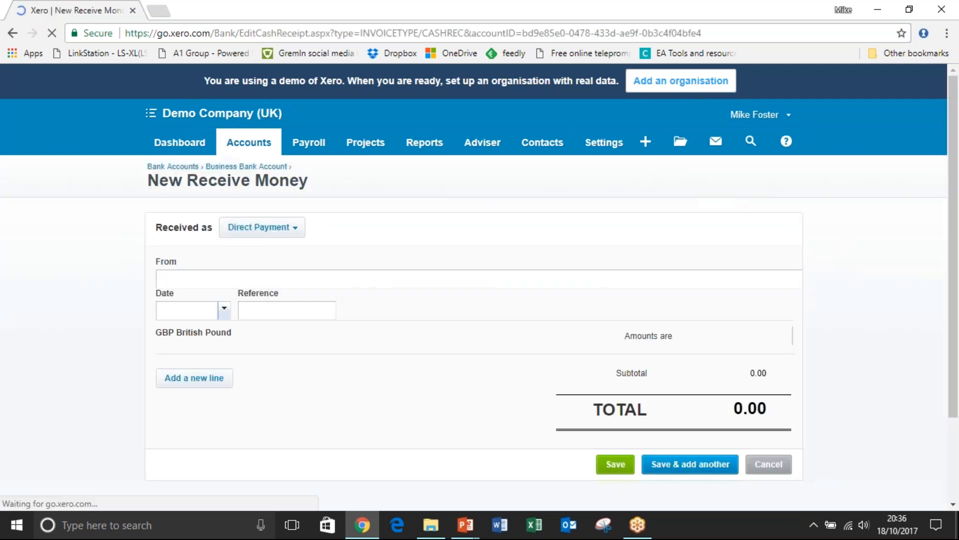
{"action": "left_click", "coordinate": [278, 228]}
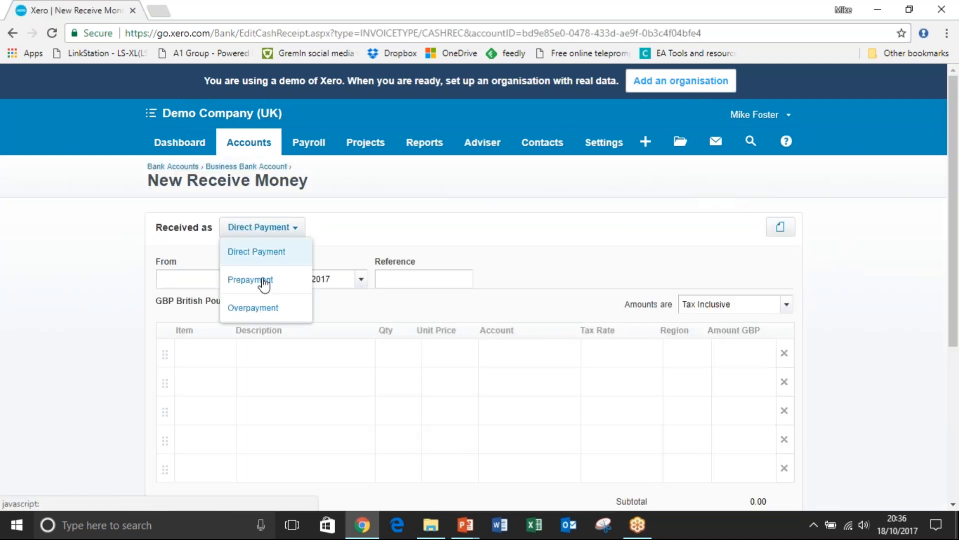
{"action": "left_click", "coordinate": [264, 308]}
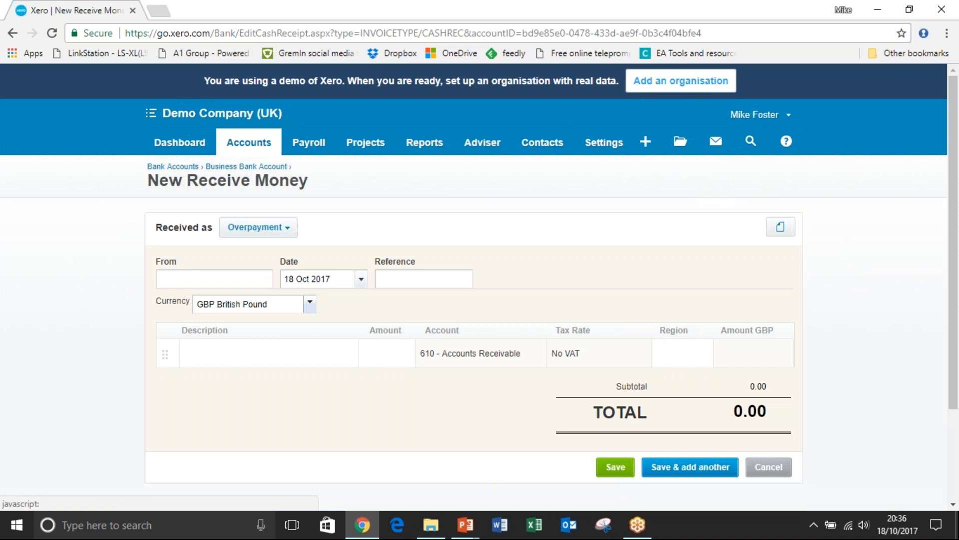
{"action": "left_click", "coordinate": [252, 281]}
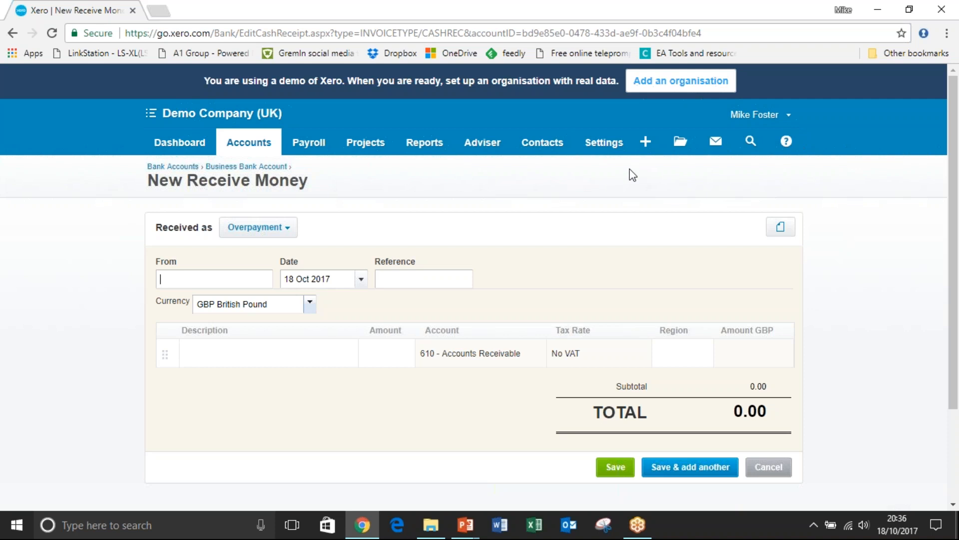
Return to the Business Bank Account's reconciliation and open cash coding with the statement lines sorted by payee.
{"action": "left_click", "coordinate": [190, 146]}
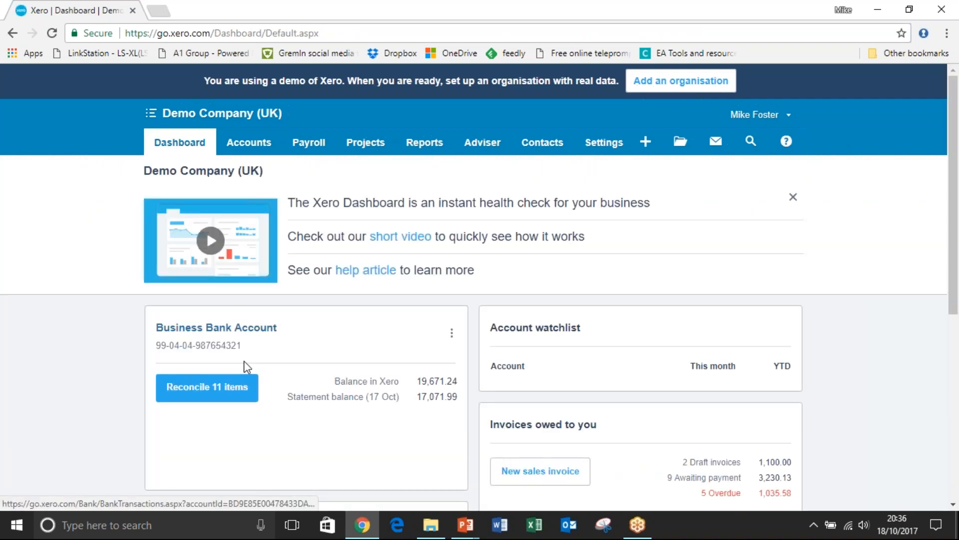
{"action": "left_click", "coordinate": [227, 389]}
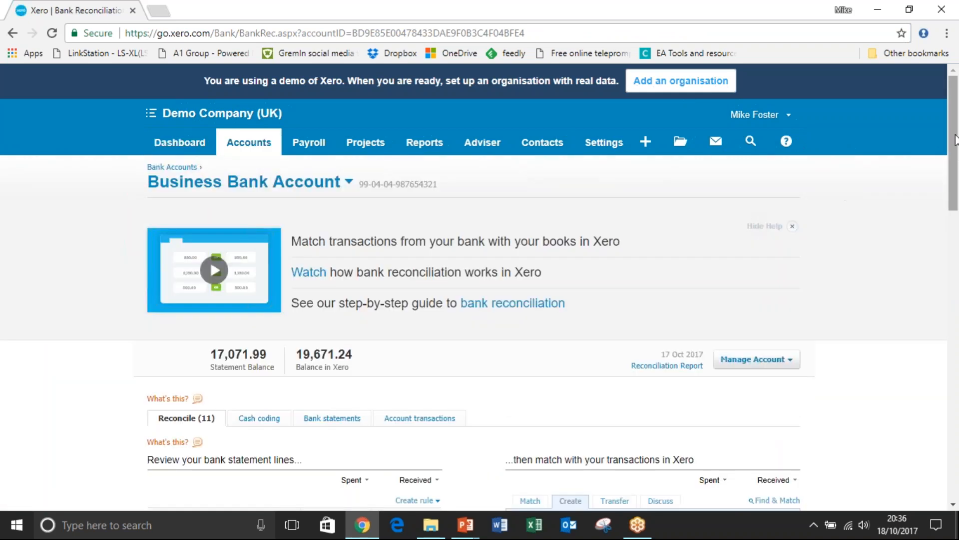
{"action": "left_click_drag", "start_coordinate": [957, 140], "coordinate": [892, 230]}
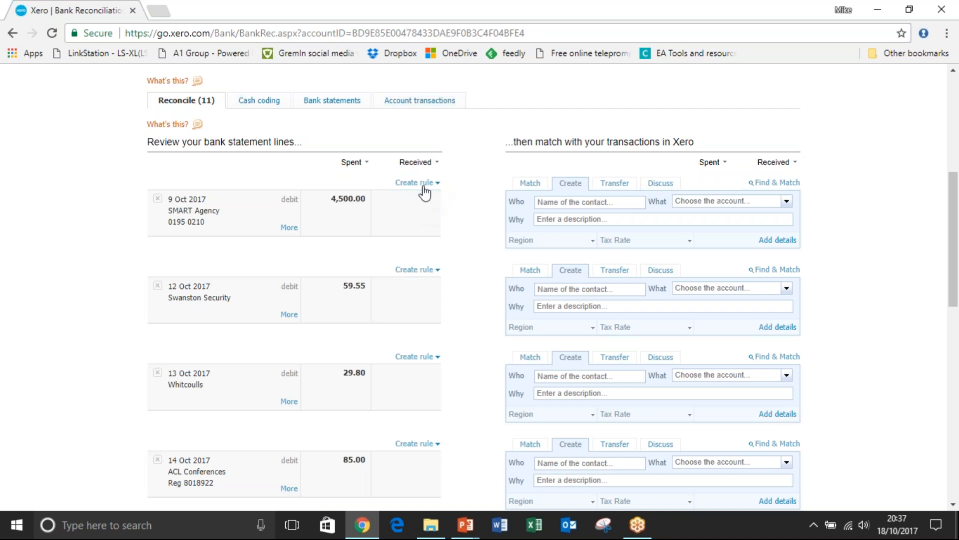
{"action": "left_click", "coordinate": [267, 102]}
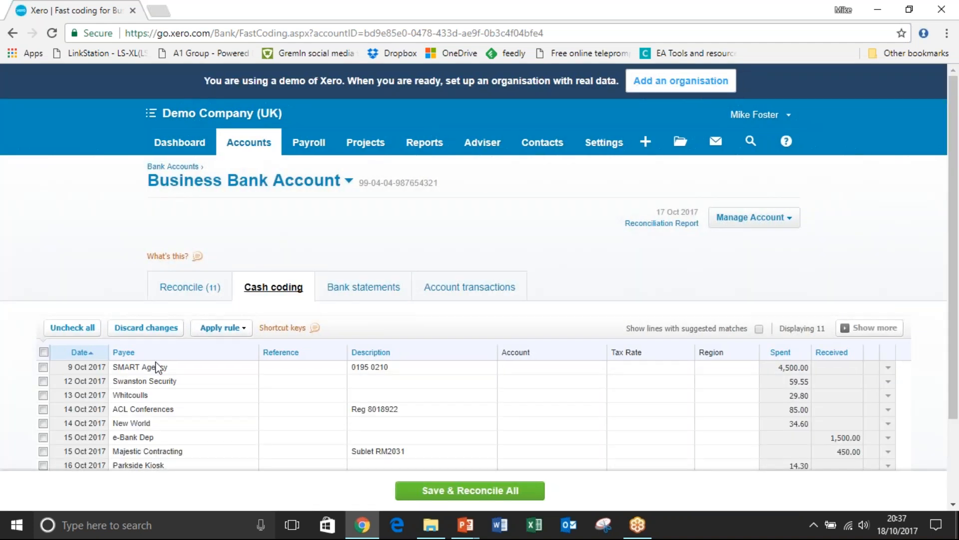
{"action": "left_click", "coordinate": [150, 352]}
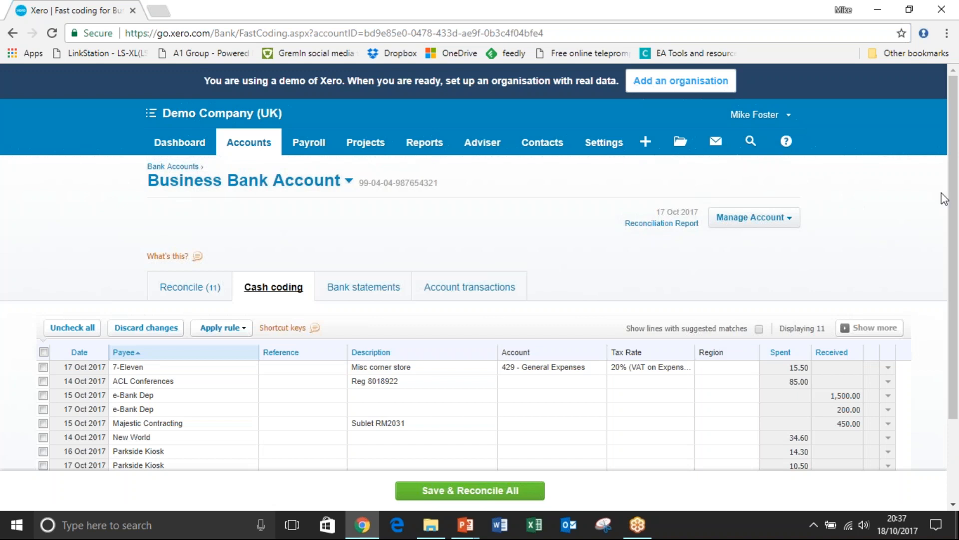
{"action": "left_click_drag", "start_coordinate": [951, 194], "coordinate": [953, 246]}
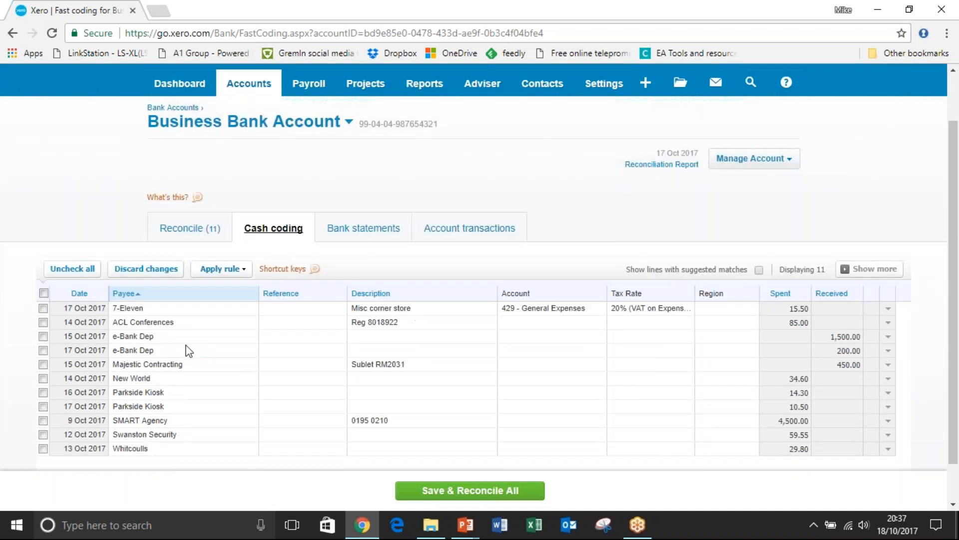
Code both Parkside Kiosk statement lines to account 493 - Travel - National and save and reconcile them.
{"action": "left_click", "coordinate": [43, 392]}
{"action": "left_click", "coordinate": [42, 406]}
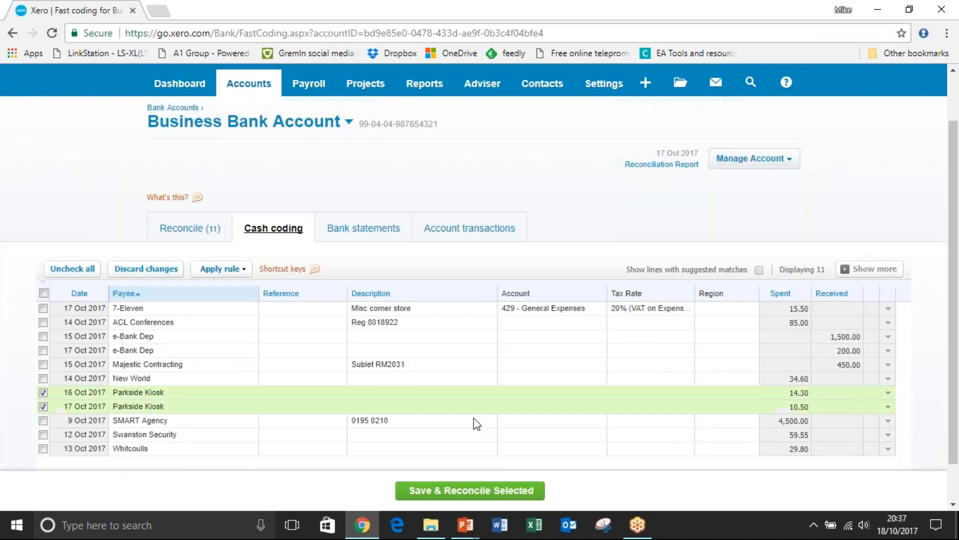
{"action": "left_click", "coordinate": [549, 394]}
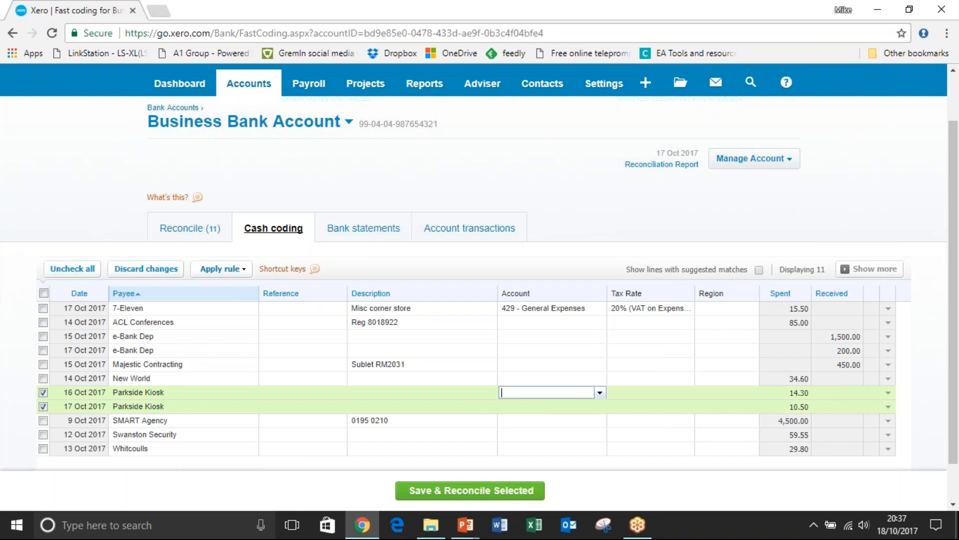
{"action": "type", "text": "Tr"}
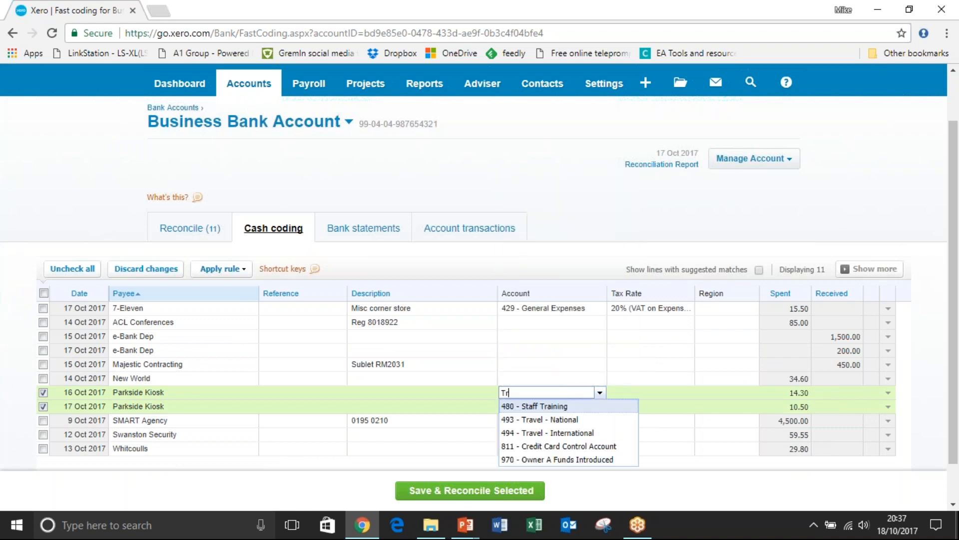
{"action": "left_click", "coordinate": [554, 420]}
{"action": "key", "text": "Return"}
{"action": "type", "text": "="}
{"action": "key", "text": "Return"}
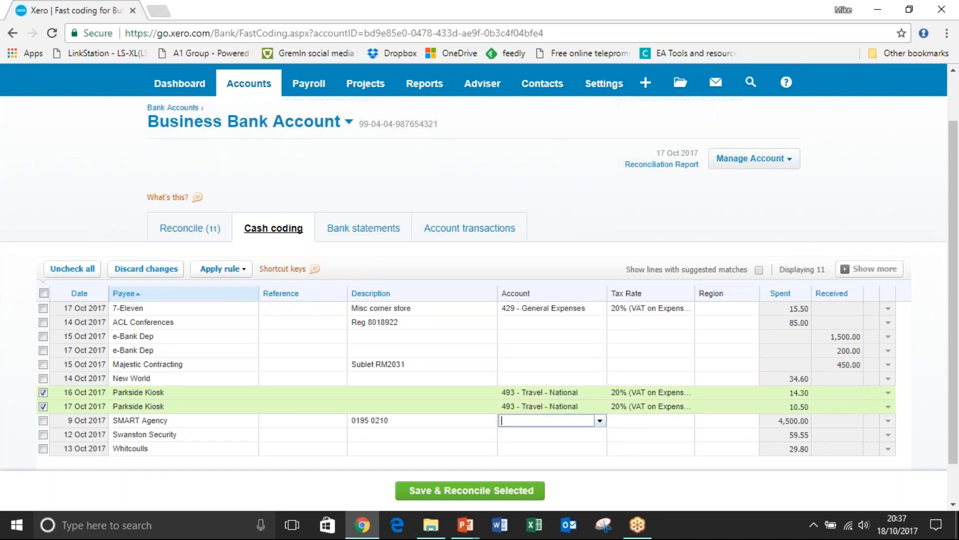
{"action": "left_click", "coordinate": [470, 490]}
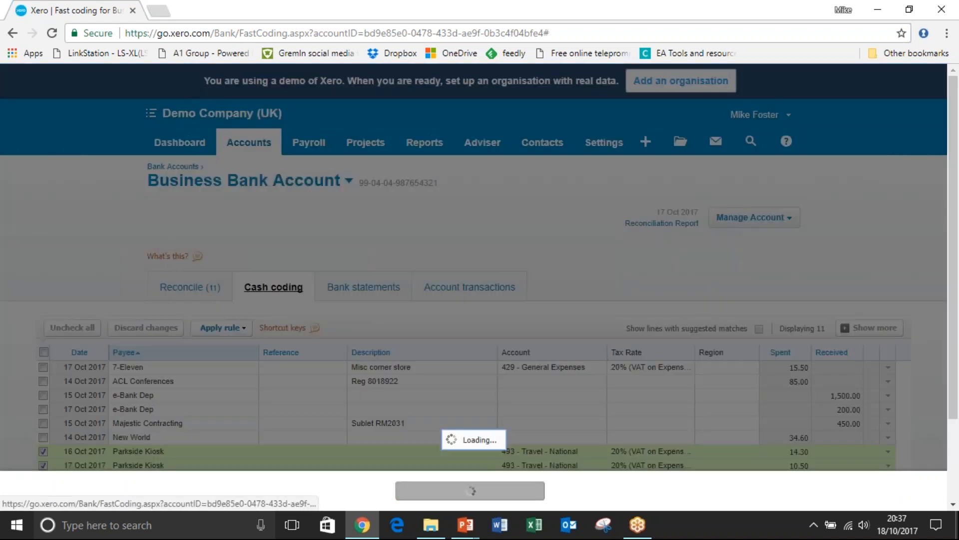
{"action": "left_click", "coordinate": [525, 315]}
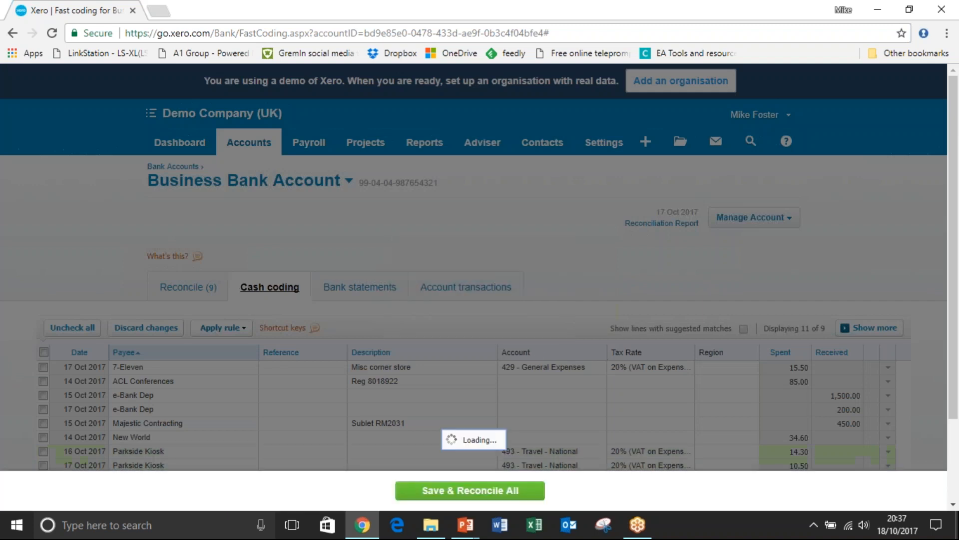
Return to the Business Bank Account's reconcile list, and look through its account transactions and their reconciliation status.
{"action": "left_click", "coordinate": [188, 286]}
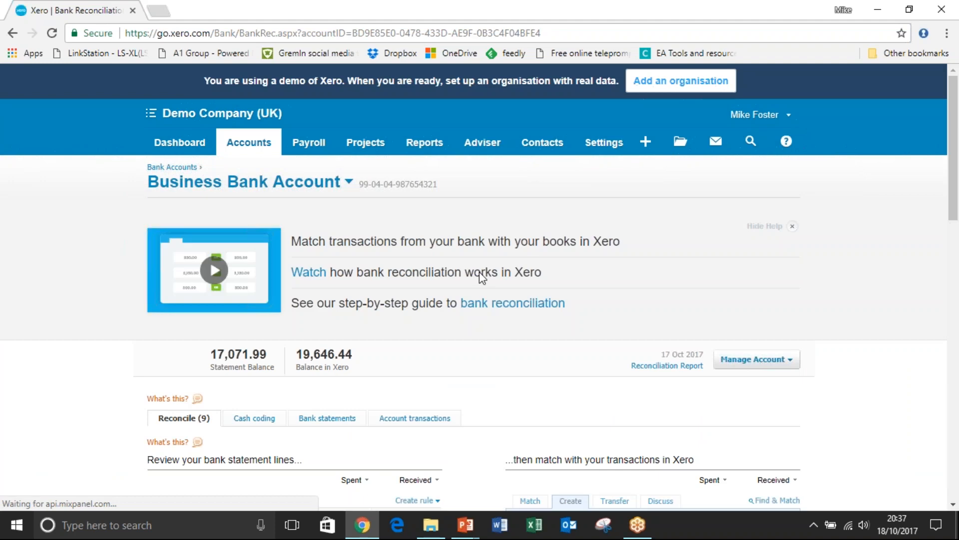
{"action": "left_click_drag", "start_coordinate": [955, 138], "coordinate": [952, 190]}
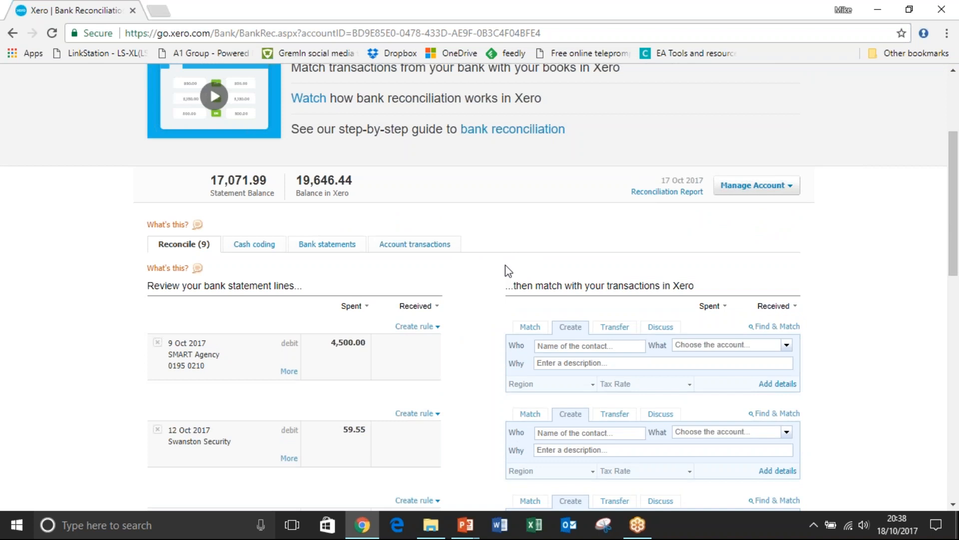
{"action": "left_click", "coordinate": [414, 245]}
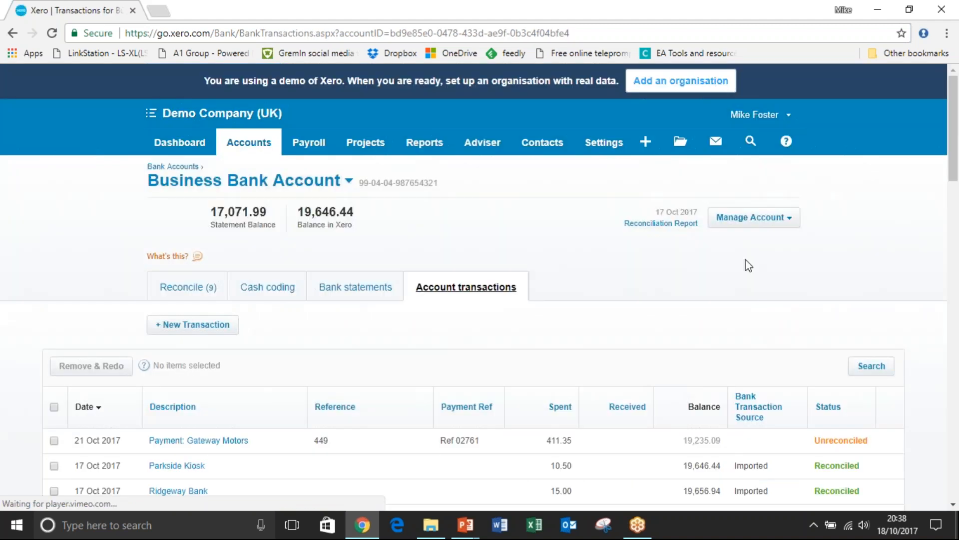
{"action": "scroll", "coordinate": [874, 247], "scroll_direction": "down", "scroll_amount": 5}
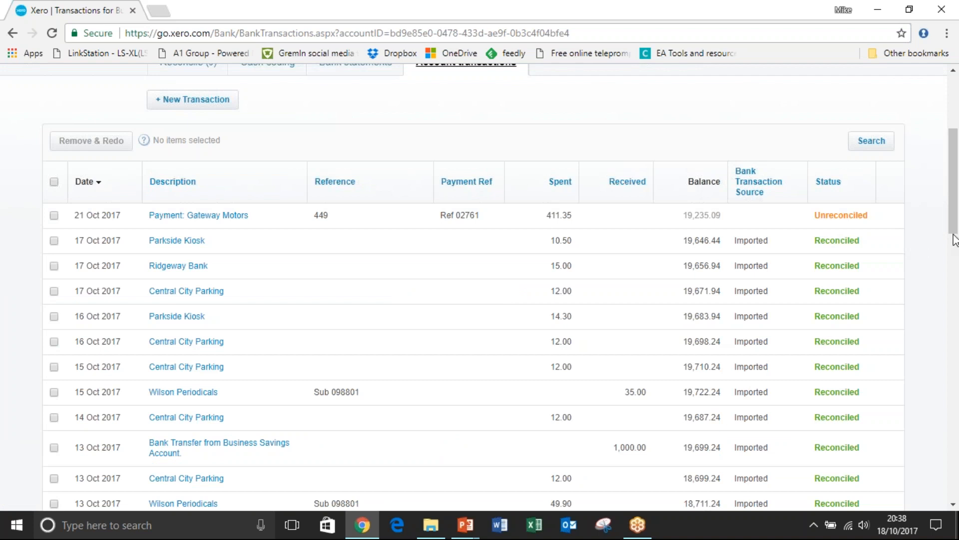
{"action": "left_click_drag", "start_coordinate": [955, 220], "coordinate": [957, 192]}
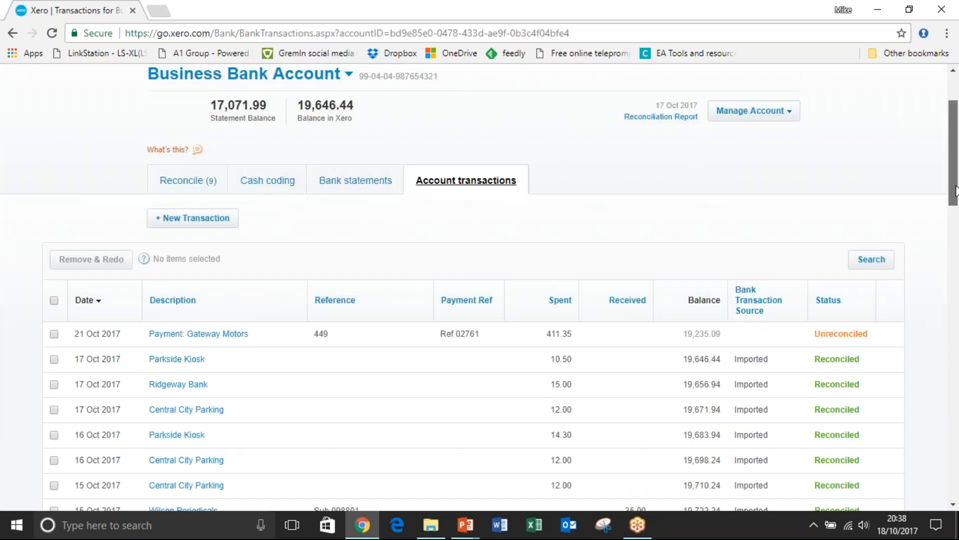
{"action": "left_click_drag", "start_coordinate": [956, 190], "coordinate": [953, 166]}
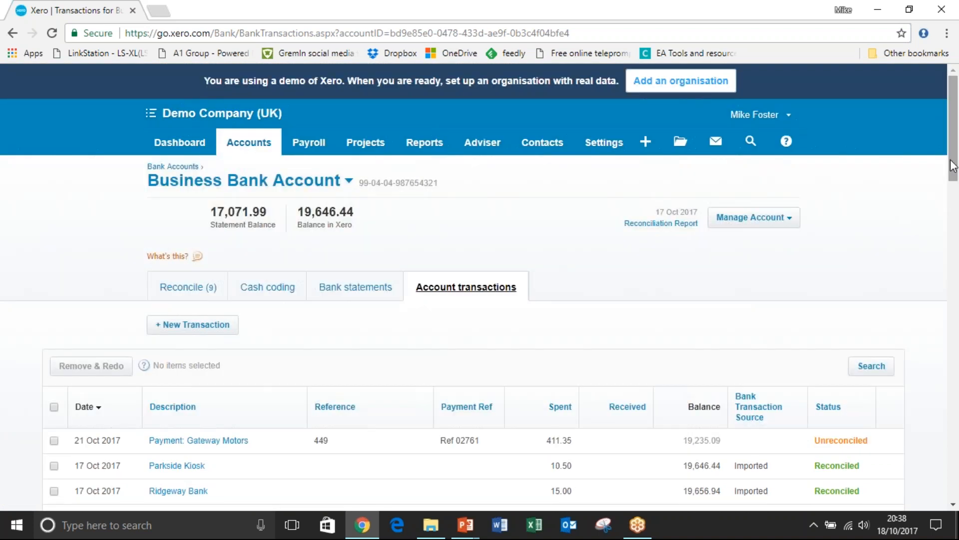
View the bank account's management options, and examine the Bank Reconciliation Summary report with its un-reconciled statement lines.
{"action": "left_click", "coordinate": [794, 226]}
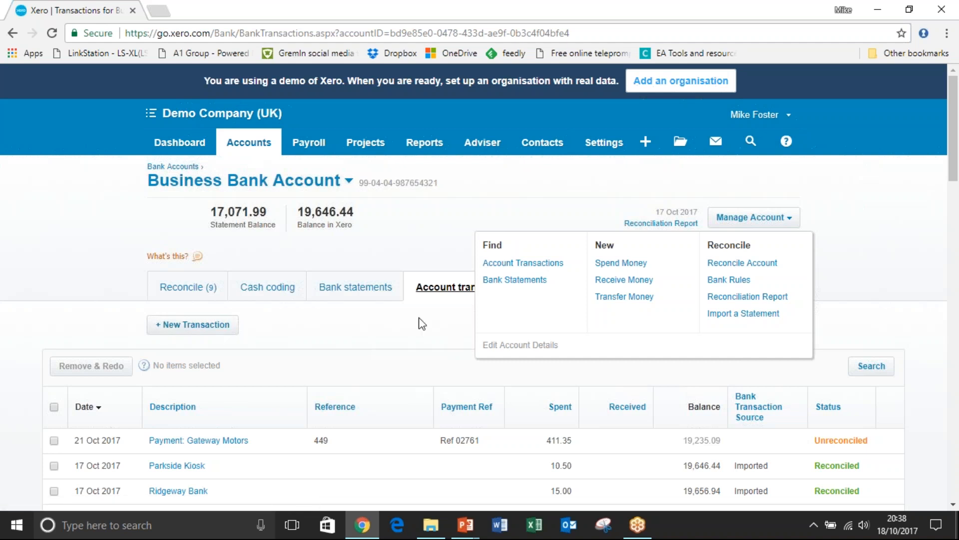
{"action": "left_click", "coordinate": [567, 217]}
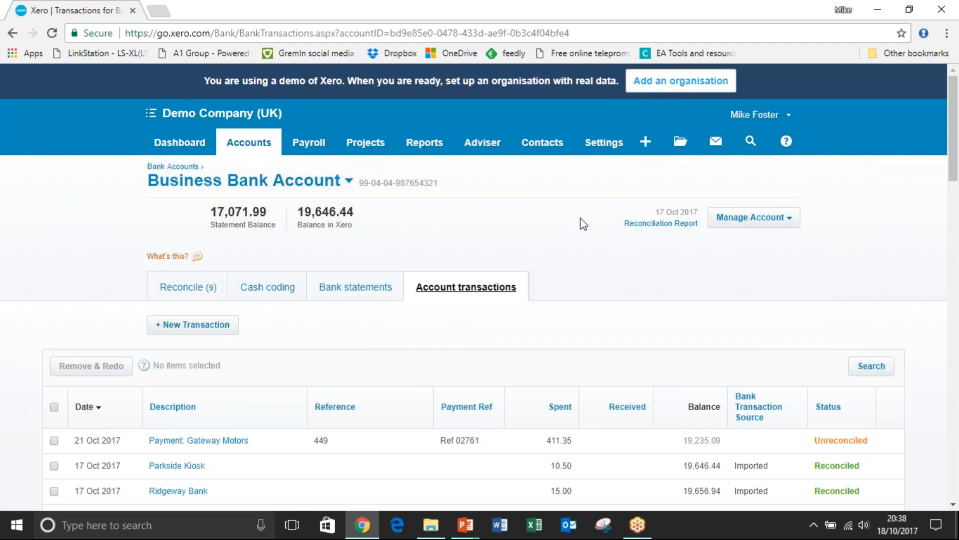
{"action": "left_click", "coordinate": [647, 227]}
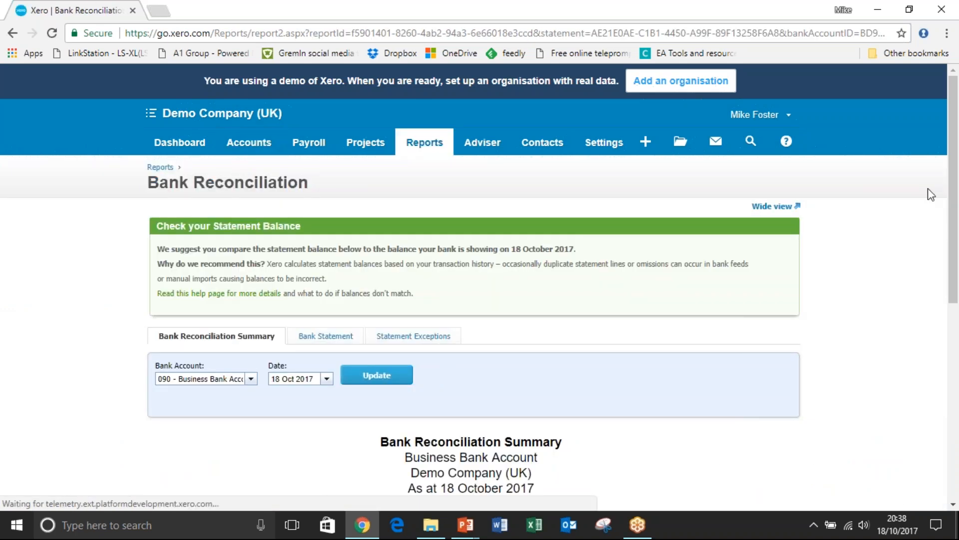
{"action": "scroll", "coordinate": [956, 199], "scroll_direction": "down", "scroll_amount": 5}
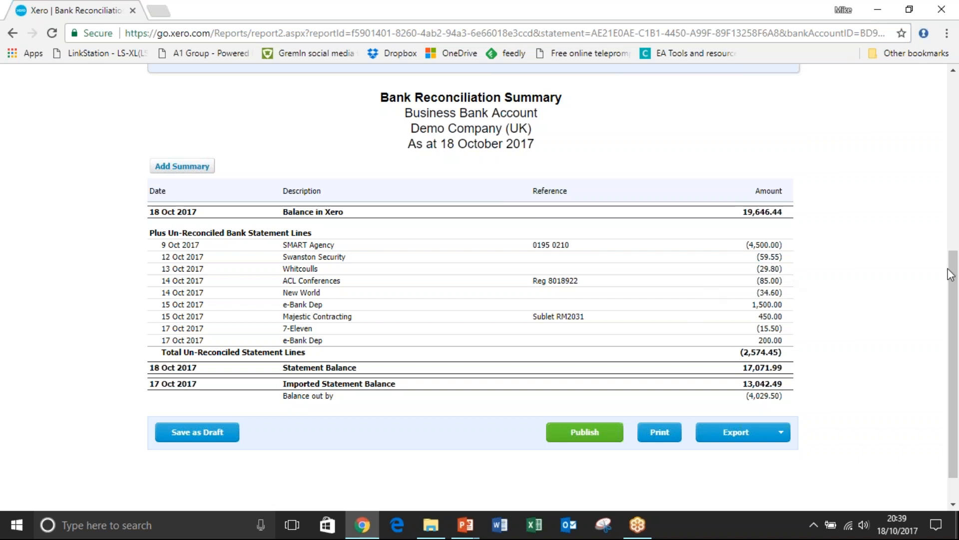
{"action": "left_click_drag", "start_coordinate": [954, 300], "coordinate": [955, 135]}
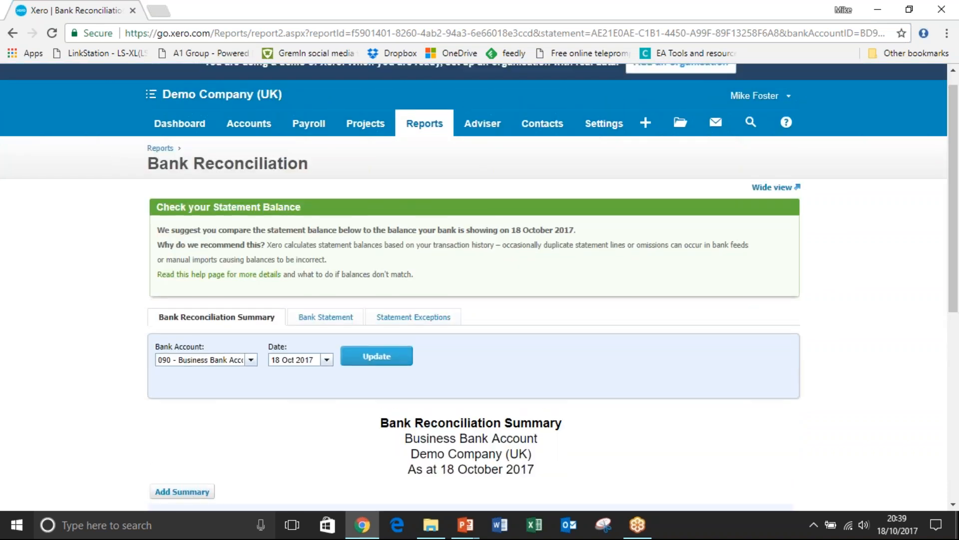
Check the Business Bank Account summary on the dashboard, and go to the Sales overview.
{"action": "left_click", "coordinate": [180, 124]}
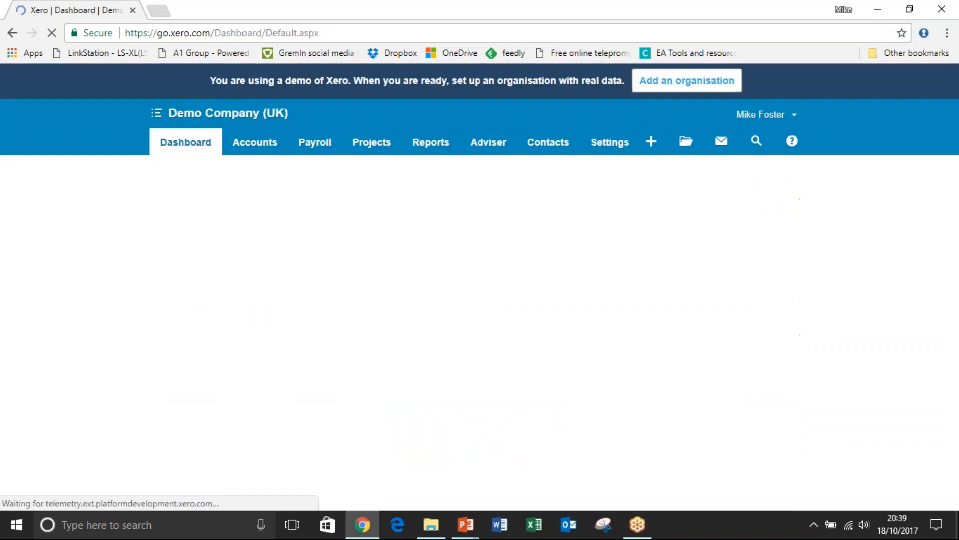
{"action": "left_click_drag", "start_coordinate": [955, 136], "coordinate": [956, 174]}
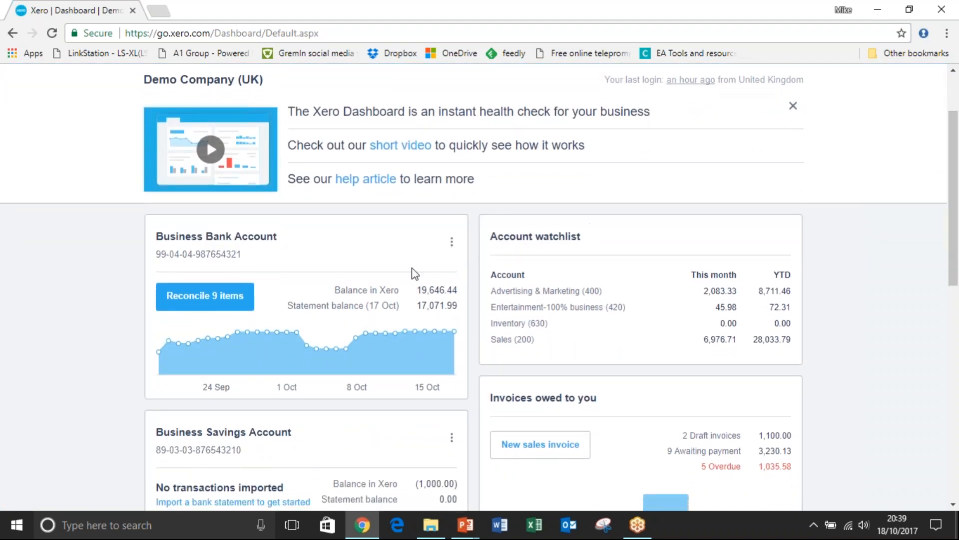
{"action": "left_click_drag", "start_coordinate": [953, 184], "coordinate": [953, 128]}
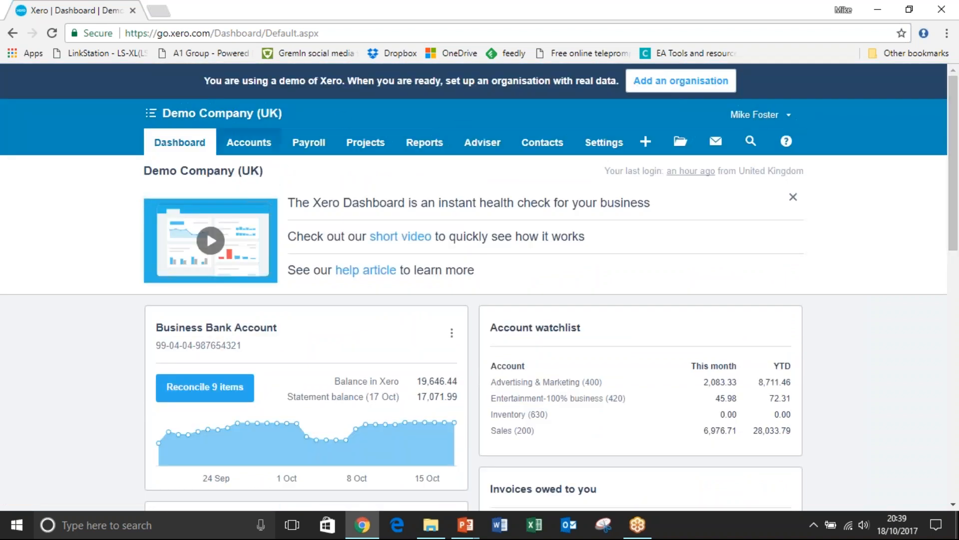
{"action": "left_click", "coordinate": [253, 142]}
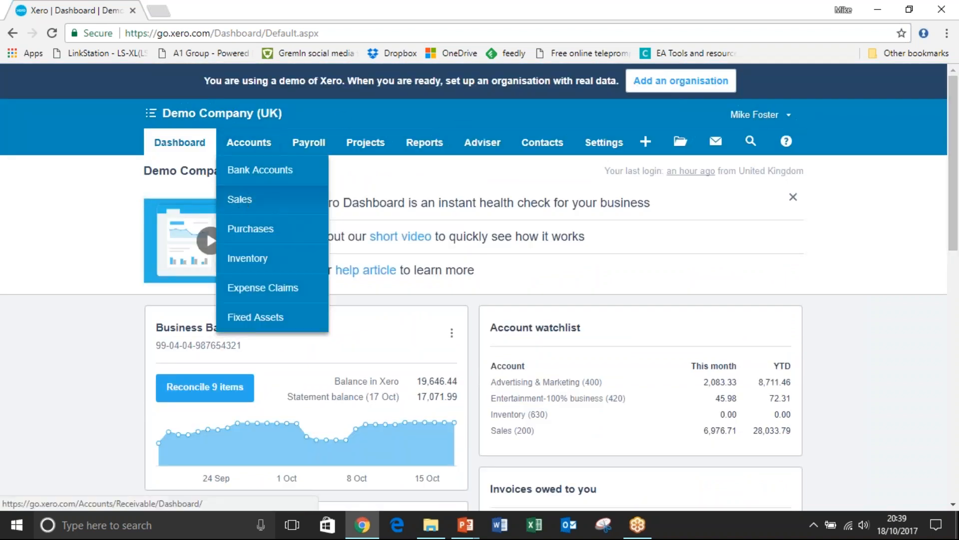
{"action": "left_click", "coordinate": [242, 200]}
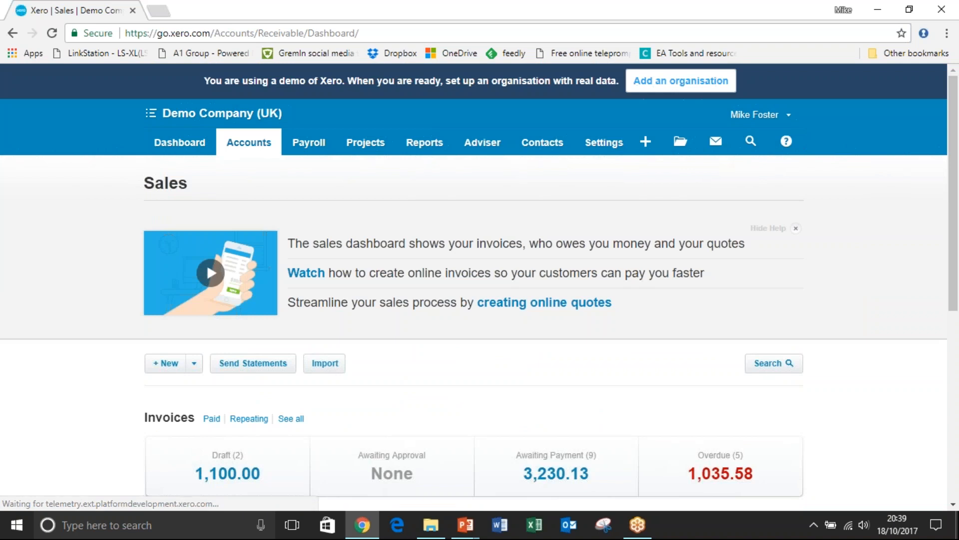
Create a new sales invoice addressed to the existing contact Swanston Security.
{"action": "left_click", "coordinate": [647, 145]}
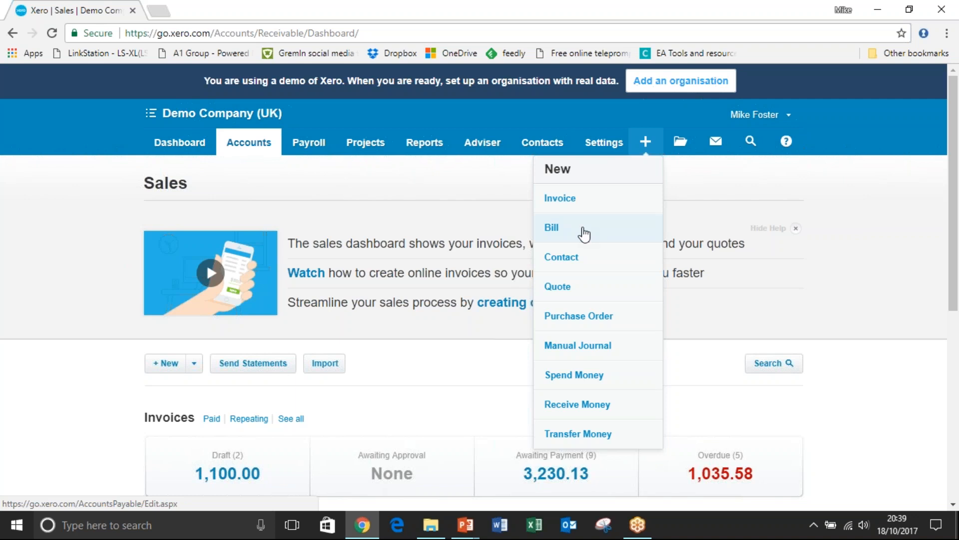
{"action": "left_click", "coordinate": [573, 202]}
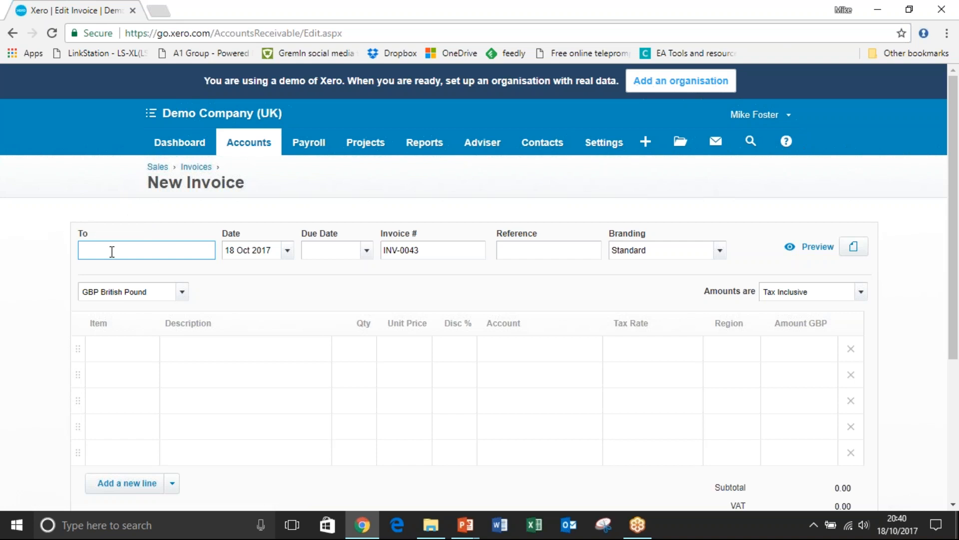
{"action": "type", "text": "b"}
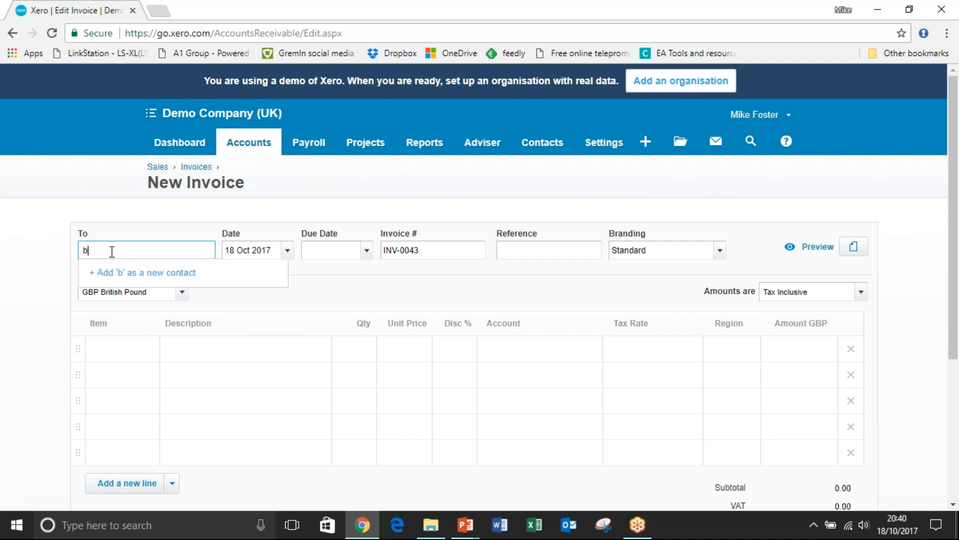
{"action": "key", "text": "BackSpace"}
{"action": "type", "text": "an"}
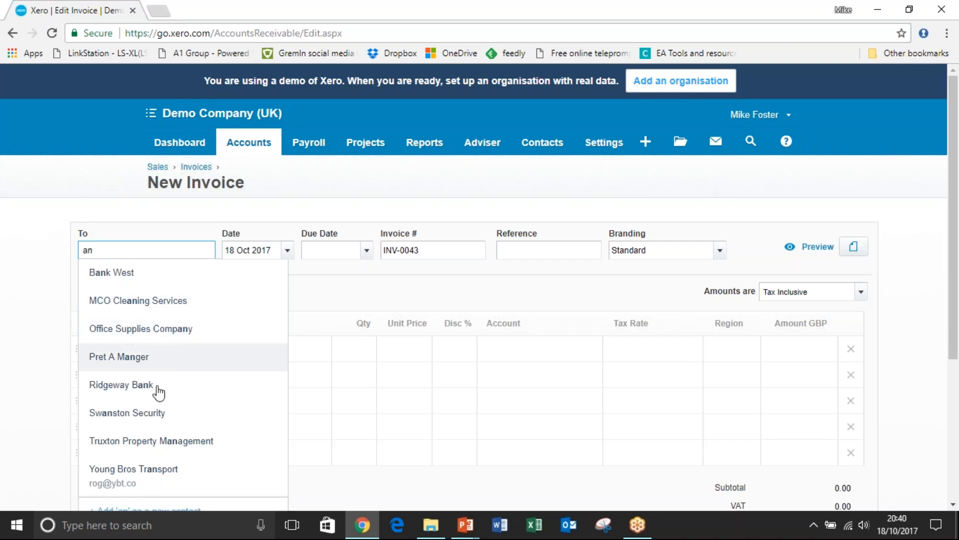
{"action": "left_click", "coordinate": [168, 414]}
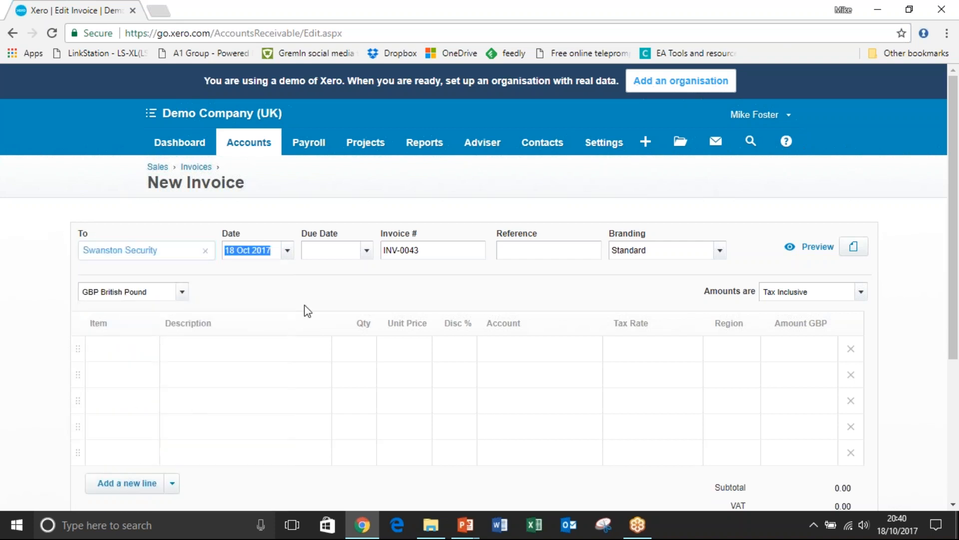
Set the invoice's due date to 18 Oct 2017 and its reference to "ref 2591", and look at the file attachment options.
{"action": "key", "text": "Tab"}
{"action": "type", "text": "18/"}
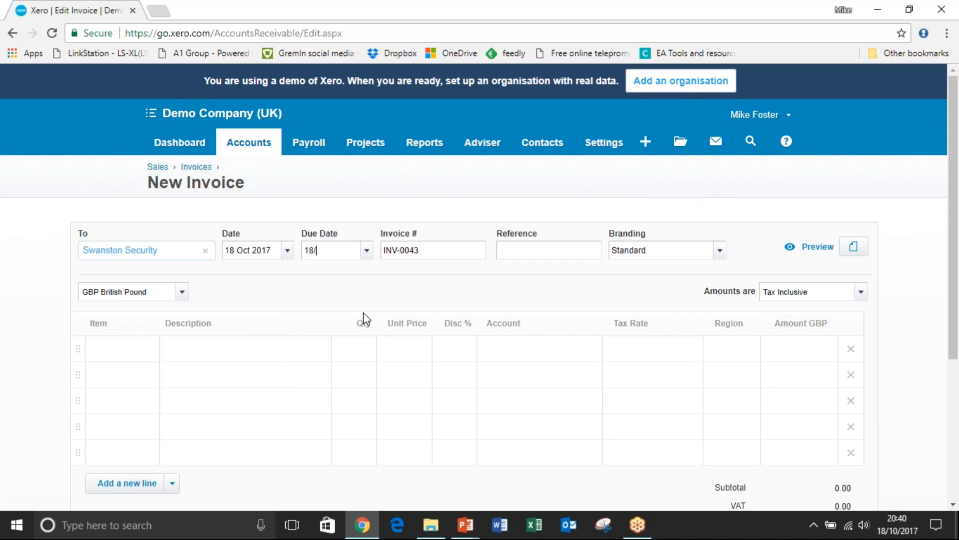
{"action": "type", "text": "10/17"}
{"action": "key", "text": "Tab"}
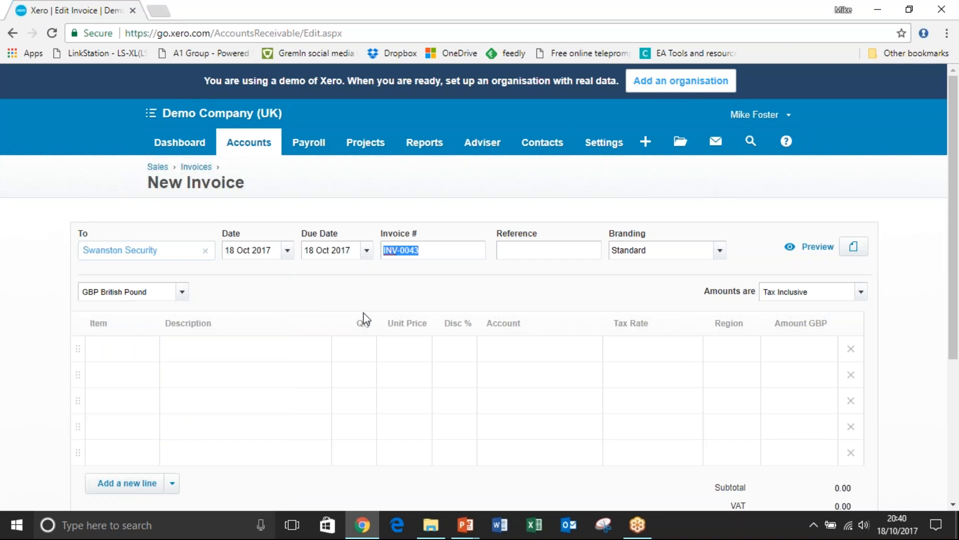
{"action": "key", "text": "Tab"}
{"action": "type", "text": "ref 2591"}
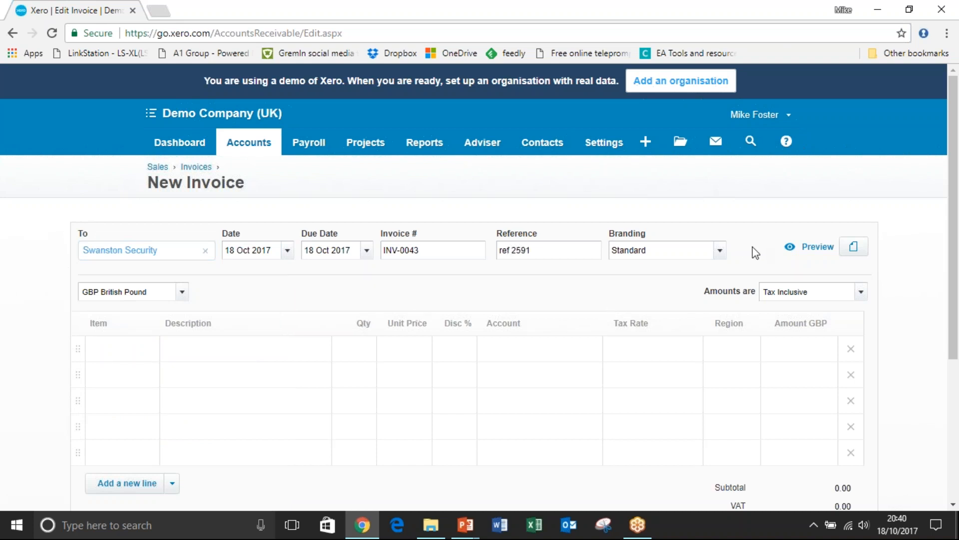
{"action": "left_click", "coordinate": [855, 252]}
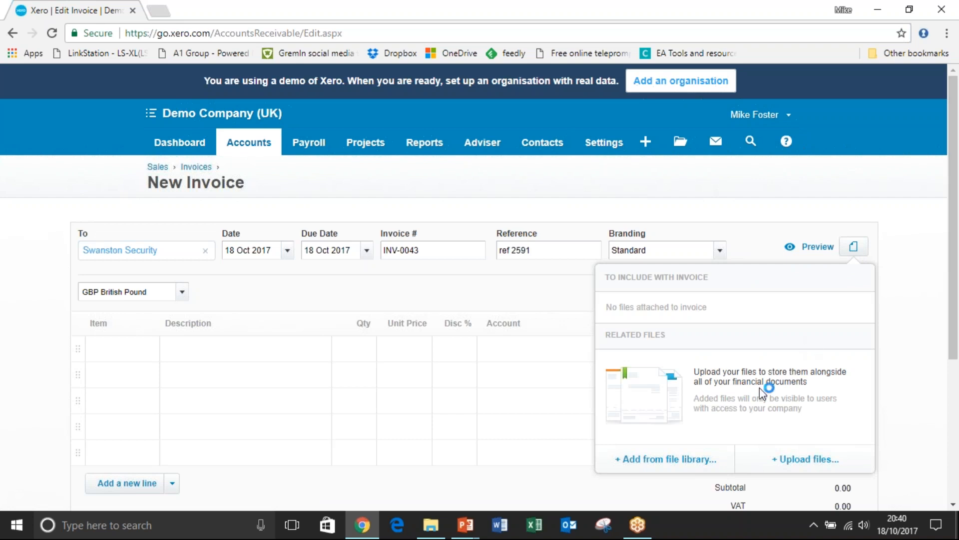
{"action": "left_click", "coordinate": [759, 205]}
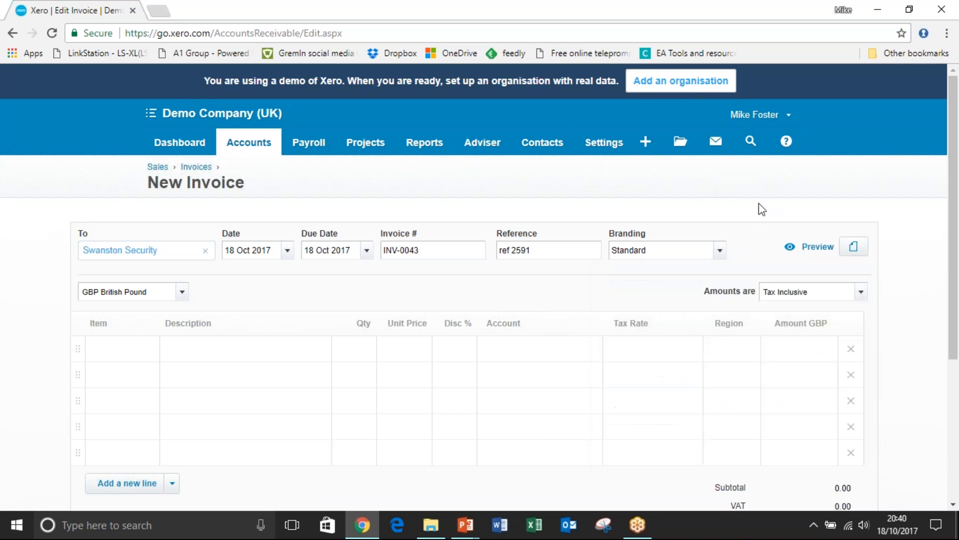
Fill in the first invoice line with the description "Sales for" and a unit price of 500.
{"action": "left_click", "coordinate": [187, 348]}
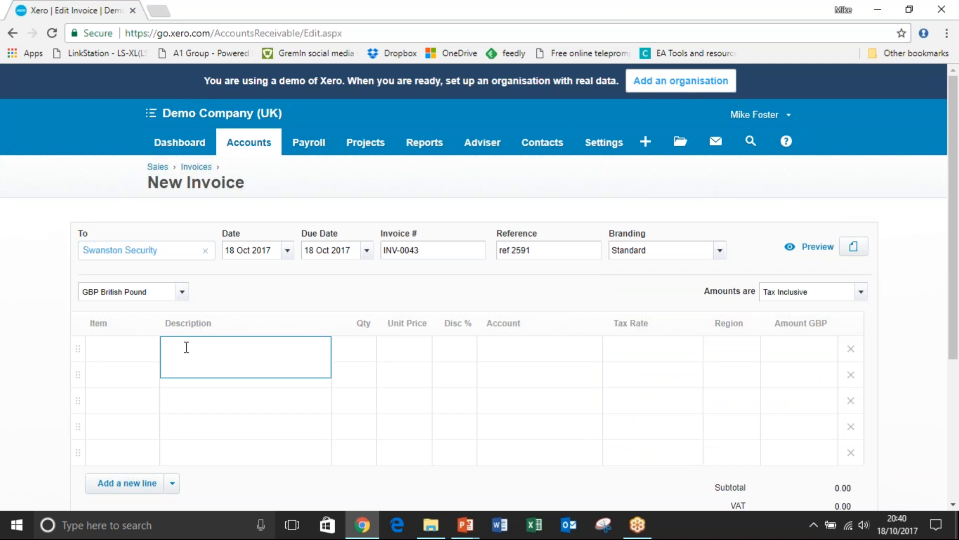
{"action": "type", "text": "Sales fur"}
{"action": "key", "text": "Tab"}
{"action": "key", "text": "Tab"}
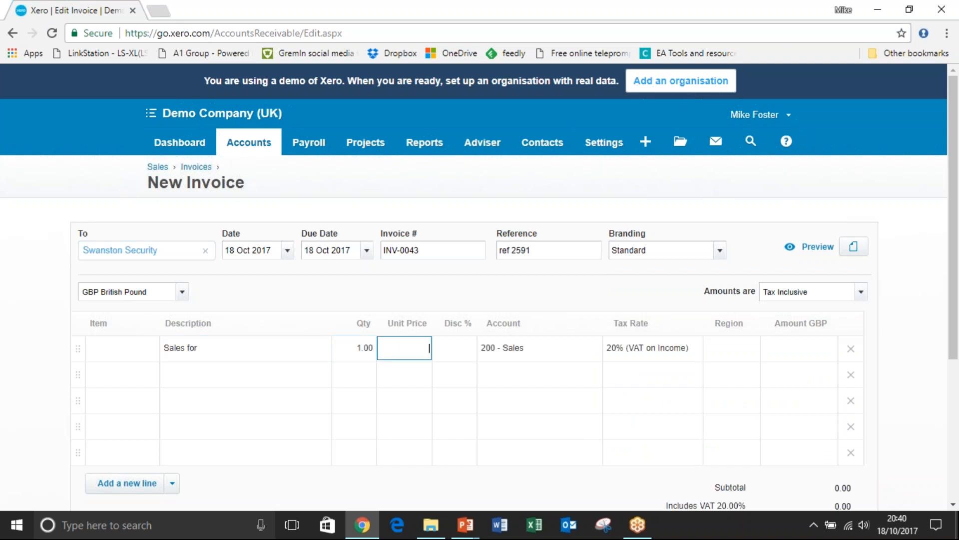
{"action": "type", "text": "500"}
{"action": "key", "text": "Tab"}
{"action": "key", "text": "Tab"}
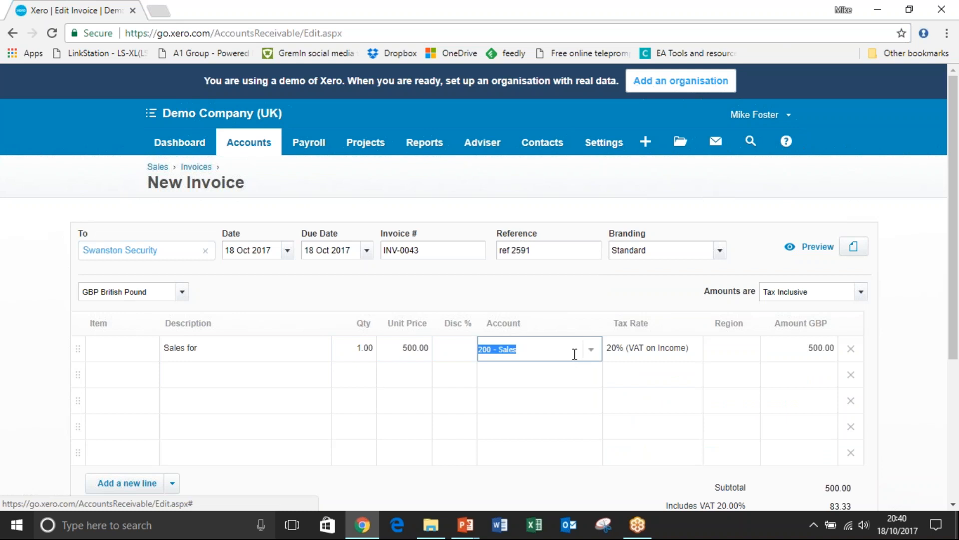
Assign the first invoice line to account 200 - Sales, and look at its tax rate and region options.
{"action": "left_click", "coordinate": [590, 357]}
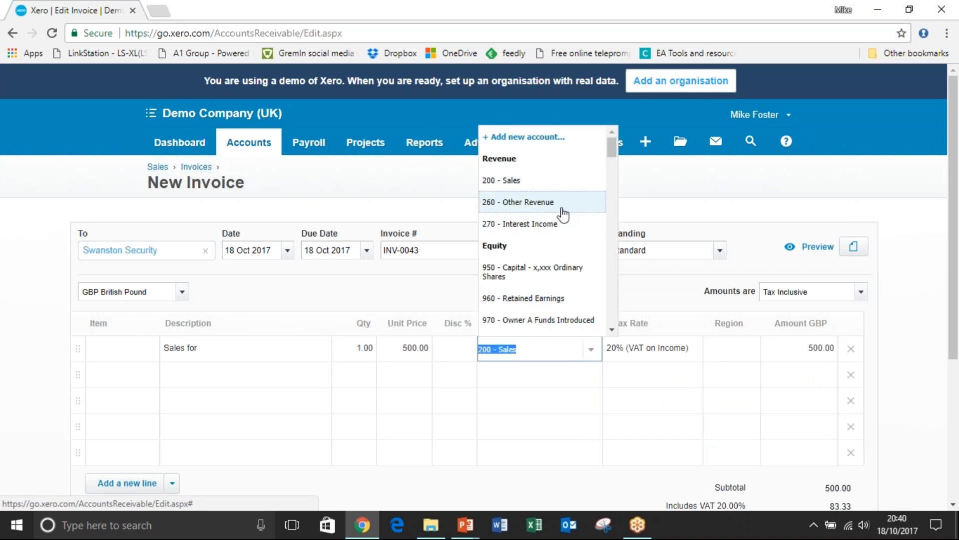
{"action": "left_click", "coordinate": [552, 182]}
{"action": "left_click", "coordinate": [672, 352]}
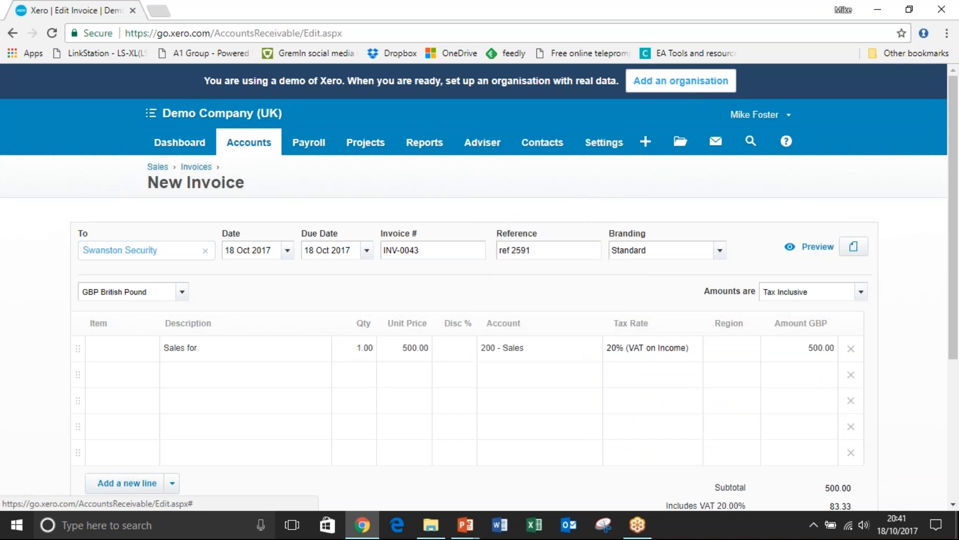
{"action": "left_click", "coordinate": [692, 350]}
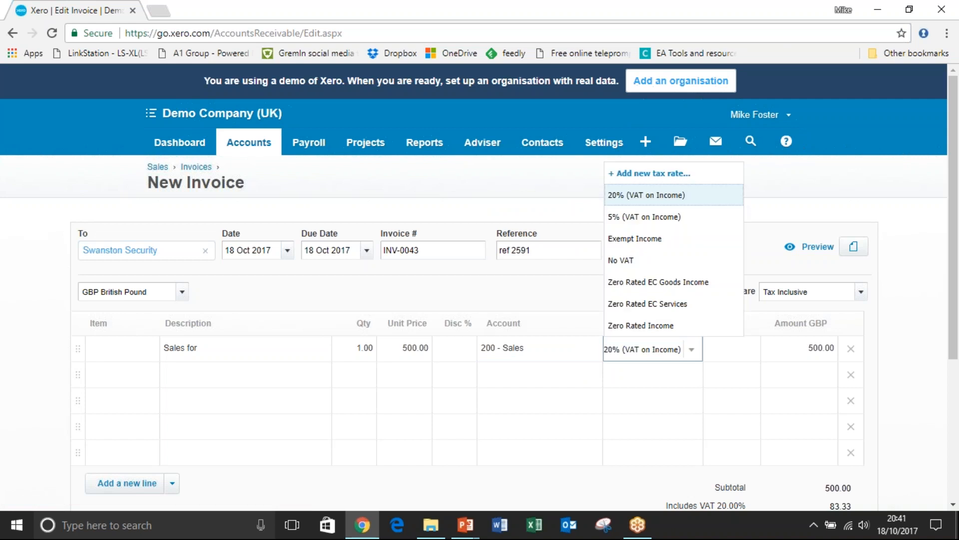
{"action": "left_click", "coordinate": [695, 356]}
{"action": "left_click", "coordinate": [737, 352]}
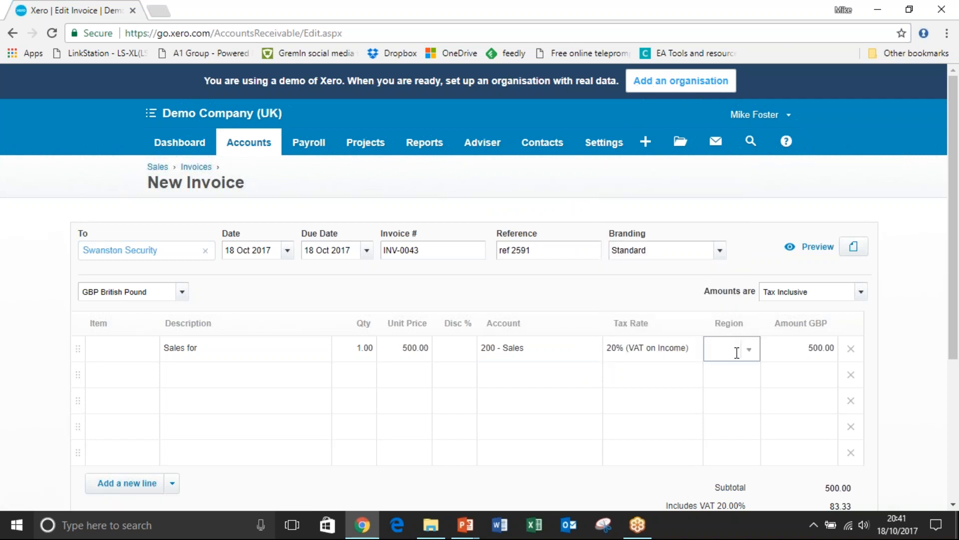
{"action": "left_click", "coordinate": [750, 353]}
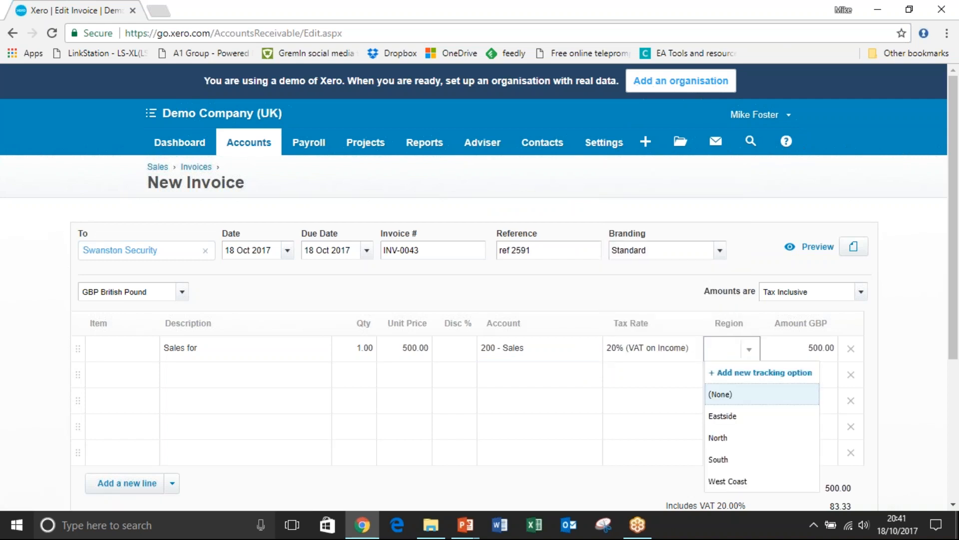
{"action": "left_click", "coordinate": [667, 375]}
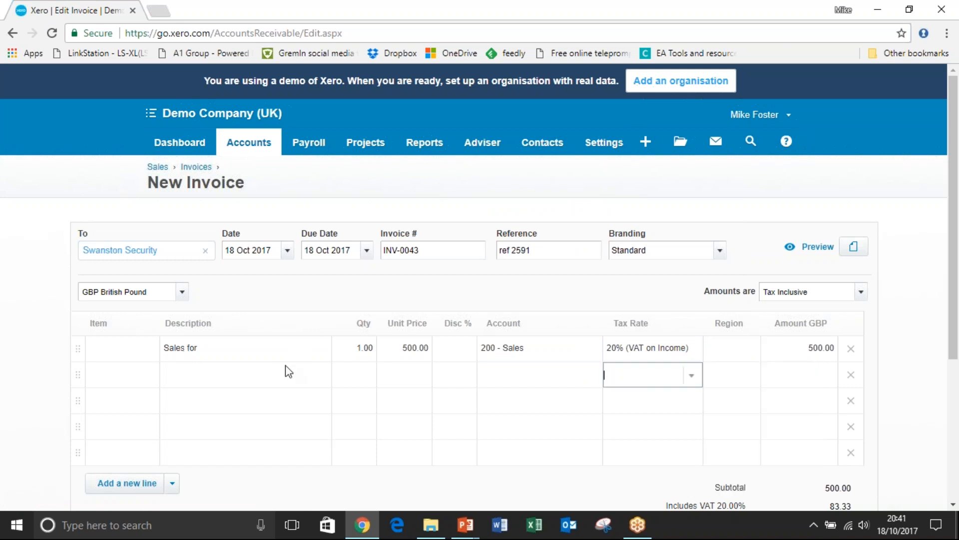
Add the item PM-BR: Project management & implementation - branding to the second invoice line.
{"action": "left_click", "coordinate": [143, 381]}
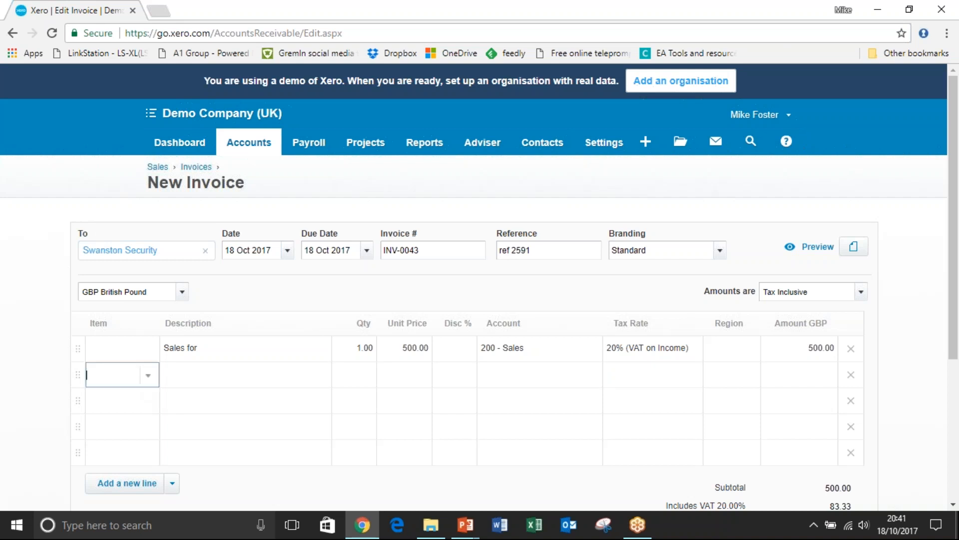
{"action": "left_click", "coordinate": [146, 379]}
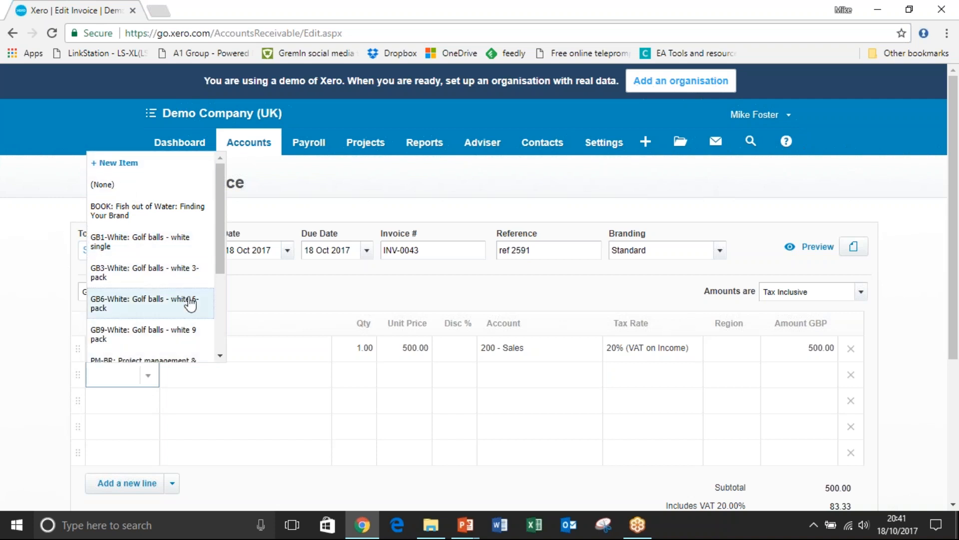
{"action": "left_click_drag", "start_coordinate": [221, 271], "coordinate": [222, 297]}
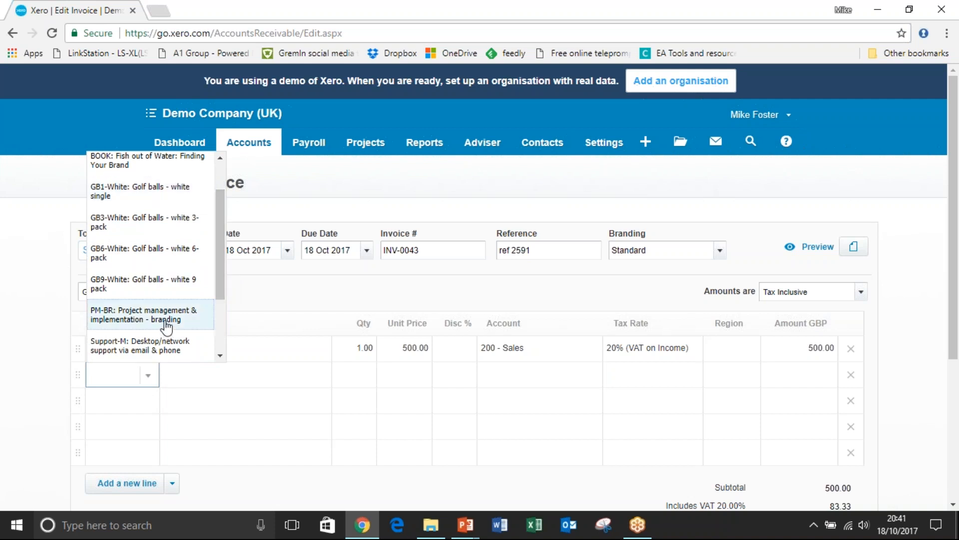
{"action": "left_click", "coordinate": [167, 323]}
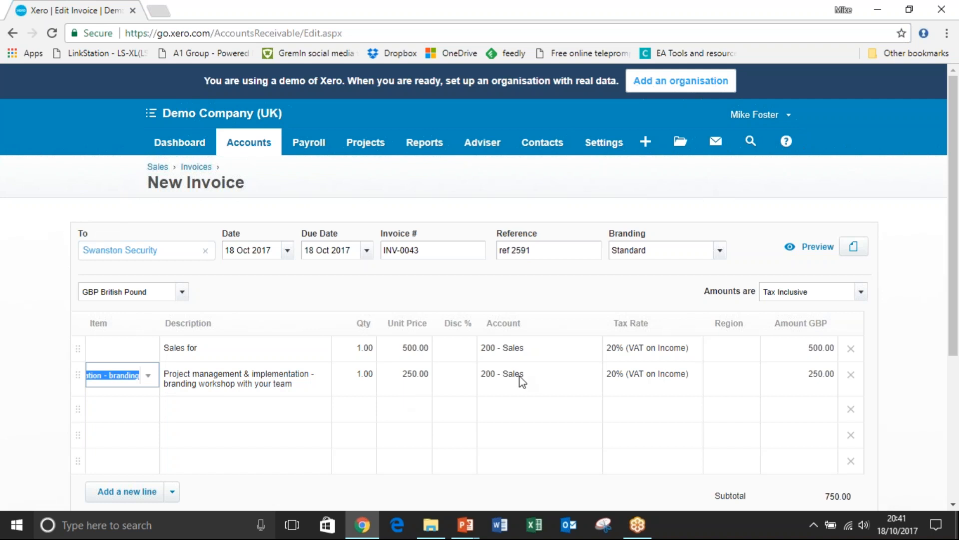
Set the branding line's unit price to 300 and its account to 260 - Other Revenue.
{"action": "left_click", "coordinate": [392, 379]}
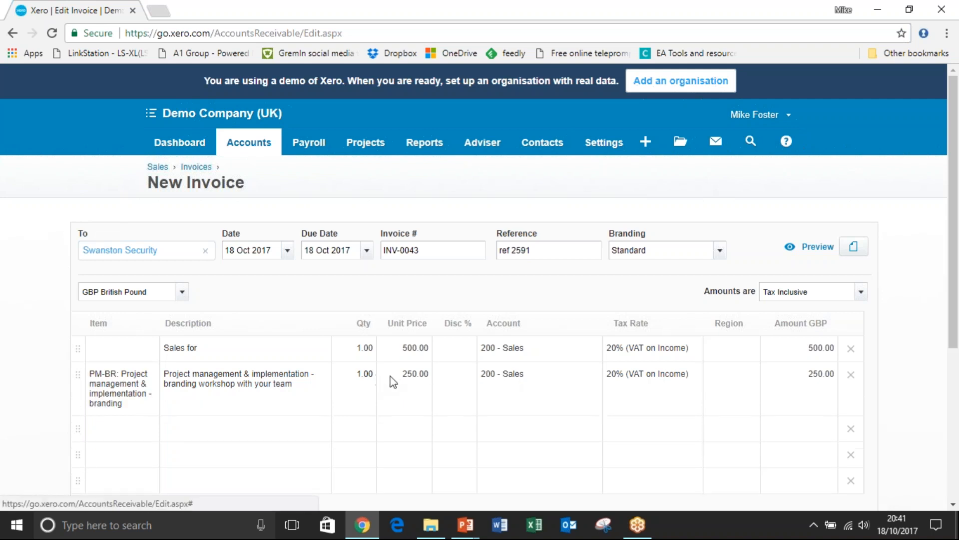
{"action": "type", "text": "3000"}
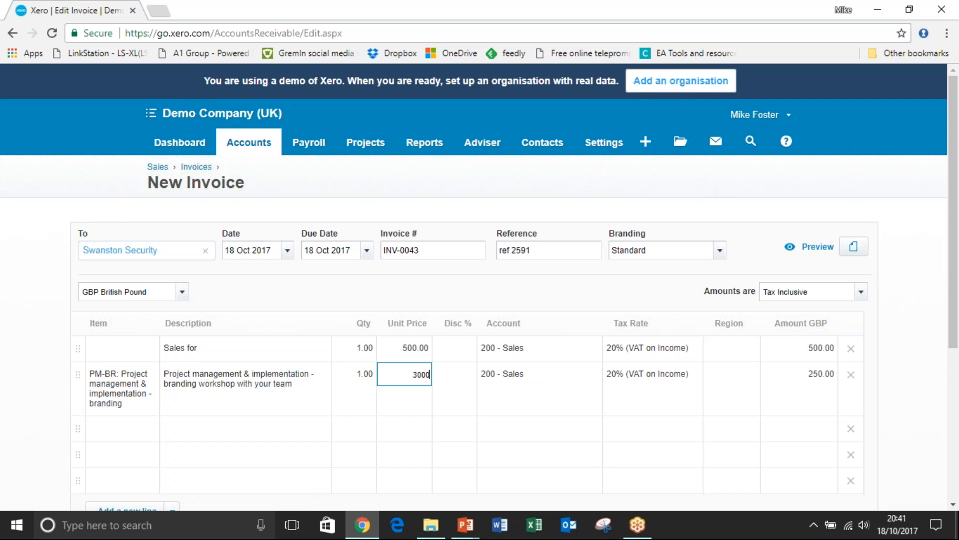
{"action": "key", "text": "BackSpace"}
{"action": "key", "text": "Tab"}
{"action": "key", "text": "Tab"}
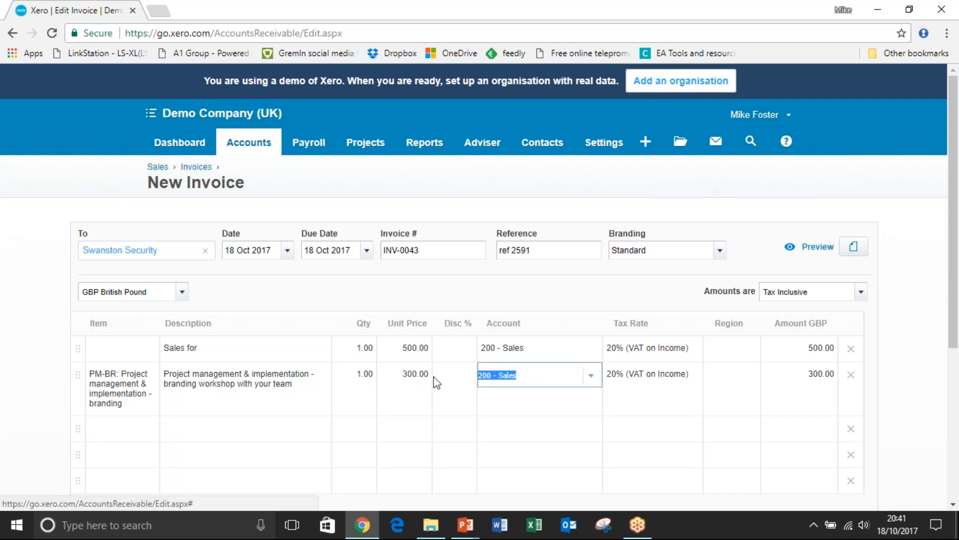
{"action": "left_click", "coordinate": [592, 381]}
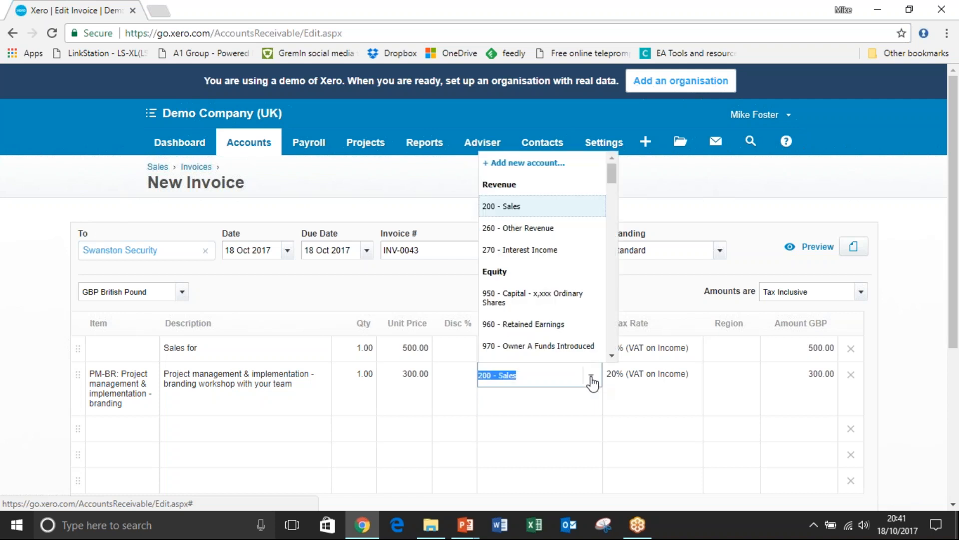
{"action": "left_click", "coordinate": [530, 227]}
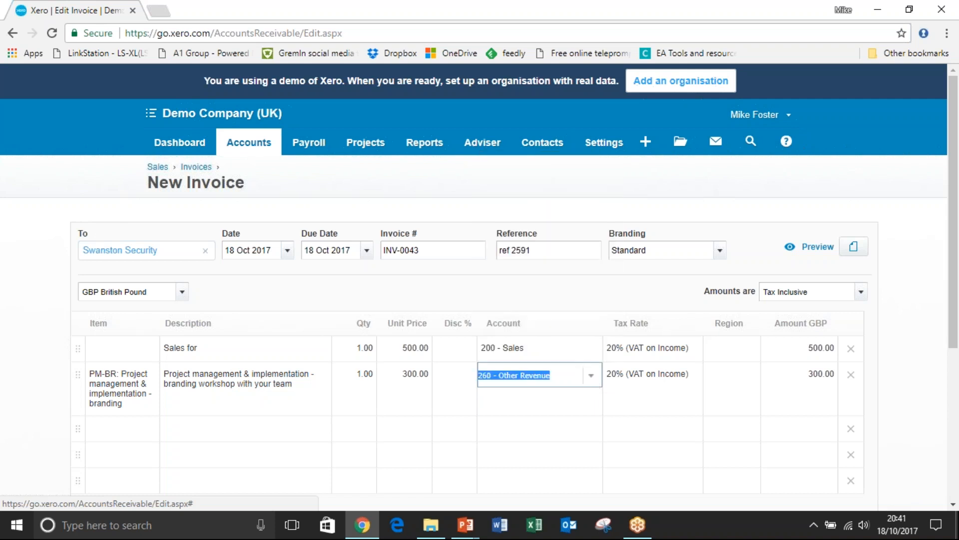
{"action": "left_click", "coordinate": [251, 389]}
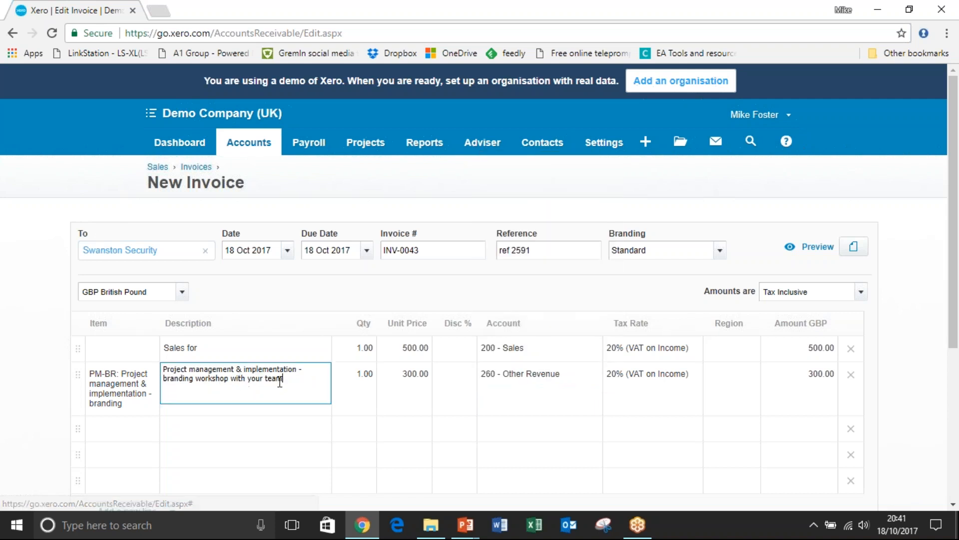
{"action": "type", "text": "and a"}
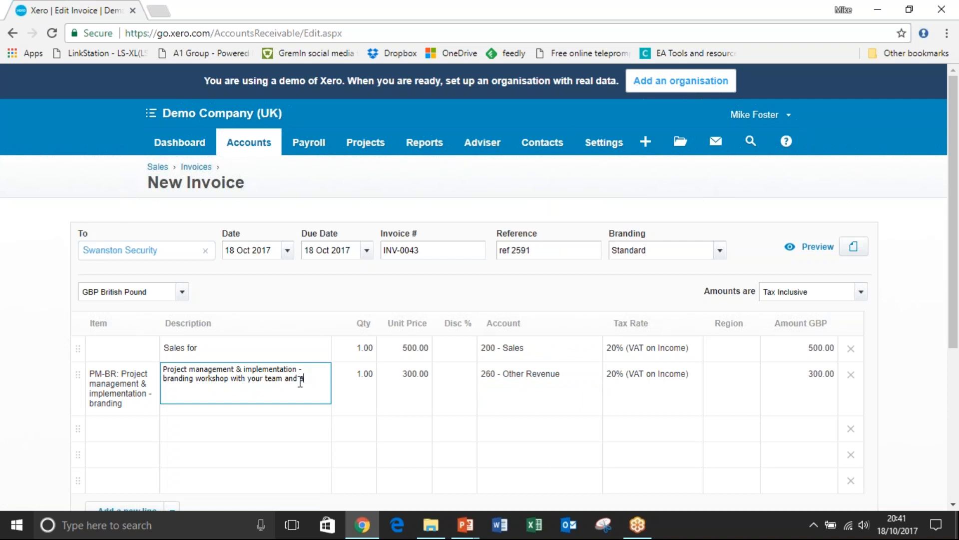
{"action": "type", "text": "fdd more"}
{"action": "key", "text": "BackSpace"}
{"action": "key", "text": "BackSpace"}
{"action": "key", "text": "BackSpace"}
{"action": "key", "text": "BackSpace"}
{"action": "key", "text": "BackSpace"}
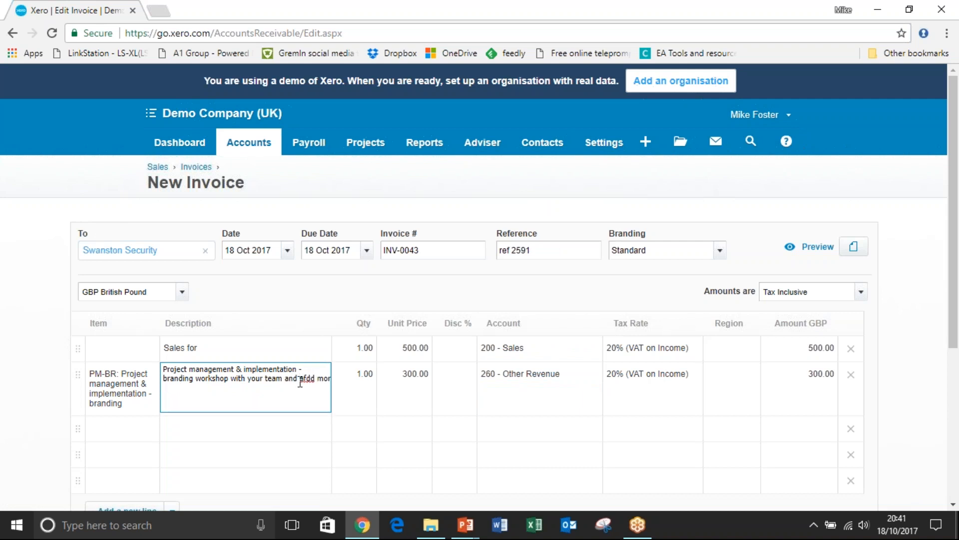
{"action": "key", "text": "BackSpace"}
{"action": "key", "text": "BackSpace"}
{"action": "key", "text": "BackSpace"}
{"action": "key", "text": "BackSpace"}
{"action": "key", "text": "BackSpace"}
{"action": "key", "text": "BackSpace"}
{"action": "key", "text": "BackSpace"}
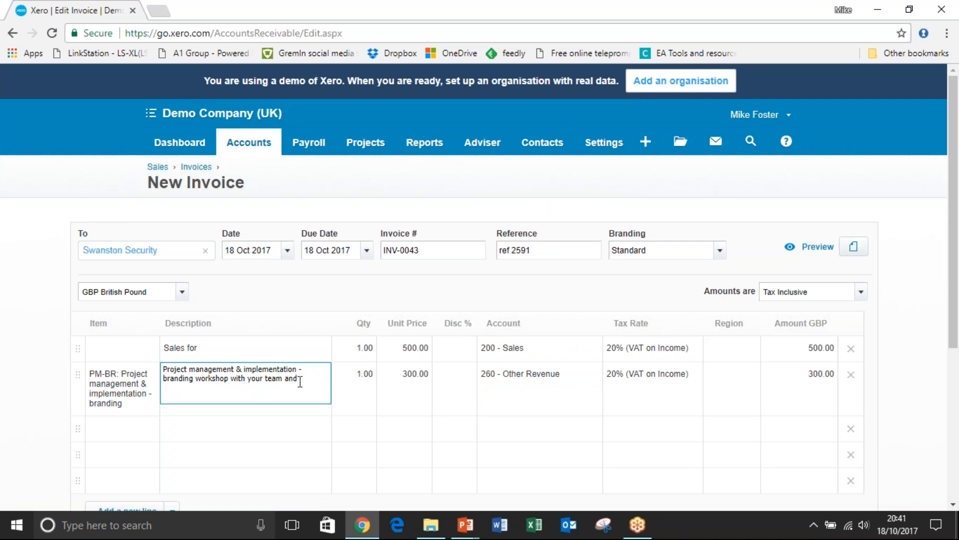
{"action": "key", "text": "BackSpace"}
Approve the Swanston Security invoice and review its lines and totals.
{"action": "left_click_drag", "start_coordinate": [953, 223], "coordinate": [953, 339]}
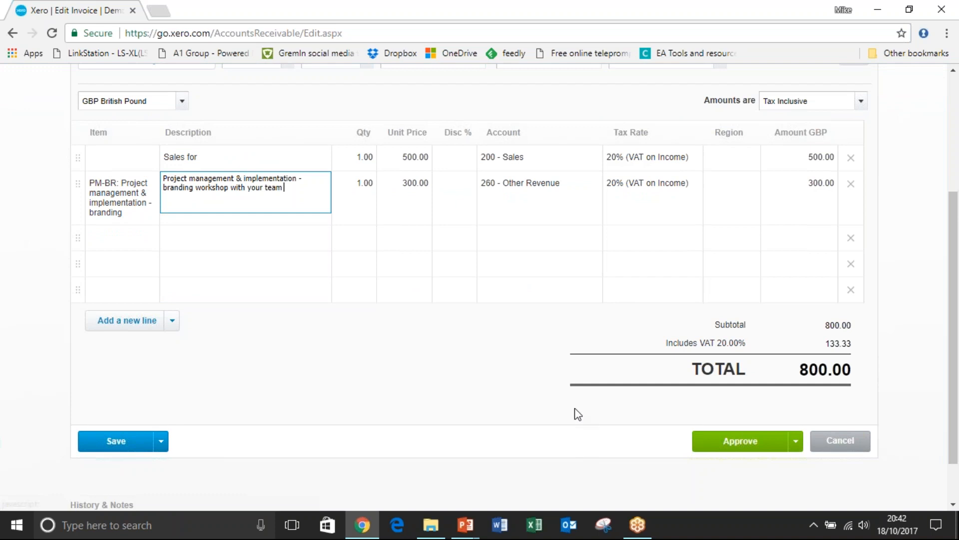
{"action": "left_click", "coordinate": [722, 447]}
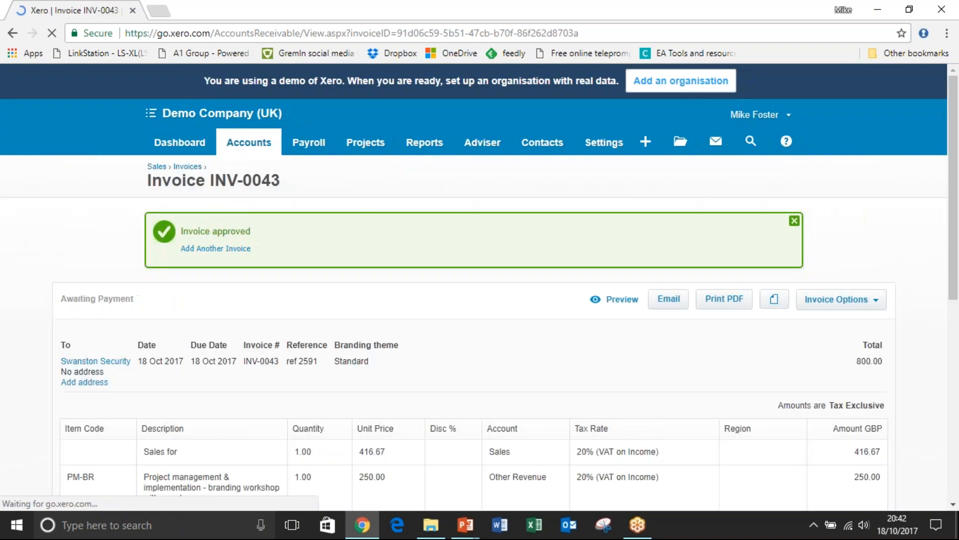
{"action": "left_click_drag", "start_coordinate": [952, 170], "coordinate": [952, 230]}
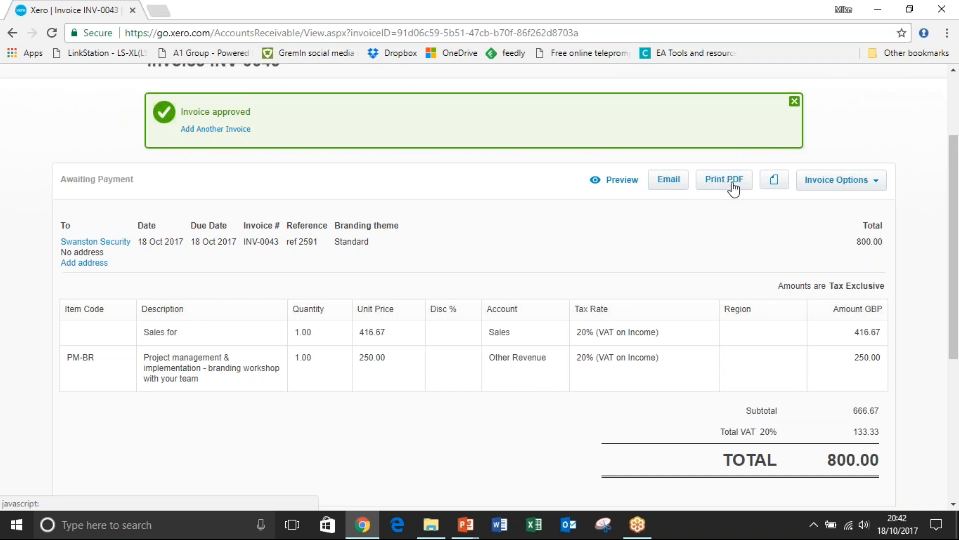
Look at the online payment services for invoices and the providers that can be added, and return to the approved invoice.
{"action": "left_click", "coordinate": [880, 185]}
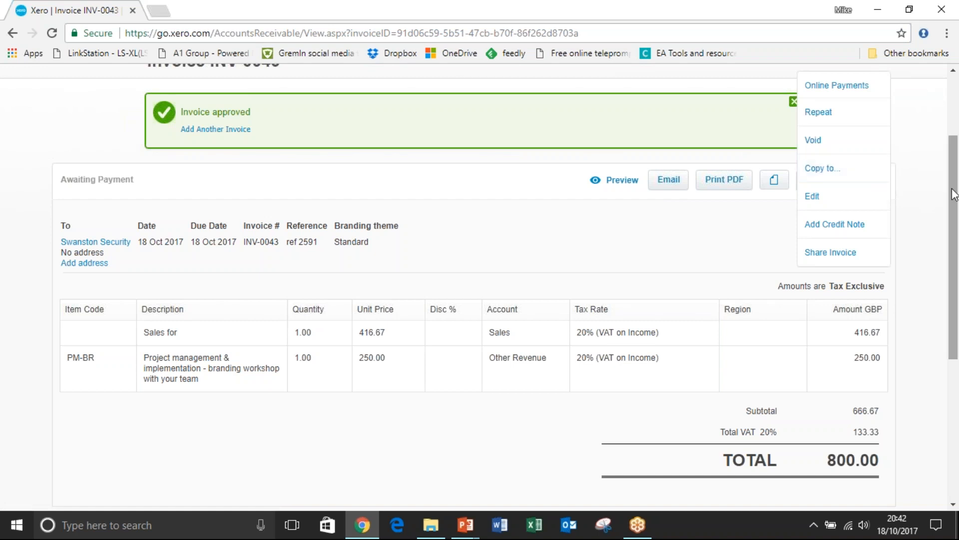
{"action": "scroll", "coordinate": [679, 170], "scroll_direction": "up", "scroll_amount": 3}
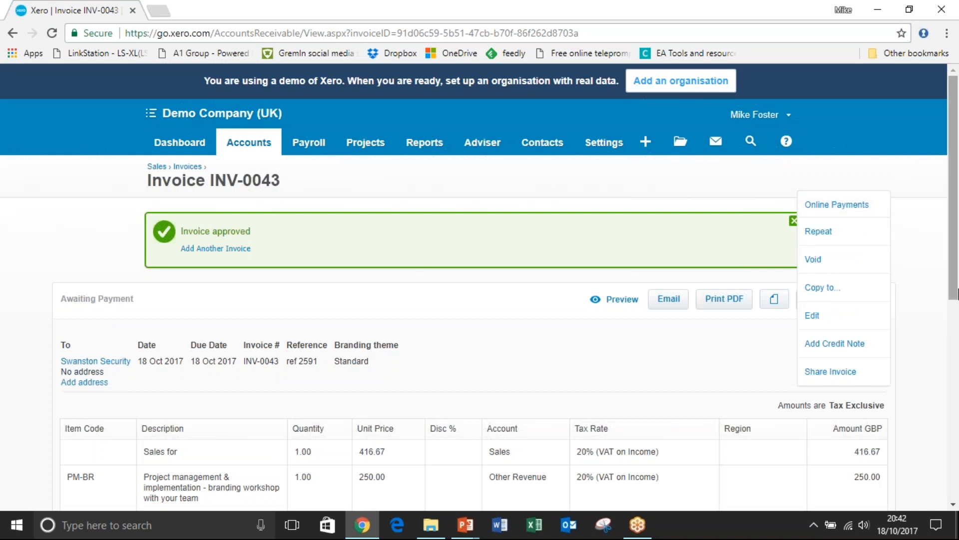
{"action": "left_click", "coordinate": [872, 206]}
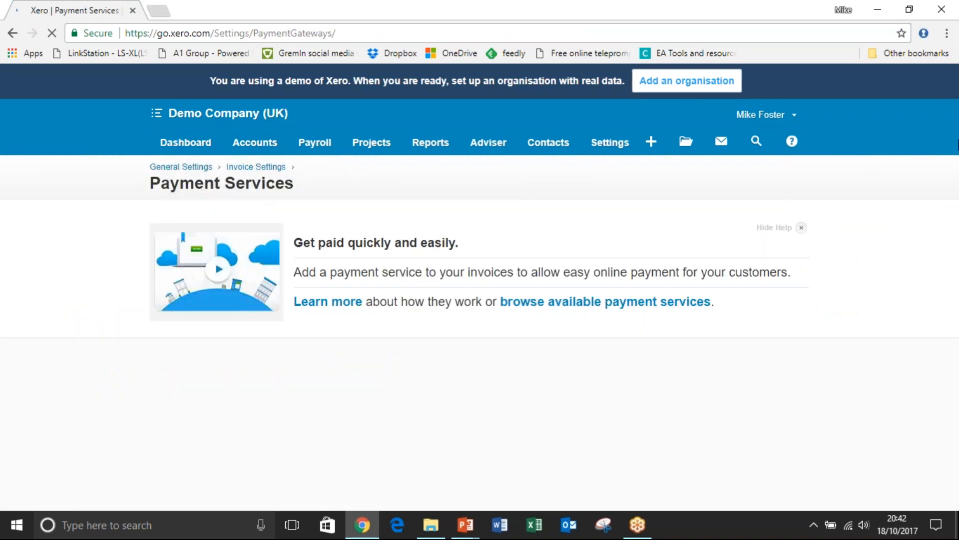
{"action": "scroll", "coordinate": [413, 212], "scroll_direction": "down", "scroll_amount": 3}
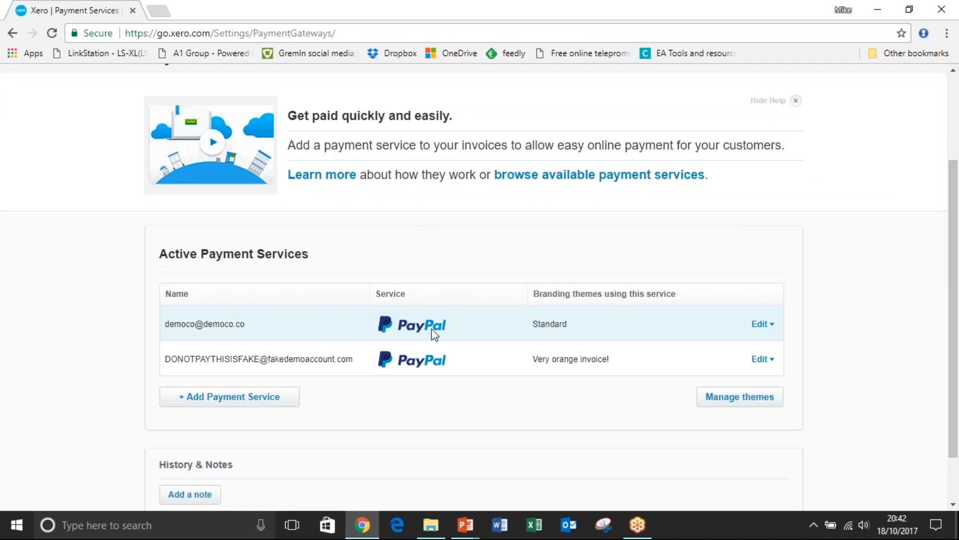
{"action": "left_click", "coordinate": [279, 405]}
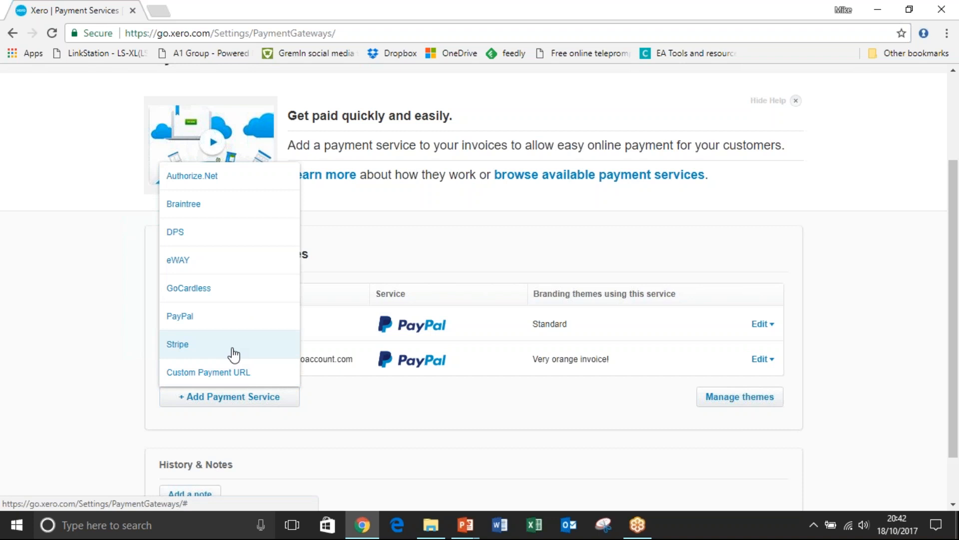
{"action": "left_click", "coordinate": [220, 294]}
{"action": "left_click", "coordinate": [12, 32]}
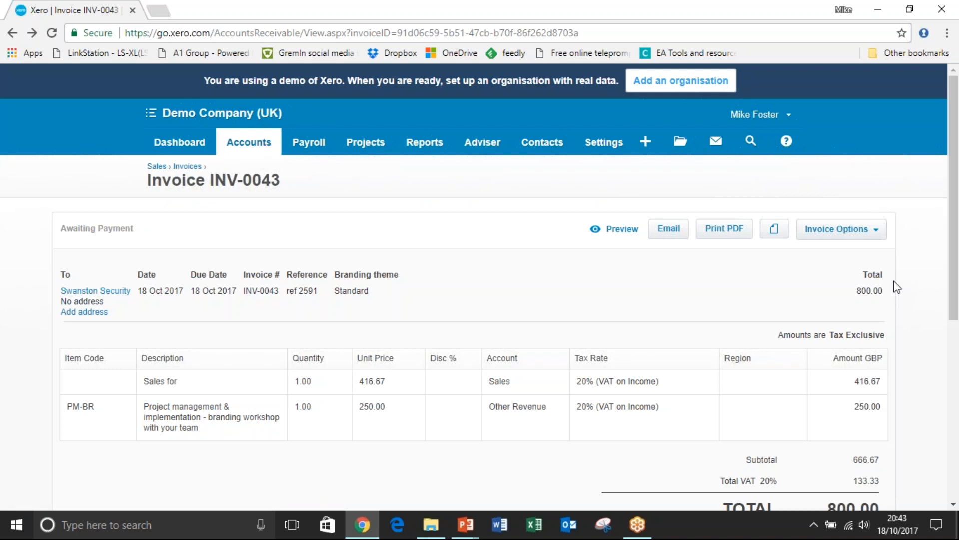
Look at the repeating invoice settings for the approved invoice, and return to the invoice without saving.
{"action": "left_click", "coordinate": [877, 236]}
{"action": "left_click_drag", "start_coordinate": [956, 197], "coordinate": [958, 242]}
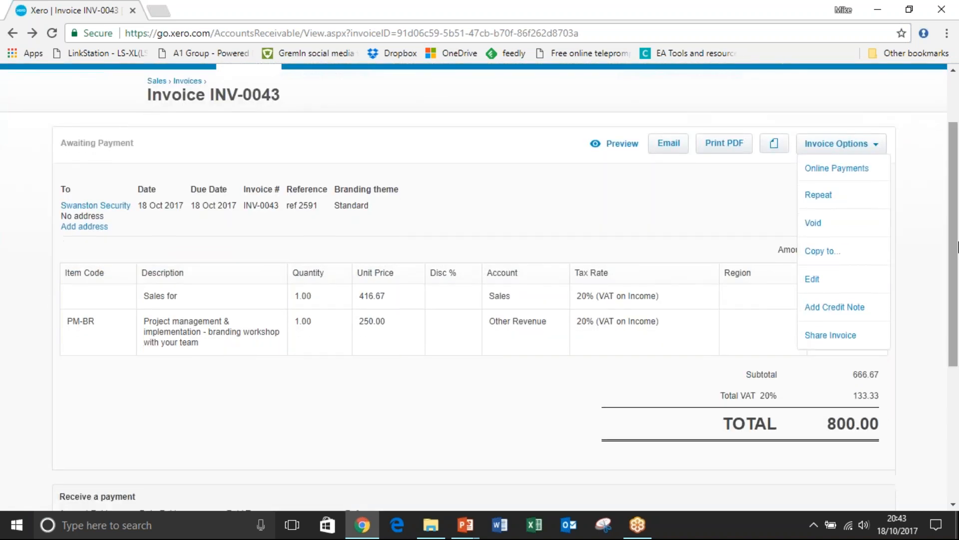
{"action": "left_click", "coordinate": [836, 196]}
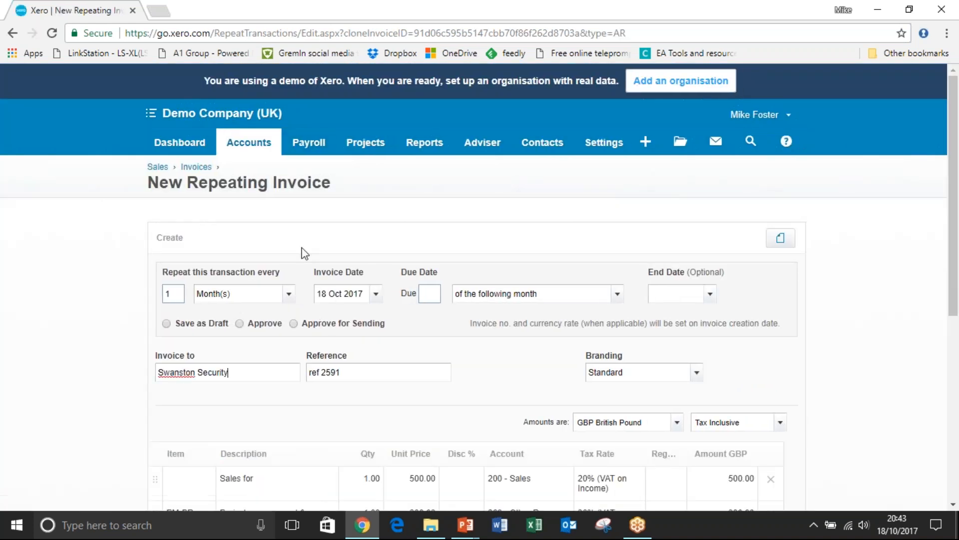
{"action": "left_click", "coordinate": [21, 33]}
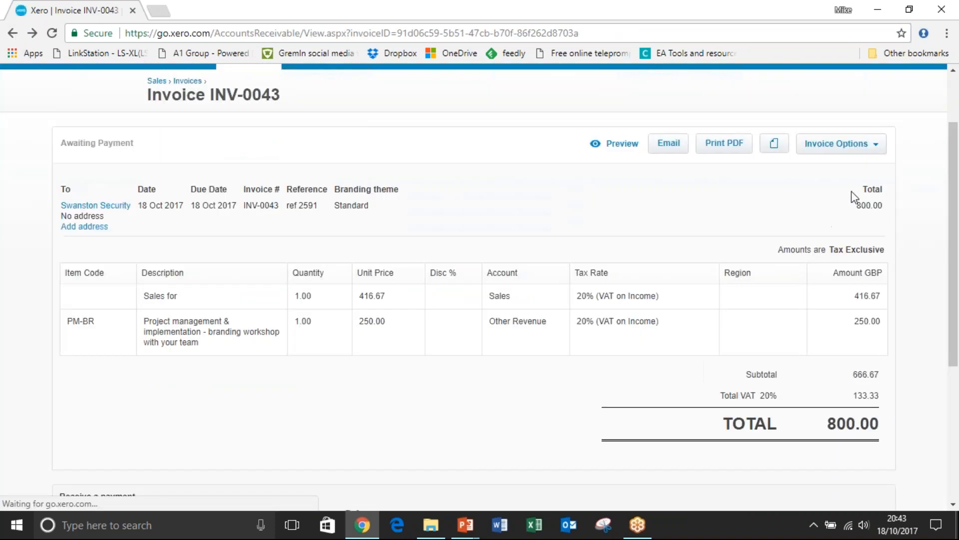
Copy the approved invoice to a new invoice for Swanston Security.
{"action": "left_click", "coordinate": [869, 146]}
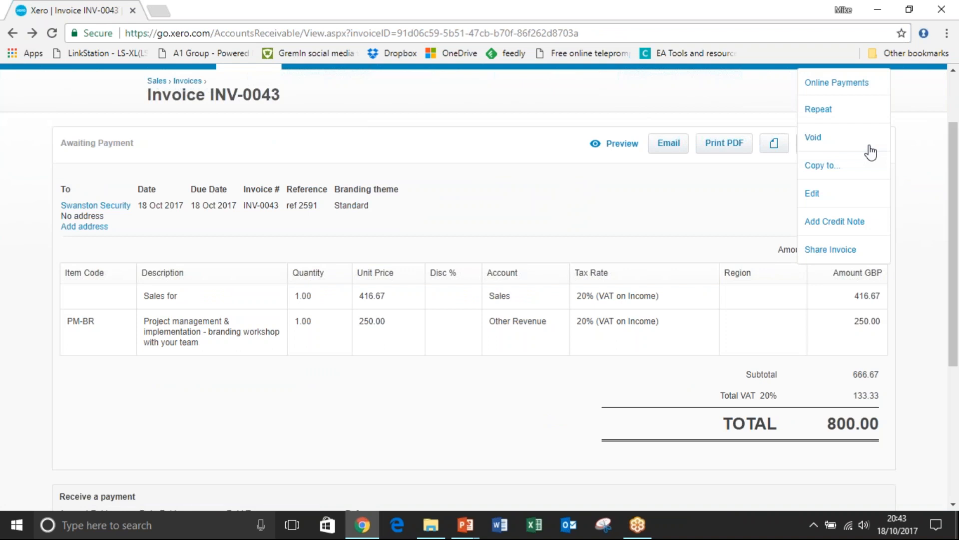
{"action": "left_click", "coordinate": [833, 167]}
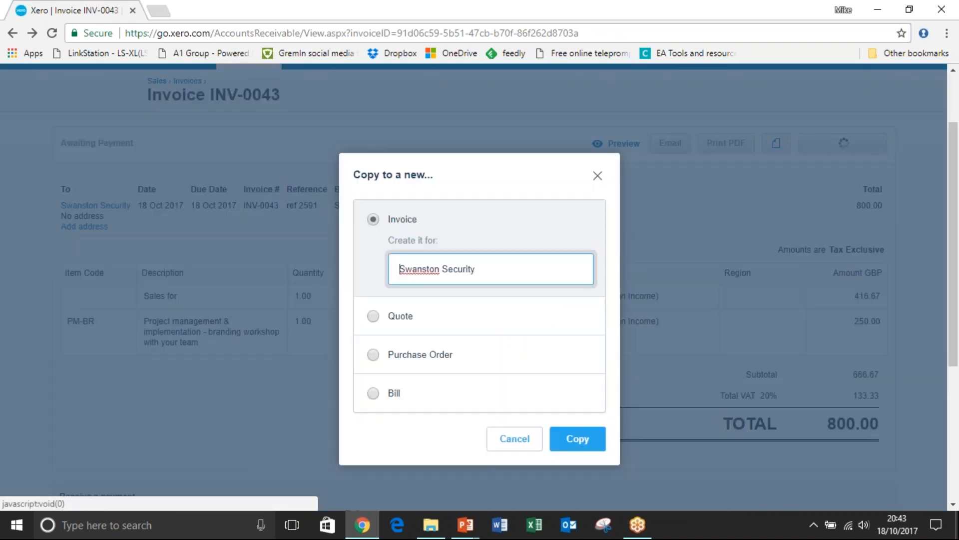
{"action": "left_click", "coordinate": [573, 438]}
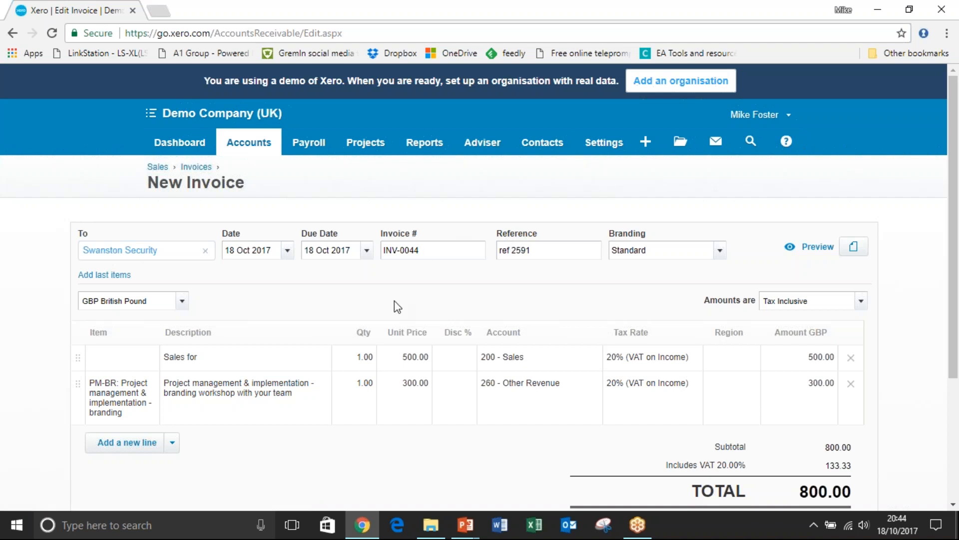
Set the unit price of the project management line to 450 and approve the copied invoice.
{"action": "left_click", "coordinate": [430, 384]}
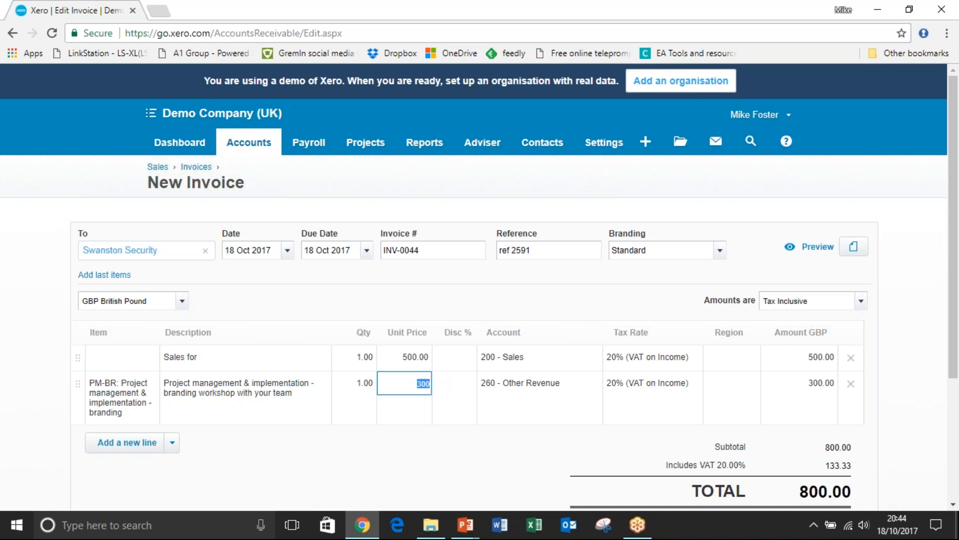
{"action": "type", "text": "450"}
{"action": "key", "text": "Tab"}
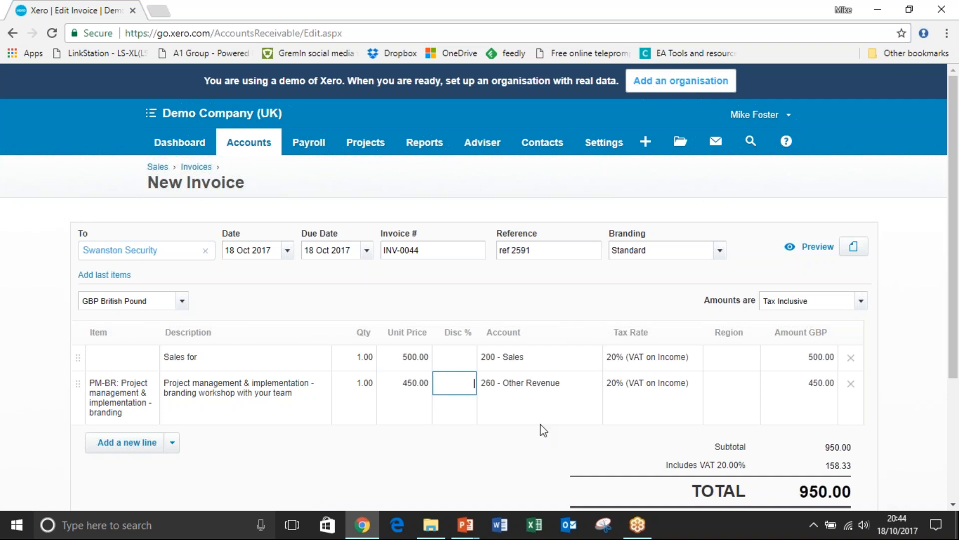
{"action": "left_click_drag", "start_coordinate": [955, 318], "coordinate": [956, 394]}
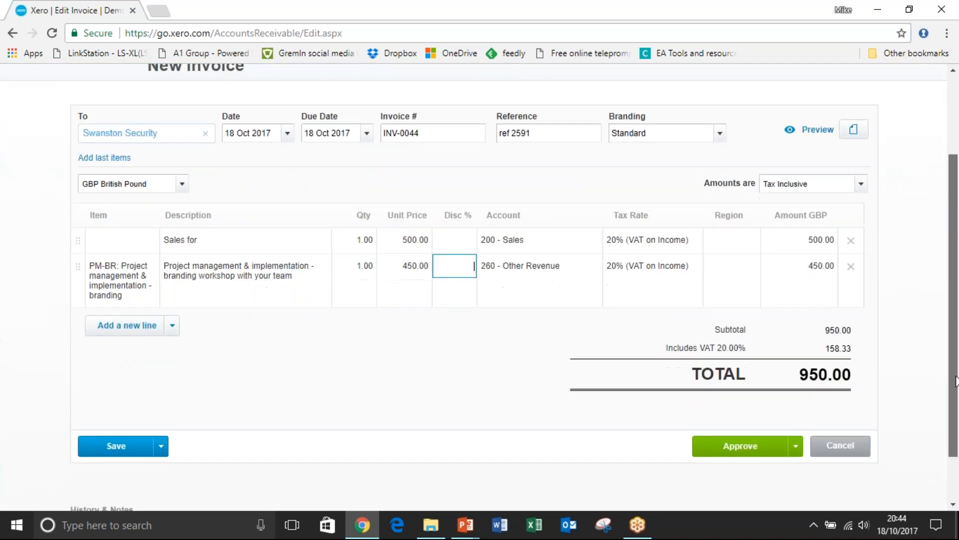
{"action": "left_click", "coordinate": [739, 445]}
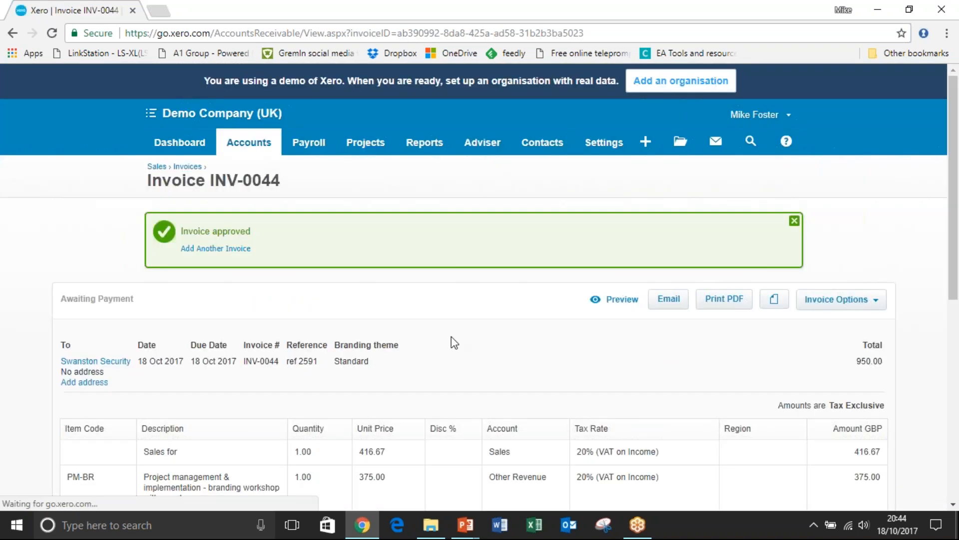
Open Swanston Security's outstanding statement from the sales overview.
{"action": "mouse_move", "coordinate": [258, 147]}
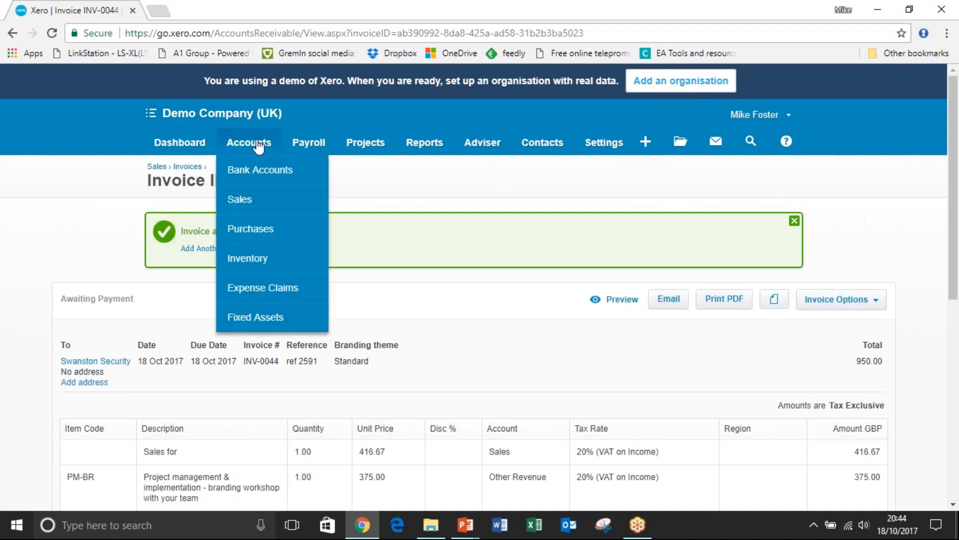
{"action": "left_click", "coordinate": [252, 201]}
{"action": "left_click_drag", "start_coordinate": [955, 166], "coordinate": [956, 333]}
{"action": "left_click", "coordinate": [684, 184]}
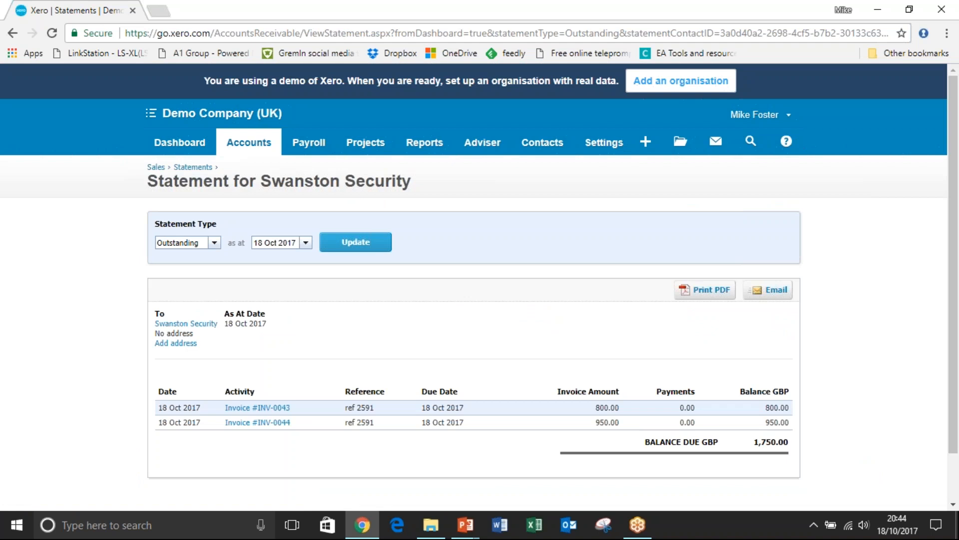
Open invoice INV-0043 from the statement and look at its available invoice options, lines and total.
{"action": "left_click", "coordinate": [270, 423]}
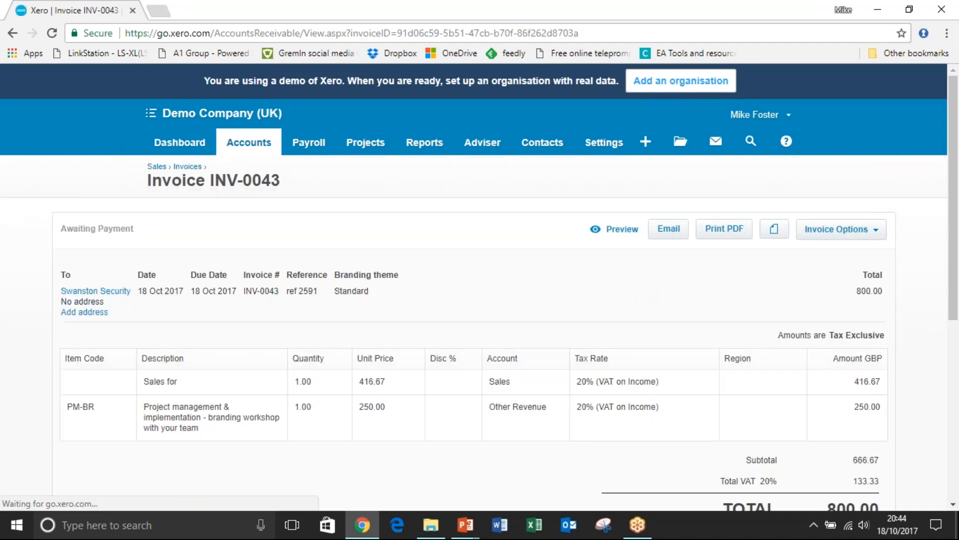
{"action": "left_click", "coordinate": [881, 235]}
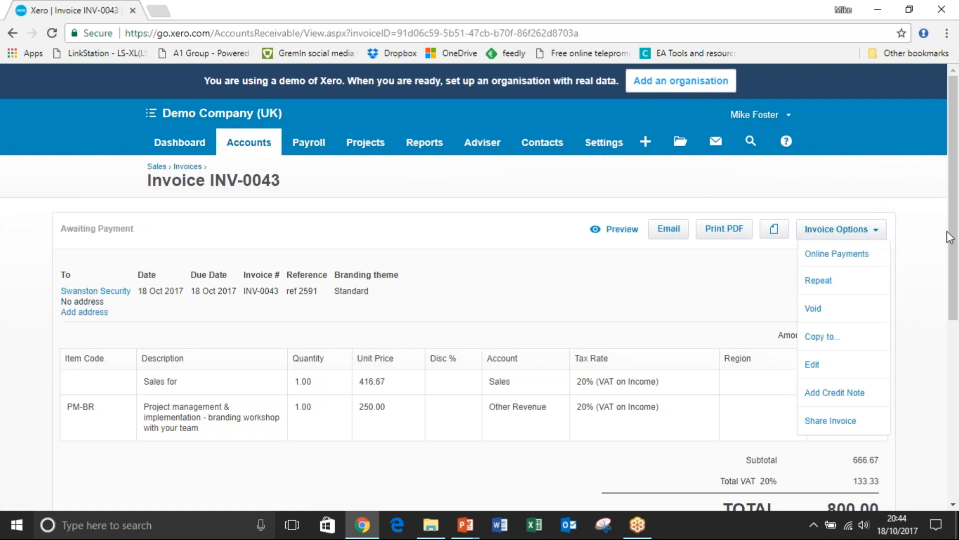
{"action": "scroll", "coordinate": [882, 289], "scroll_direction": "down", "scroll_amount": 1}
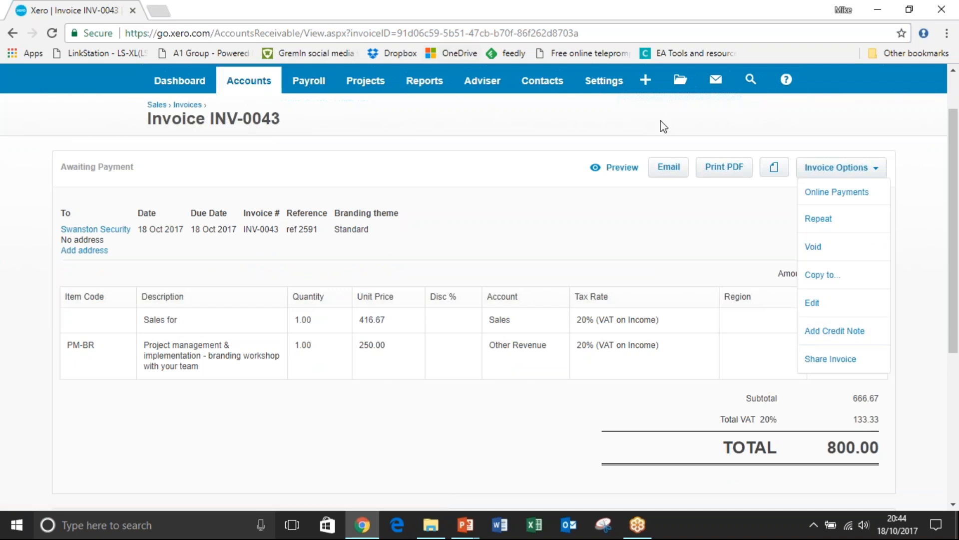
Start a new bill and put the GB6-White golf balls 6-pack item on its first line.
{"action": "left_click", "coordinate": [646, 79]}
{"action": "left_click", "coordinate": [552, 166]}
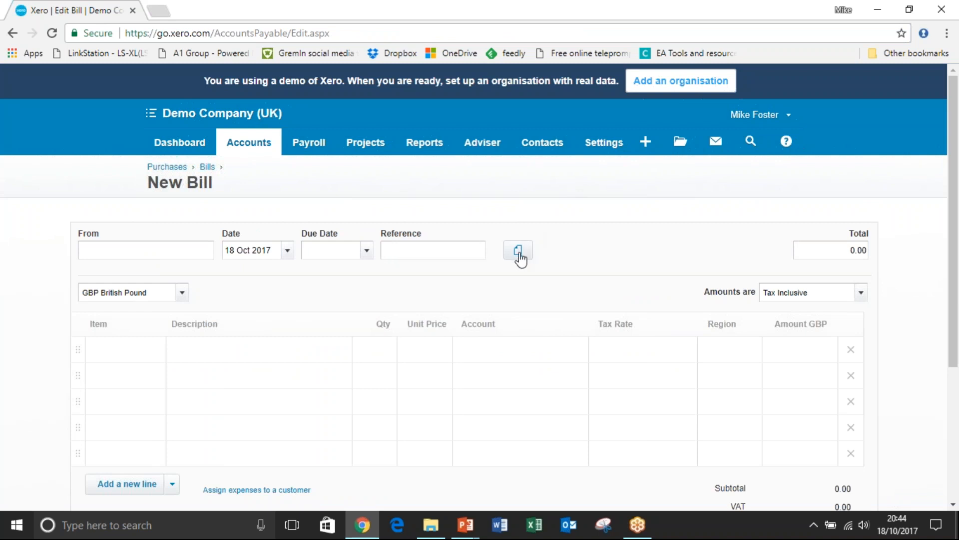
{"action": "left_click", "coordinate": [267, 363]}
{"action": "left_click", "coordinate": [150, 352]}
{"action": "left_click", "coordinate": [154, 355]}
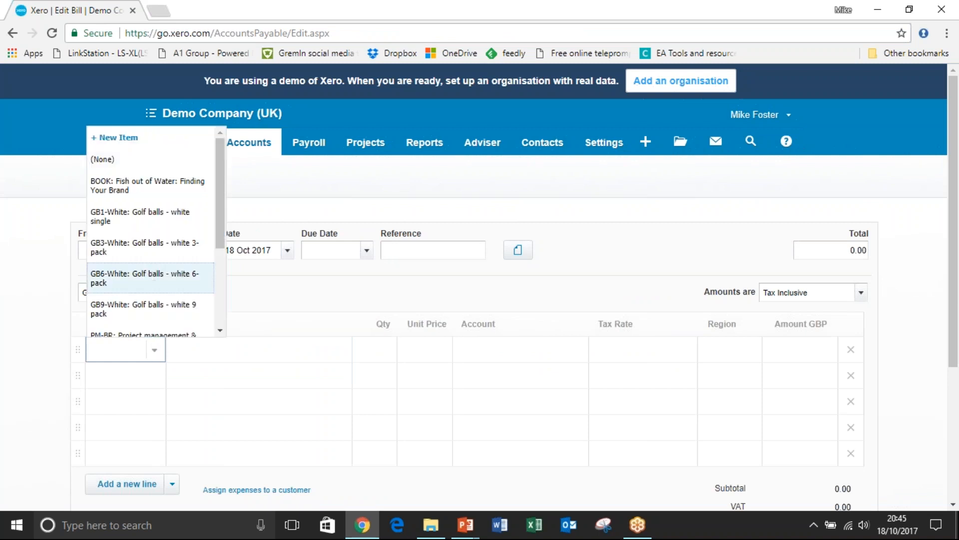
{"action": "left_click", "coordinate": [152, 274]}
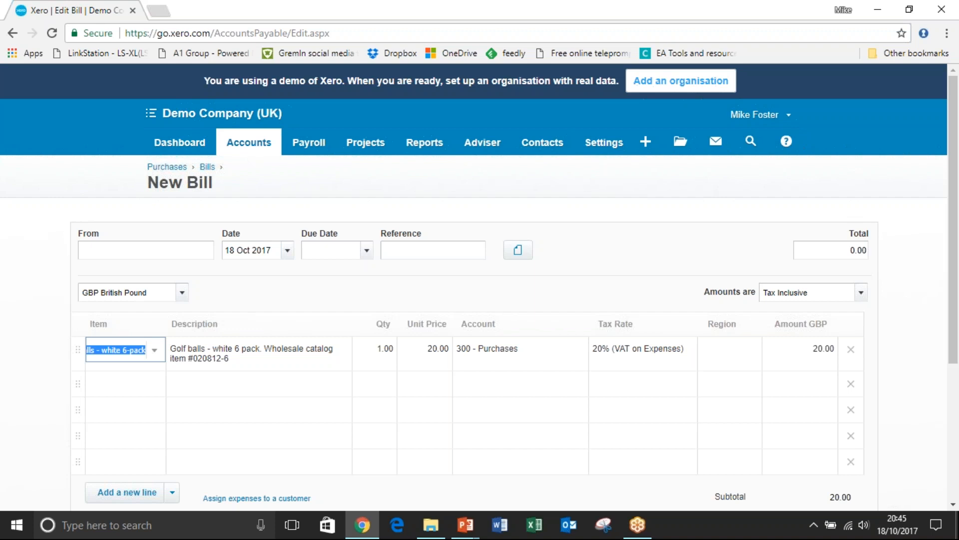
Leave the bill unsaved, start a new quote from the sales overview and look over its blank form.
{"action": "left_click", "coordinate": [246, 149]}
{"action": "left_click", "coordinate": [253, 200]}
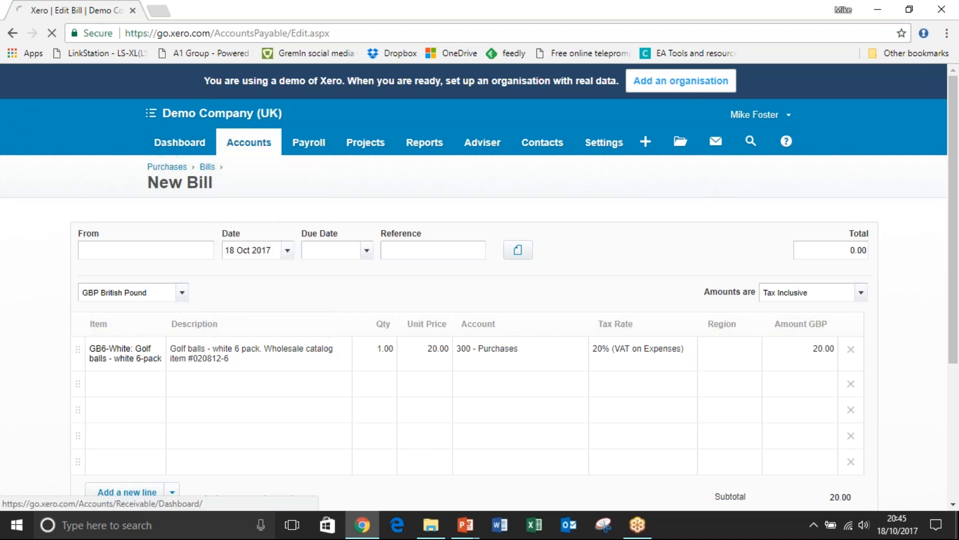
{"action": "left_click", "coordinate": [195, 365]}
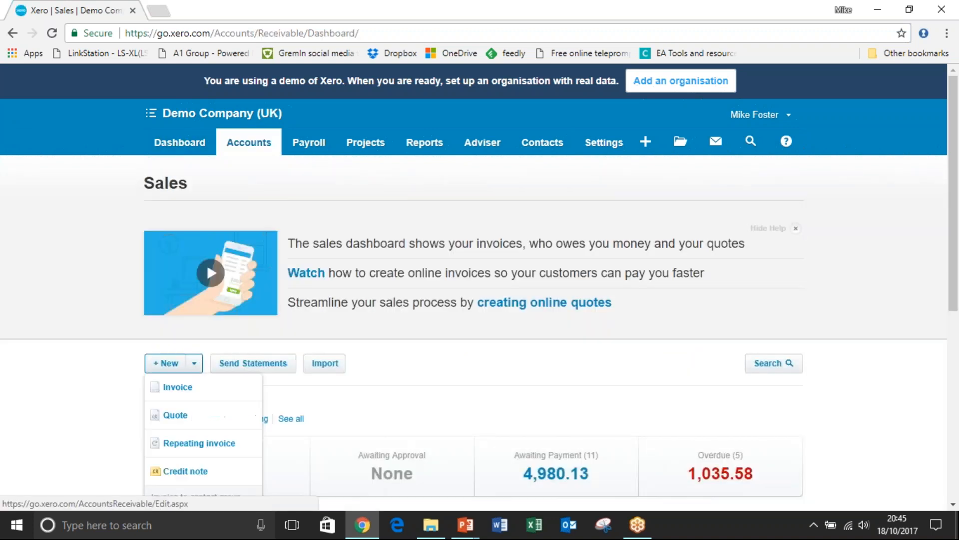
{"action": "left_click", "coordinate": [179, 413]}
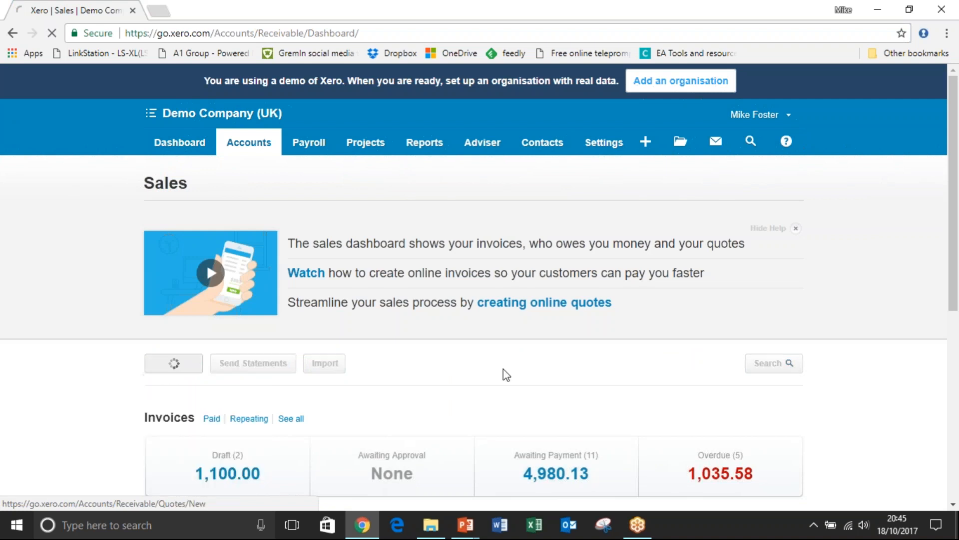
{"action": "left_click_drag", "start_coordinate": [956, 154], "coordinate": [956, 201]}
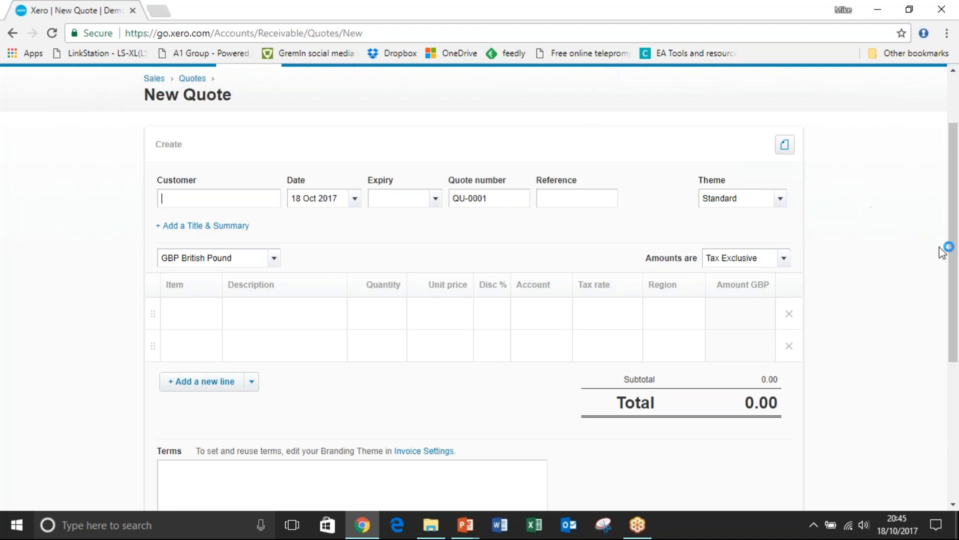
{"action": "left_click_drag", "start_coordinate": [954, 258], "coordinate": [957, 207]}
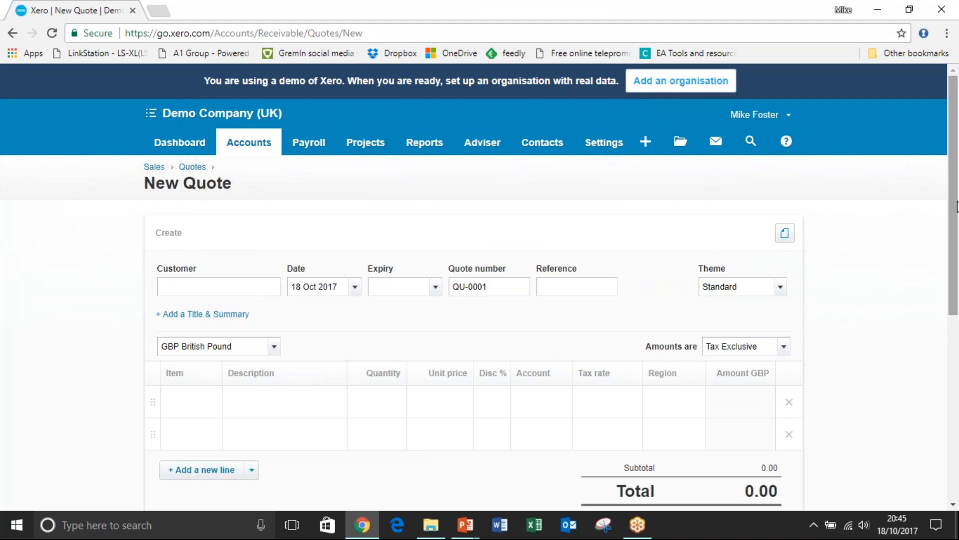
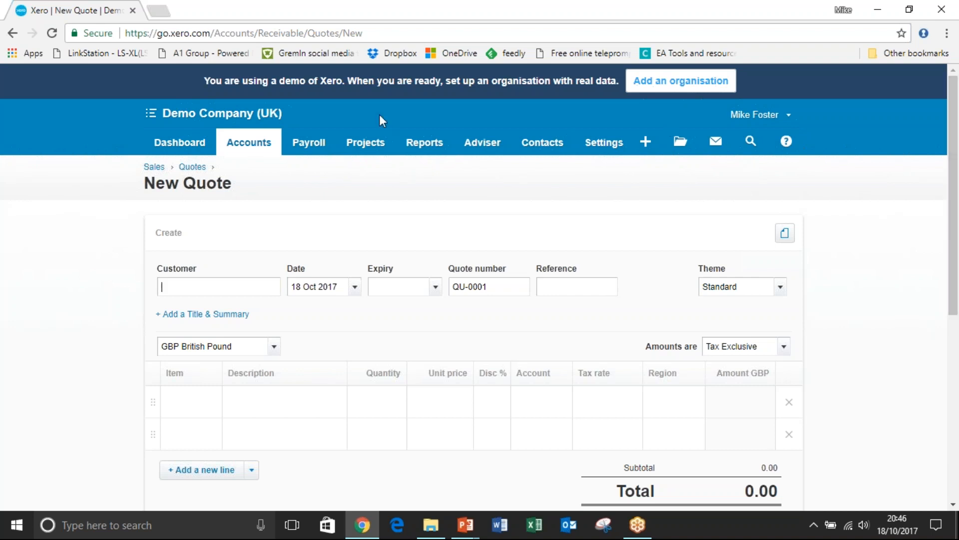
Leave the blank quote unsaved, go to the dashboard and look over its account watchlist.
{"action": "left_click", "coordinate": [180, 143]}
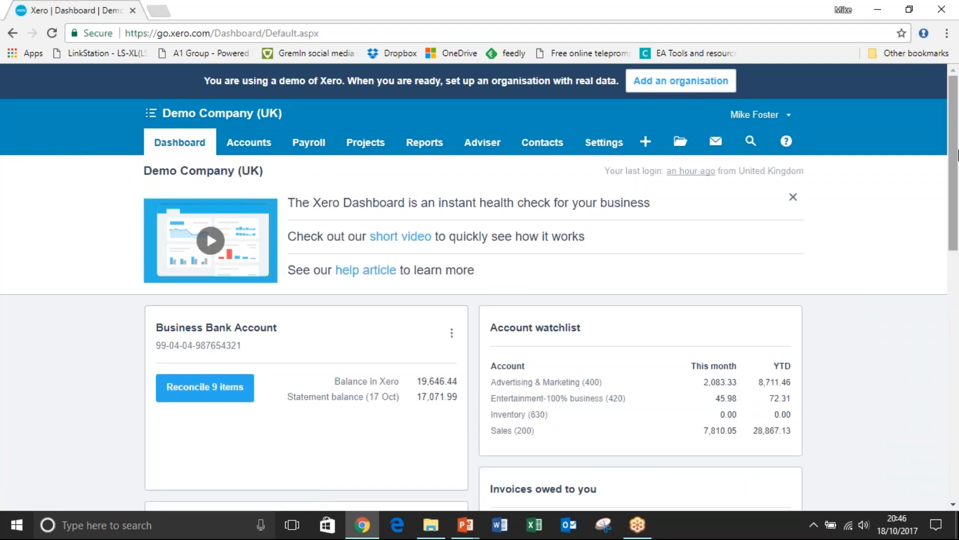
{"action": "left_click_drag", "start_coordinate": [956, 114], "coordinate": [957, 162]}
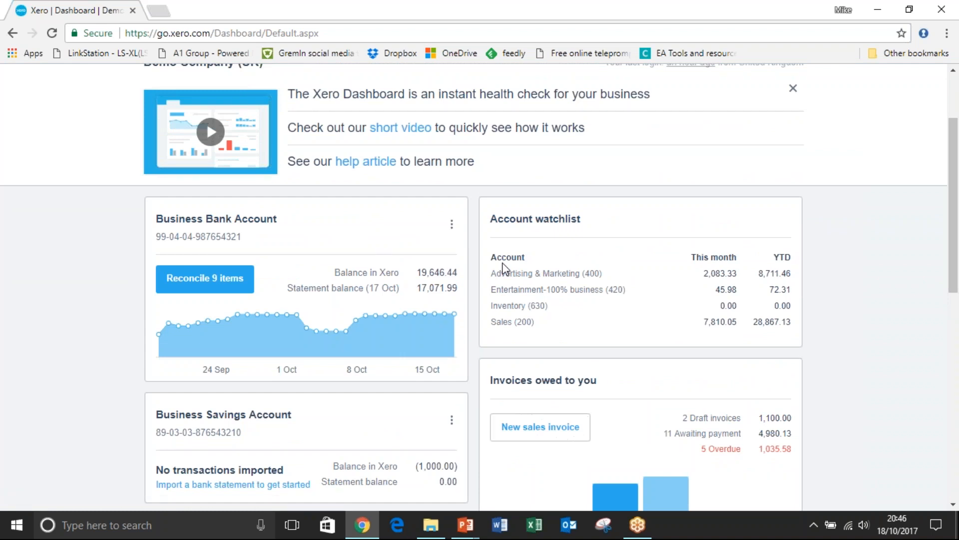
{"action": "left_click_drag", "start_coordinate": [956, 164], "coordinate": [958, 185]}
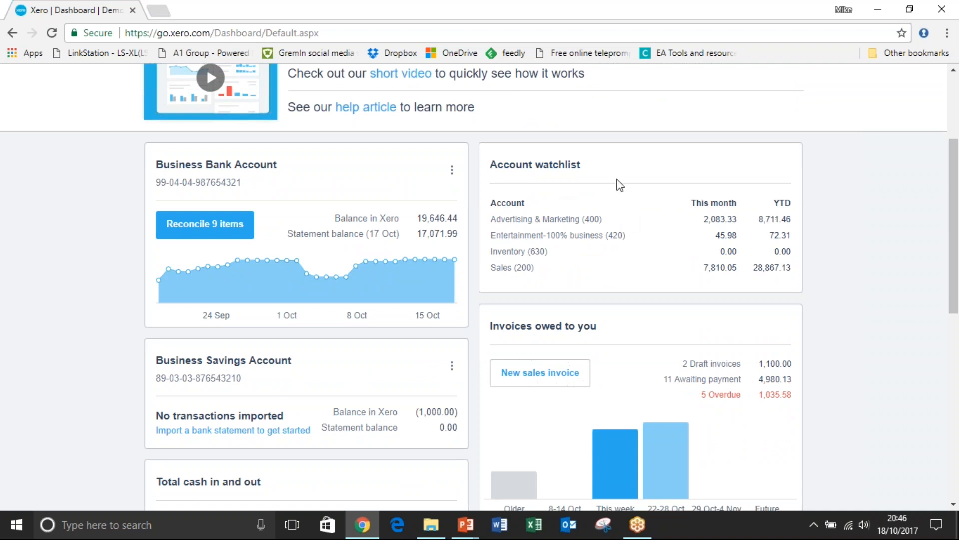
Set the Cleaning account (408) in the chart of accounts to show on the dashboard watchlist and save it.
{"action": "left_click_drag", "start_coordinate": [955, 259], "coordinate": [698, 178]}
{"action": "left_click", "coordinate": [605, 130]}
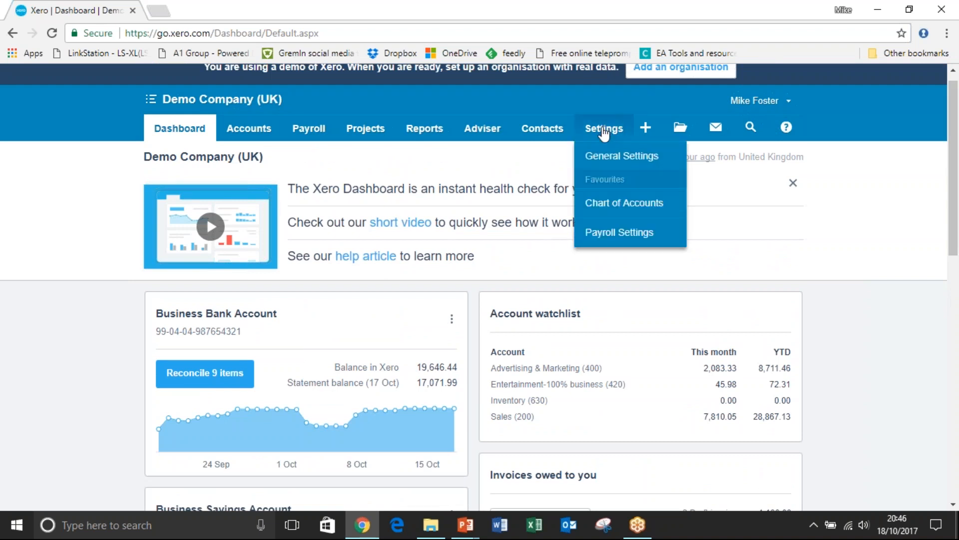
{"action": "left_click", "coordinate": [599, 205]}
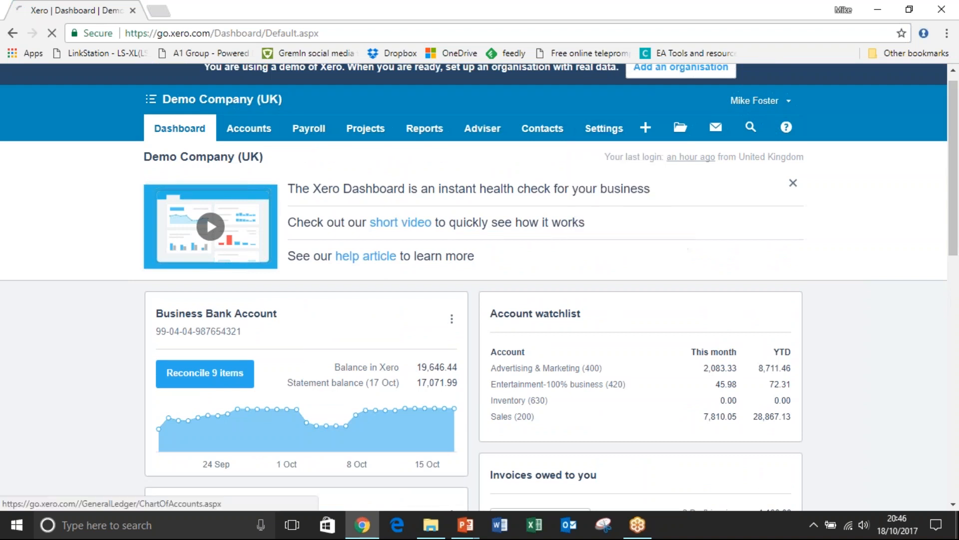
{"action": "scroll", "coordinate": [945, 158], "scroll_direction": "down", "scroll_amount": 8}
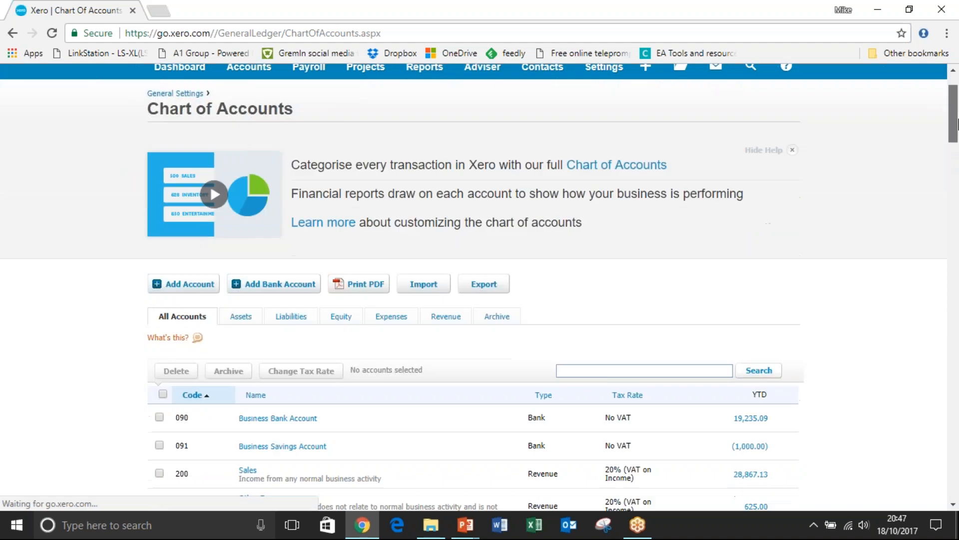
{"action": "scroll", "coordinate": [955, 162], "scroll_direction": "down", "scroll_amount": 3}
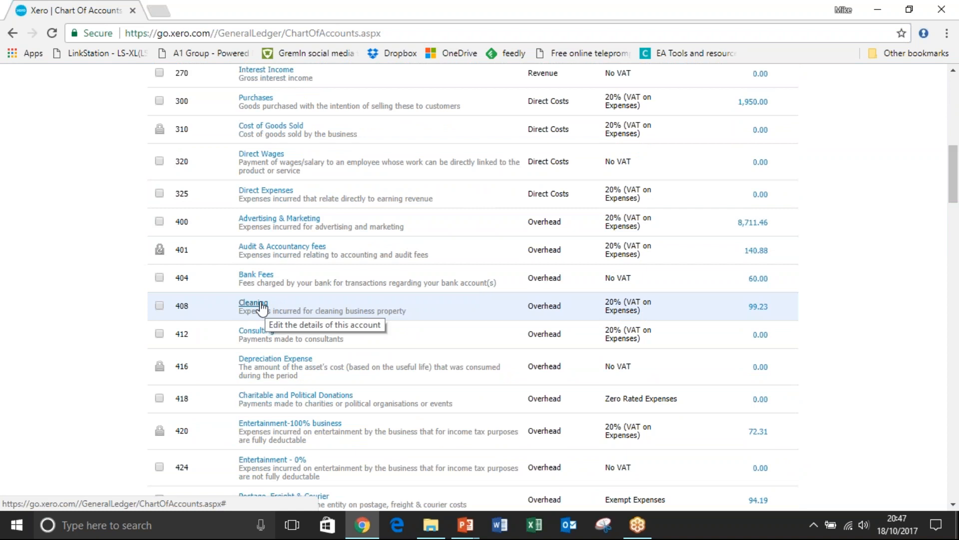
{"action": "left_click", "coordinate": [262, 304]}
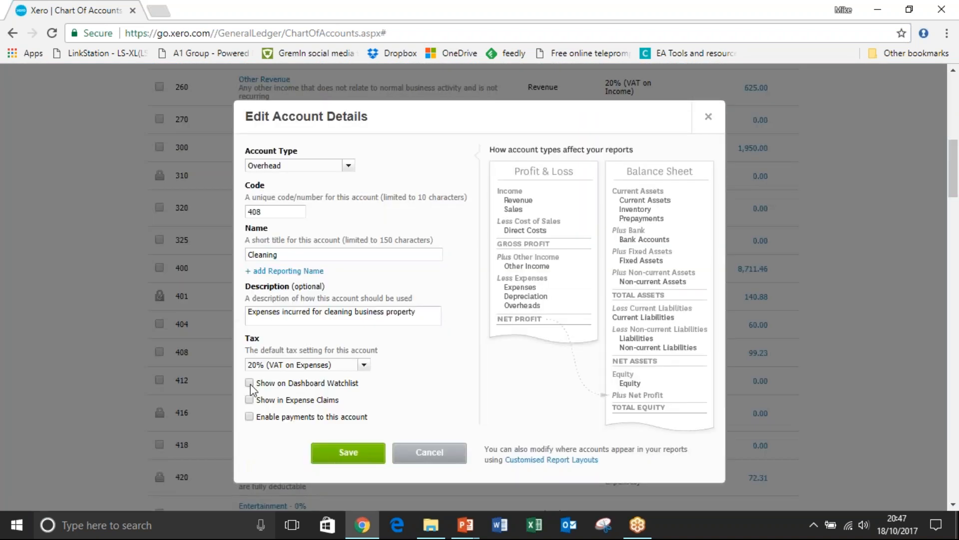
{"action": "left_click", "coordinate": [250, 383]}
{"action": "left_click", "coordinate": [338, 449]}
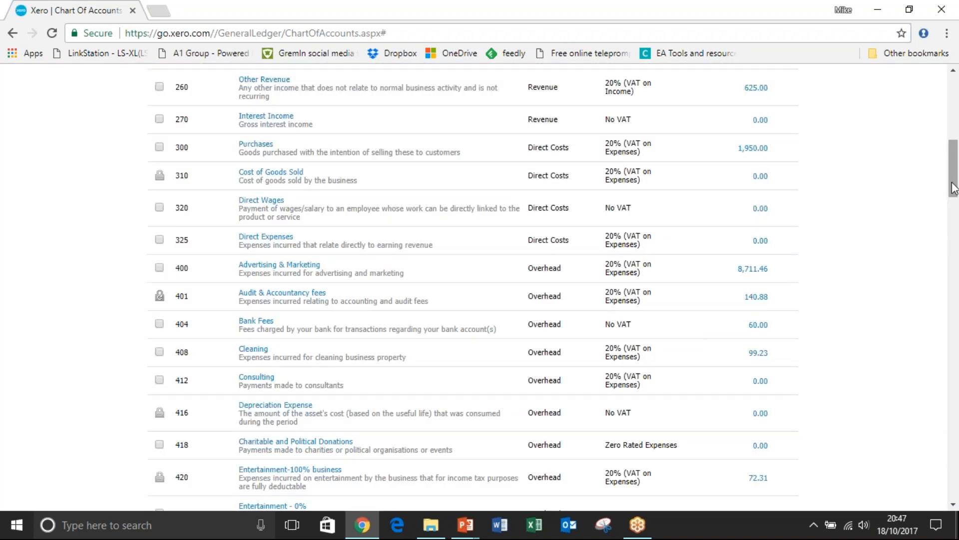
Return to the dashboard from the chart of accounts and check the Cleaning entry in the account watchlist.
{"action": "left_click_drag", "start_coordinate": [953, 189], "coordinate": [953, 152]}
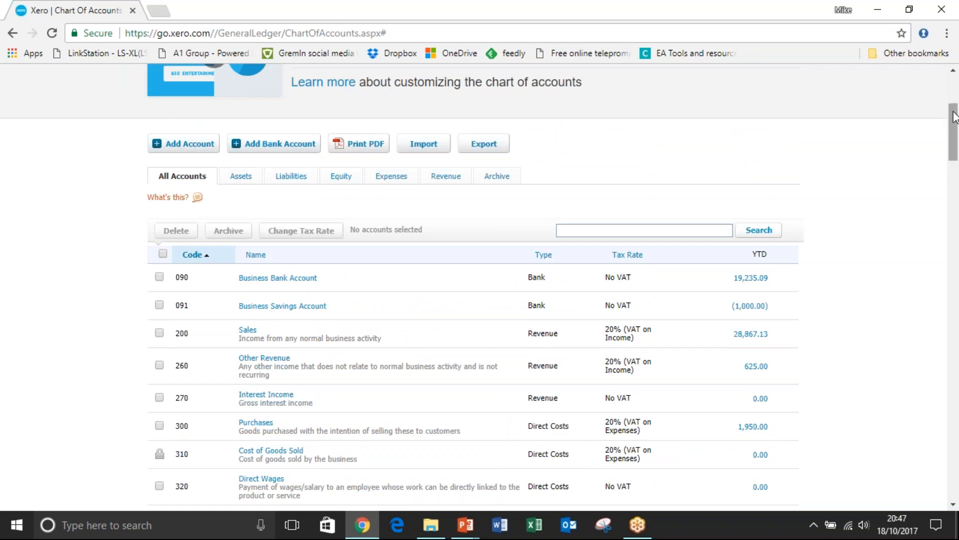
{"action": "scroll", "coordinate": [955, 100], "scroll_direction": "up", "scroll_amount": 2}
{"action": "scroll", "coordinate": [955, 100], "scroll_direction": "up", "scroll_amount": 2}
{"action": "left_click", "coordinate": [202, 124]}
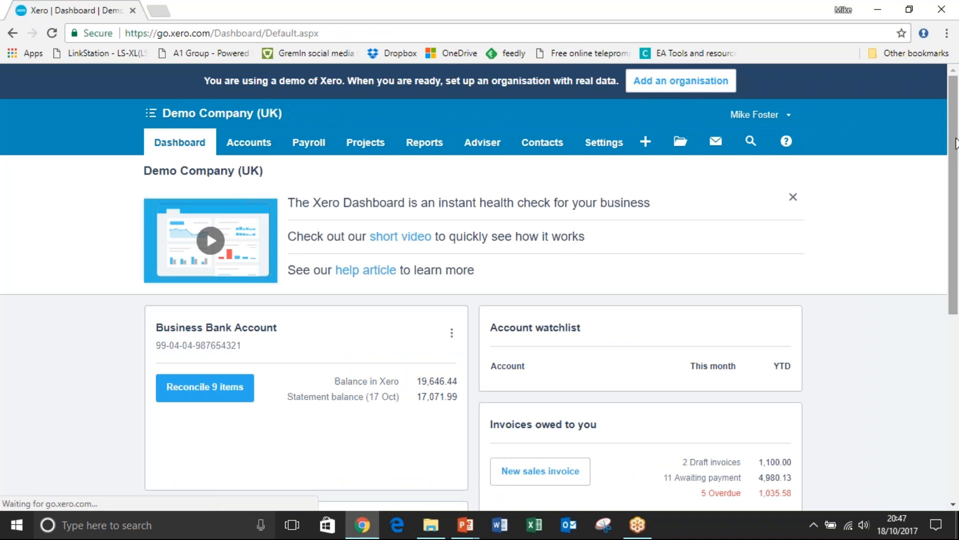
{"action": "left_click_drag", "start_coordinate": [957, 143], "coordinate": [958, 168]}
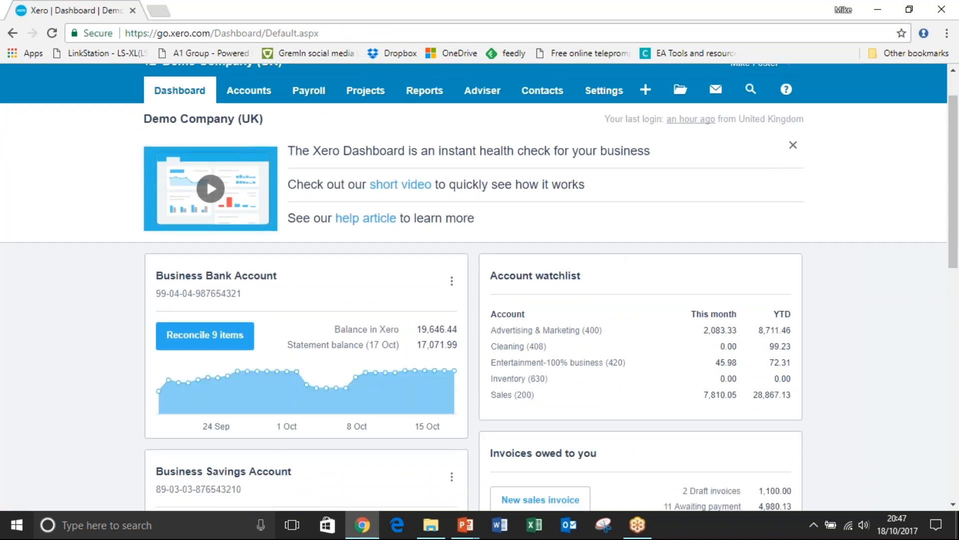
Drill down from Cleaning's year-to-date figure to its August 2017 transactions.
{"action": "left_click", "coordinate": [778, 347]}
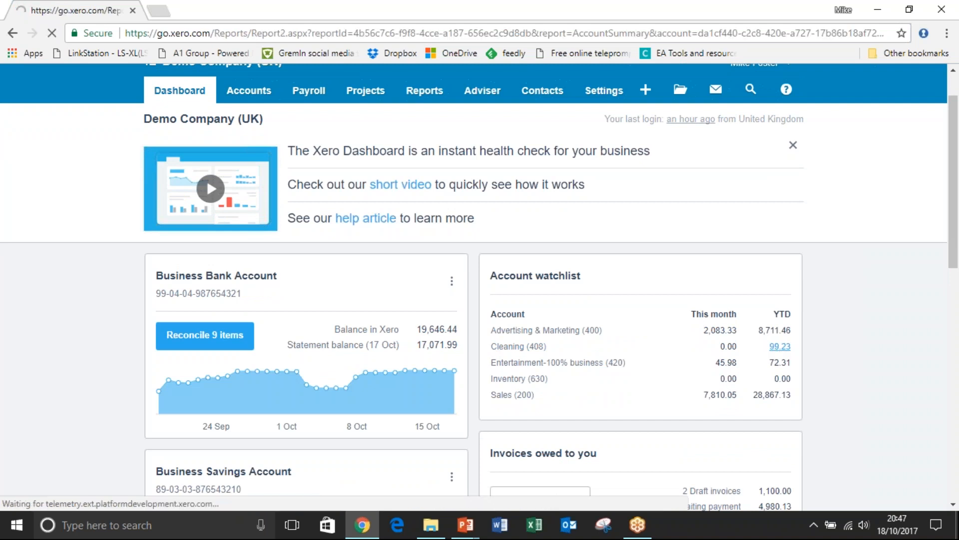
{"action": "scroll", "coordinate": [958, 166], "scroll_direction": "down", "scroll_amount": 2}
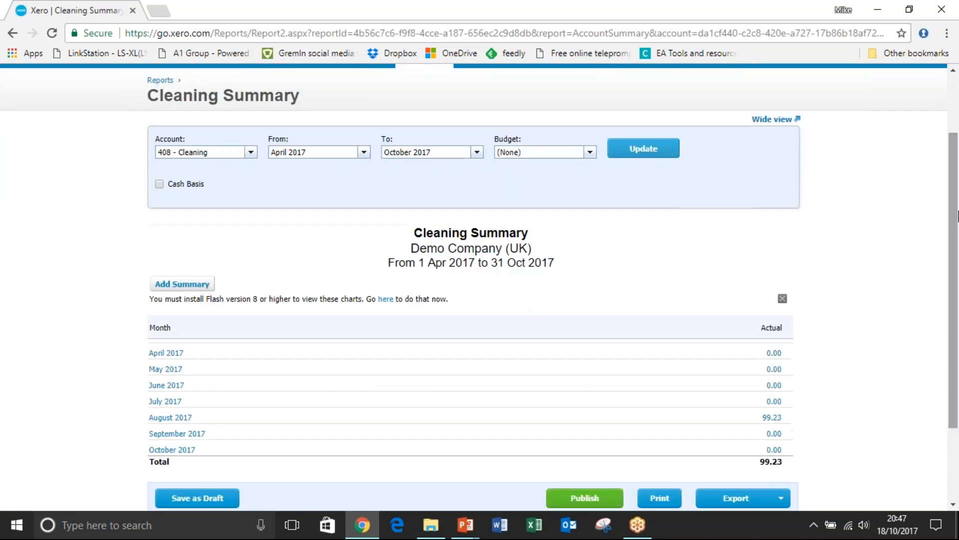
{"action": "left_click", "coordinate": [773, 418]}
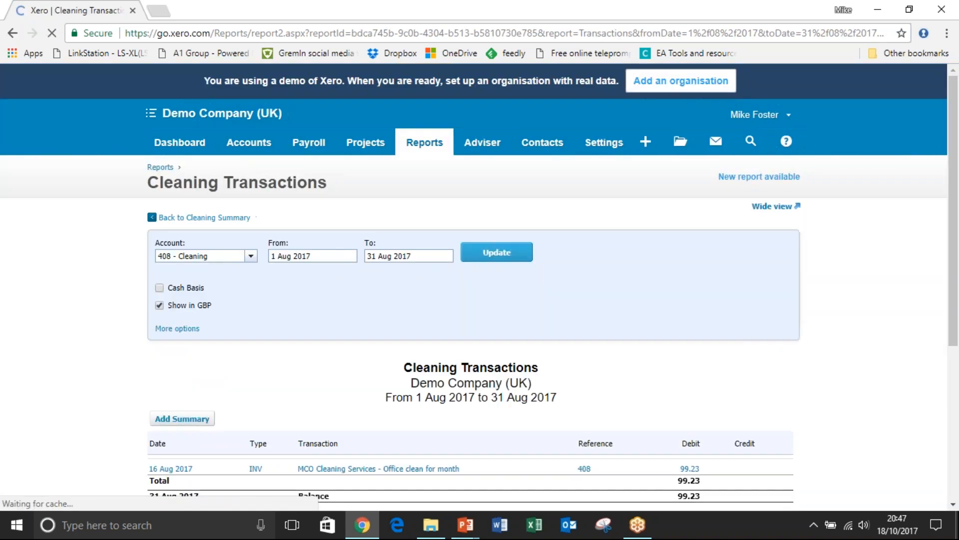
Open the Business Performance report from the full reports list and star Gross Profit % for the dashboard.
{"action": "left_click", "coordinate": [421, 145]}
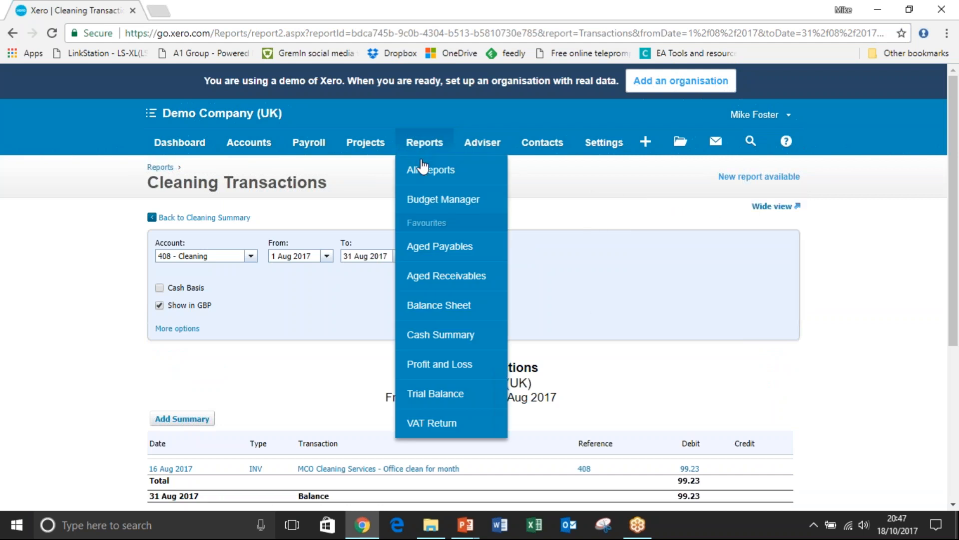
{"action": "left_click", "coordinate": [423, 170]}
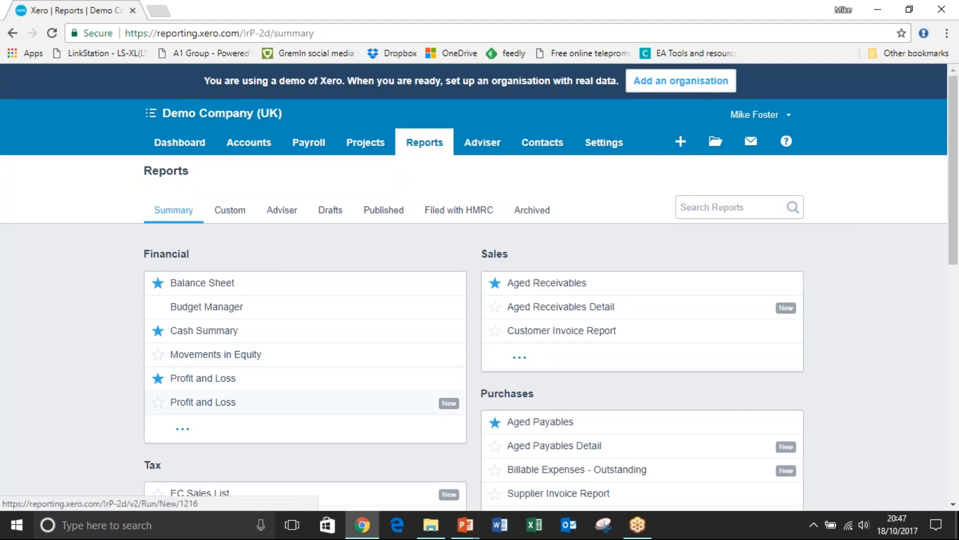
{"action": "left_click", "coordinate": [209, 429]}
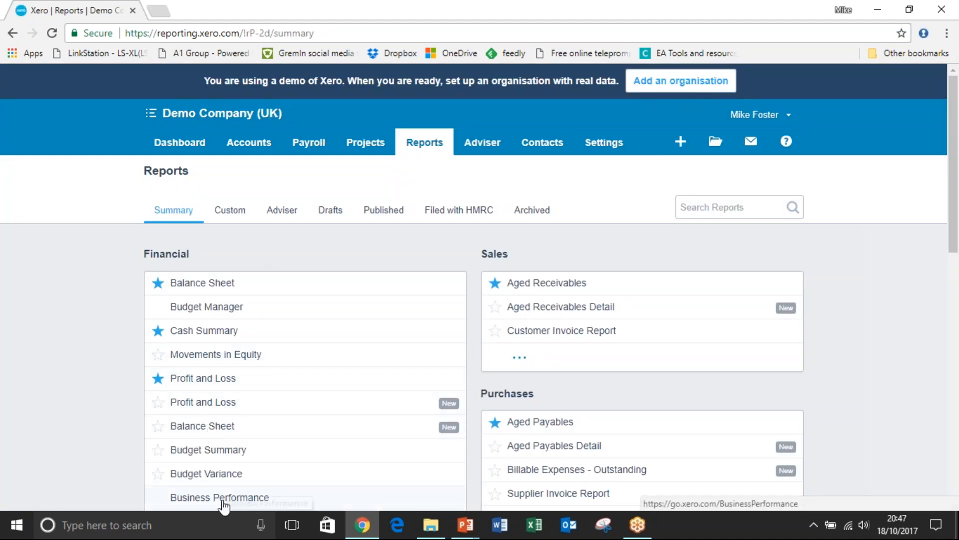
{"action": "left_click", "coordinate": [223, 503]}
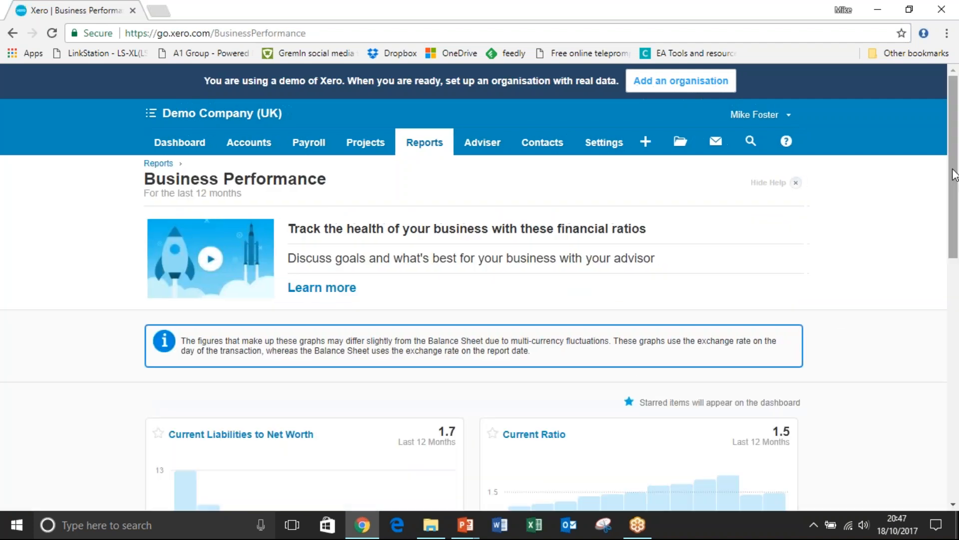
{"action": "left_click_drag", "start_coordinate": [954, 170], "coordinate": [942, 350]}
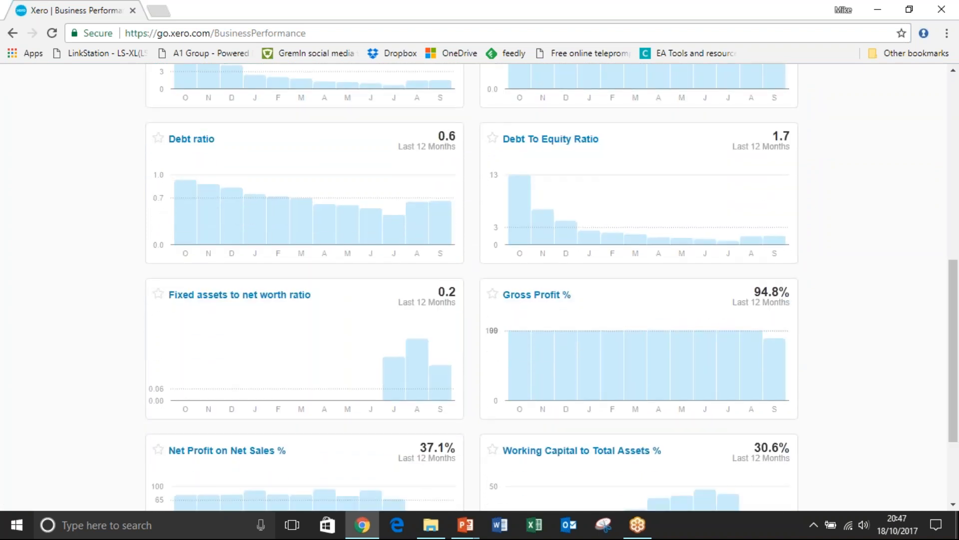
{"action": "left_click", "coordinate": [493, 295]}
Return to the dashboard and look at the Gross Profit % graph under Business performance.
{"action": "left_click_drag", "start_coordinate": [954, 316], "coordinate": [955, 122]}
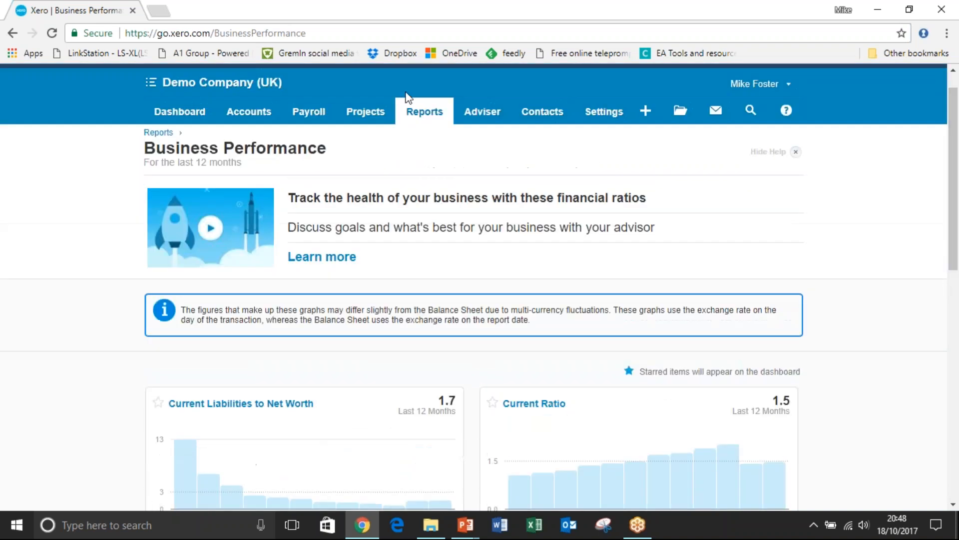
{"action": "left_click", "coordinate": [215, 84]}
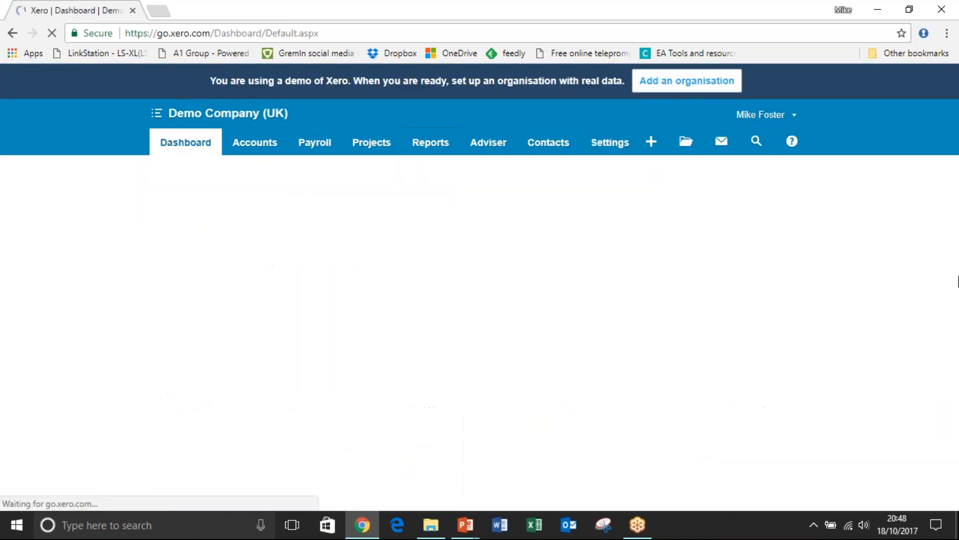
{"action": "scroll", "coordinate": [958, 229], "scroll_direction": "down", "scroll_amount": 2}
{"action": "scroll", "coordinate": [958, 228], "scroll_direction": "down", "scroll_amount": 1}
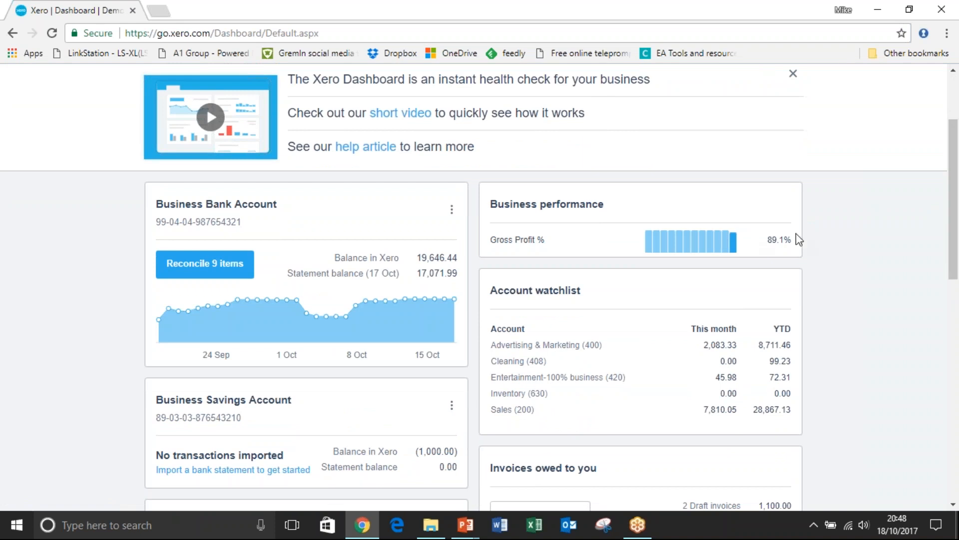
List the sales invoices awaiting payment from the dashboard and open Swanston Security's invoice INV-0044.
{"action": "left_click_drag", "start_coordinate": [952, 190], "coordinate": [956, 318]}
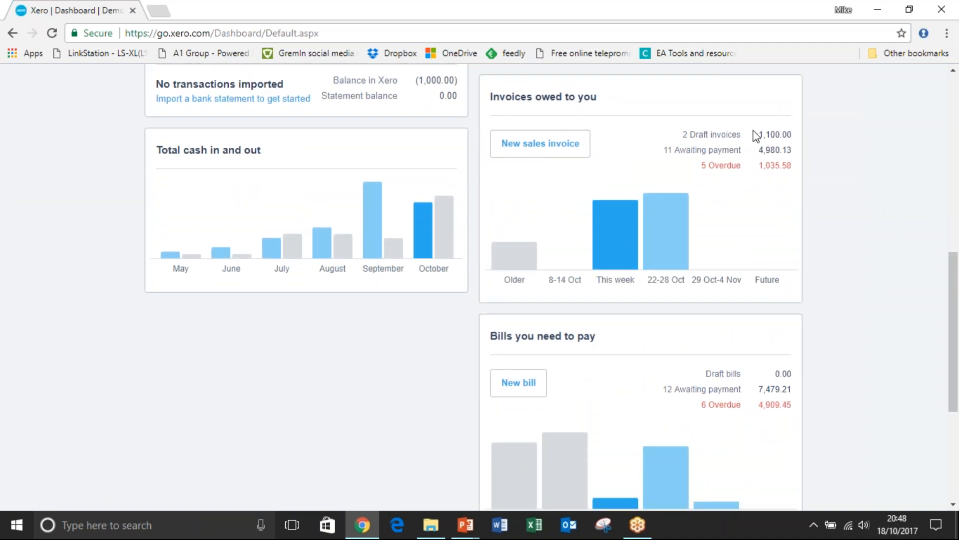
{"action": "left_click", "coordinate": [710, 150]}
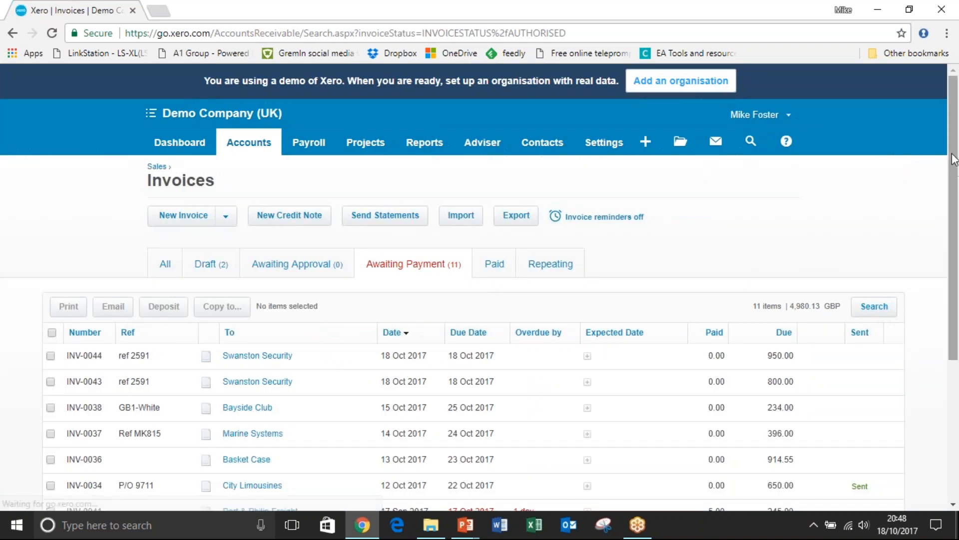
{"action": "scroll", "coordinate": [956, 213], "scroll_direction": "down", "scroll_amount": 2}
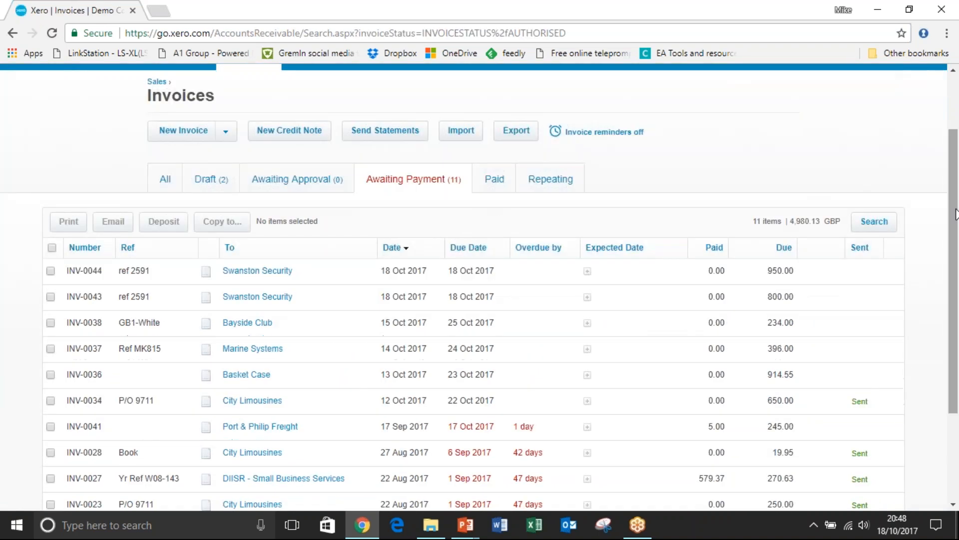
{"action": "left_click", "coordinate": [258, 273]}
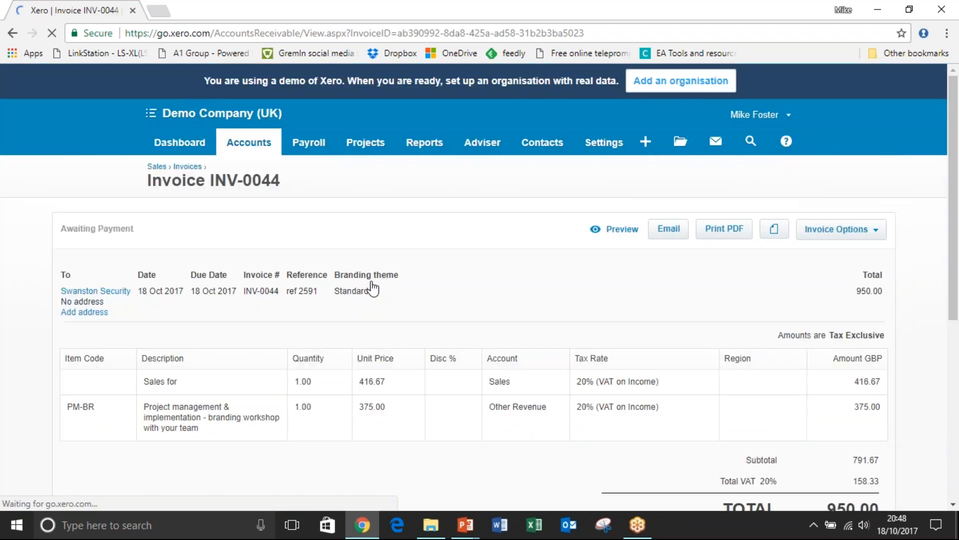
Leave the invoice, return to the dashboard and review its panels down to bills and expense claims.
{"action": "left_click", "coordinate": [12, 33]}
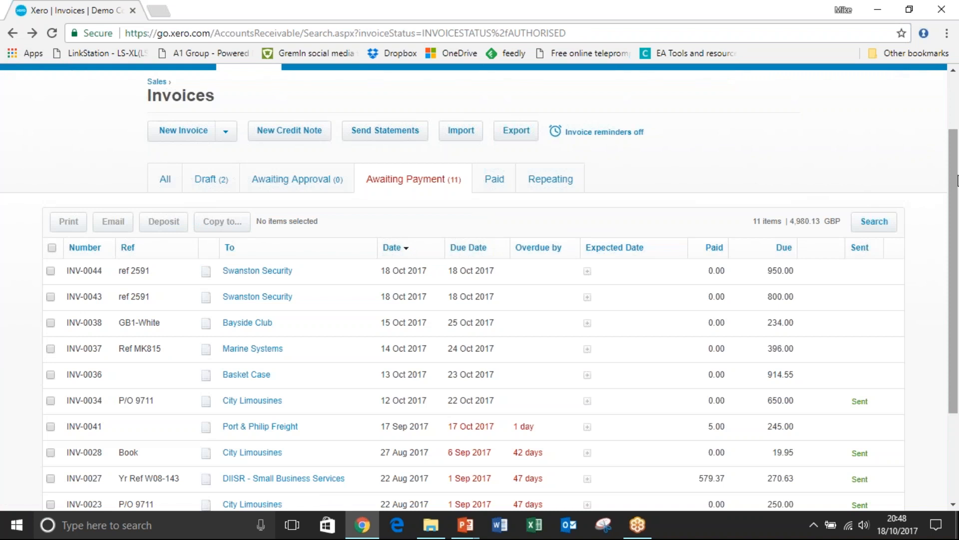
{"action": "left_click_drag", "start_coordinate": [958, 185], "coordinate": [955, 111]}
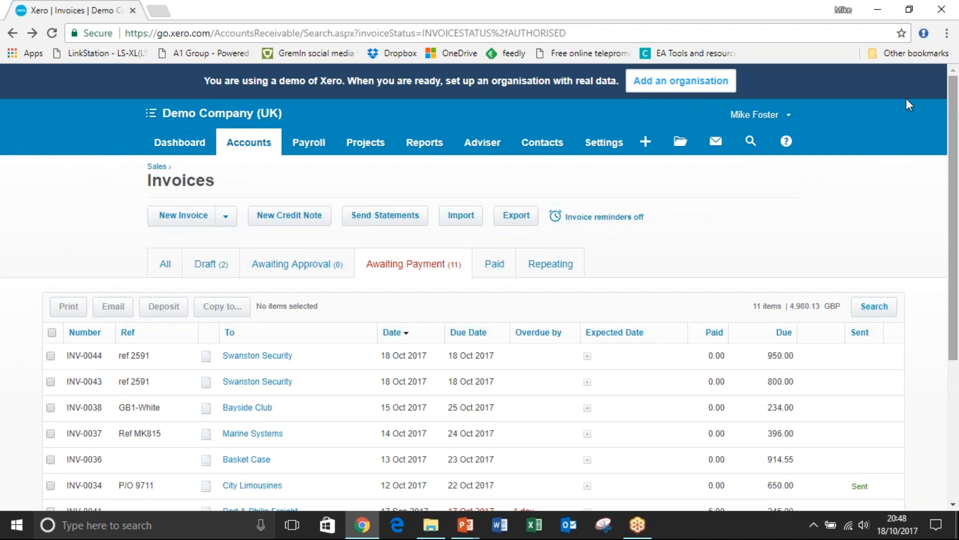
{"action": "left_click", "coordinate": [193, 145]}
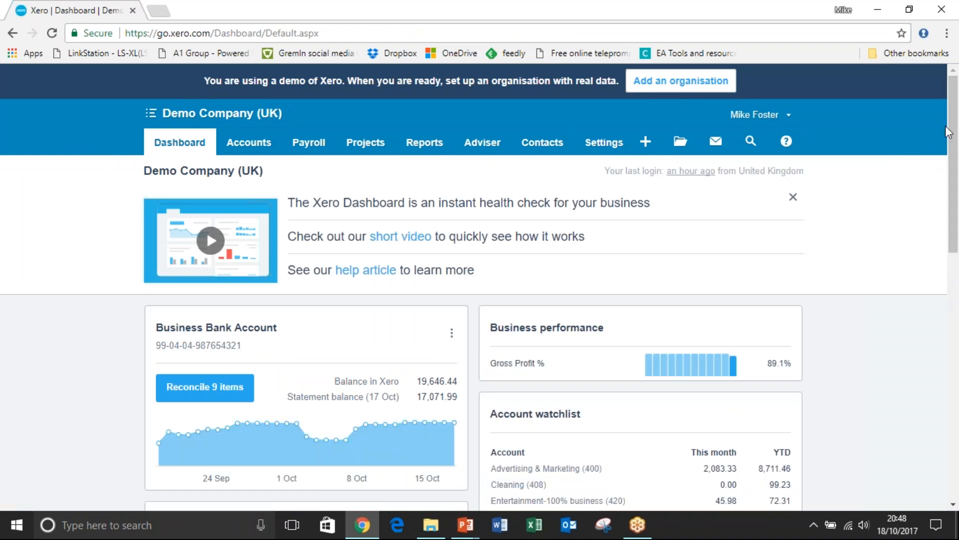
{"action": "left_click_drag", "start_coordinate": [948, 151], "coordinate": [952, 225]}
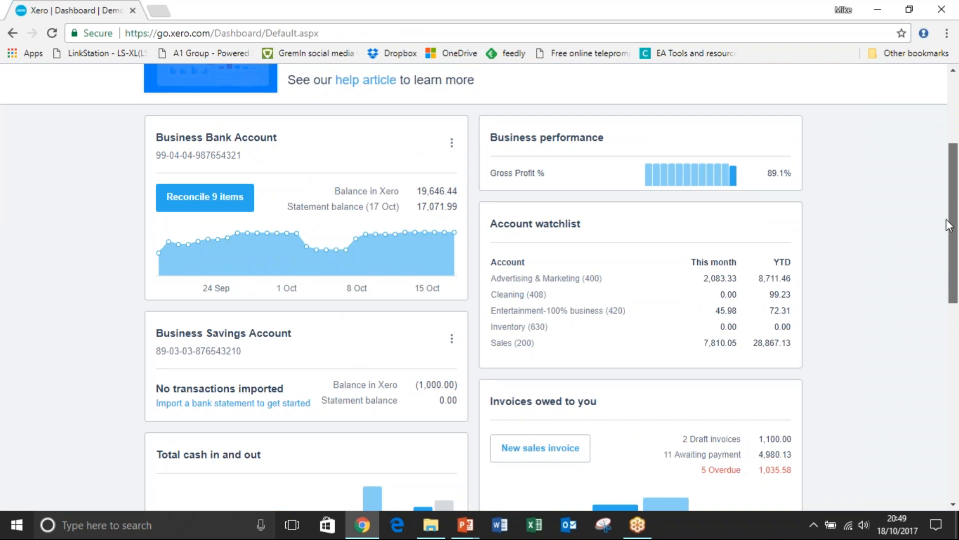
{"action": "left_click_drag", "start_coordinate": [948, 223], "coordinate": [952, 423]}
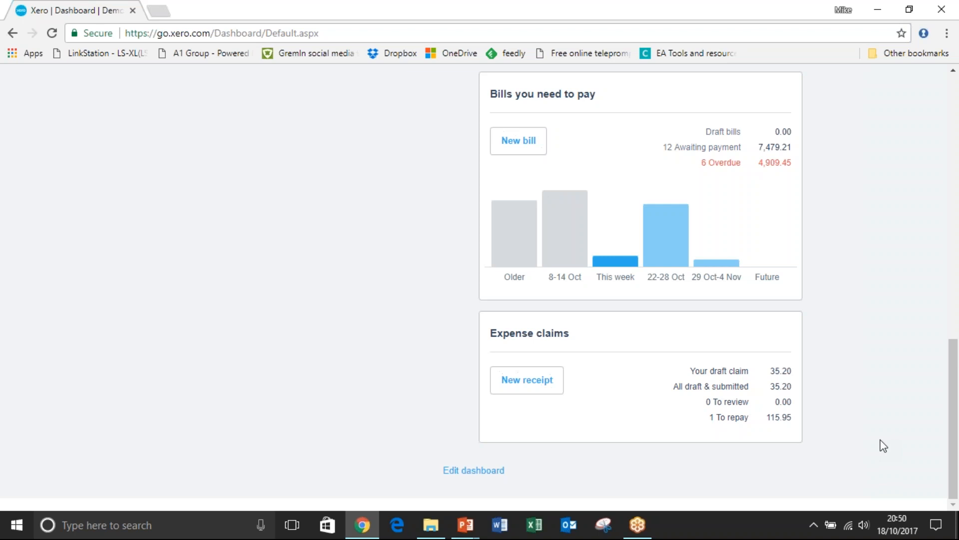
Open your draft expense claim from the dashboard and view the Woolworths Market receipt.
{"action": "left_click", "coordinate": [731, 372]}
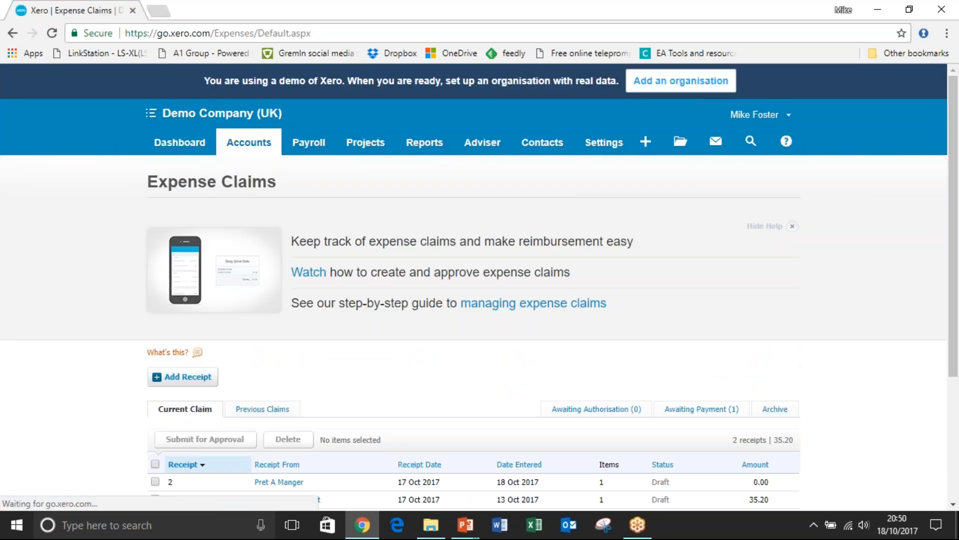
{"action": "scroll", "coordinate": [549, 350], "scroll_direction": "down", "scroll_amount": 3}
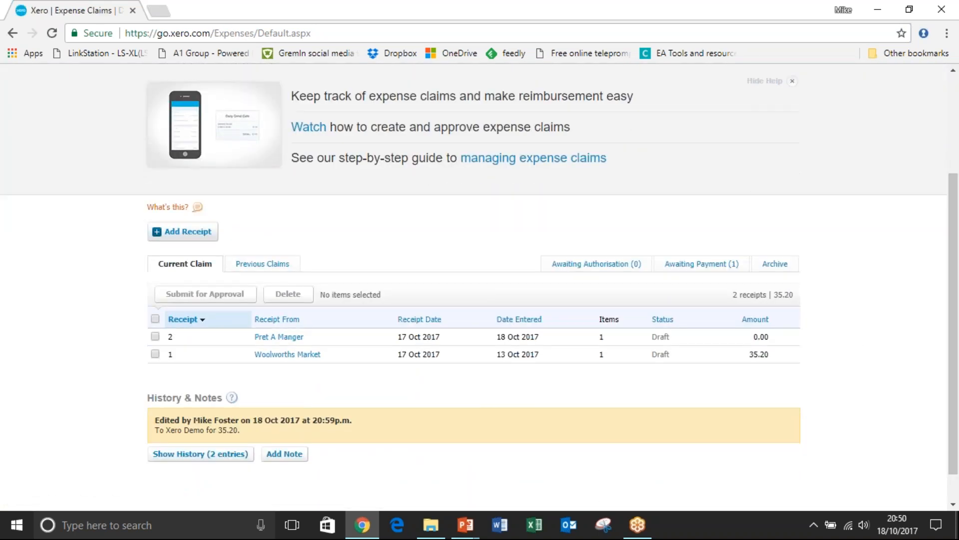
{"action": "left_click", "coordinate": [274, 358]}
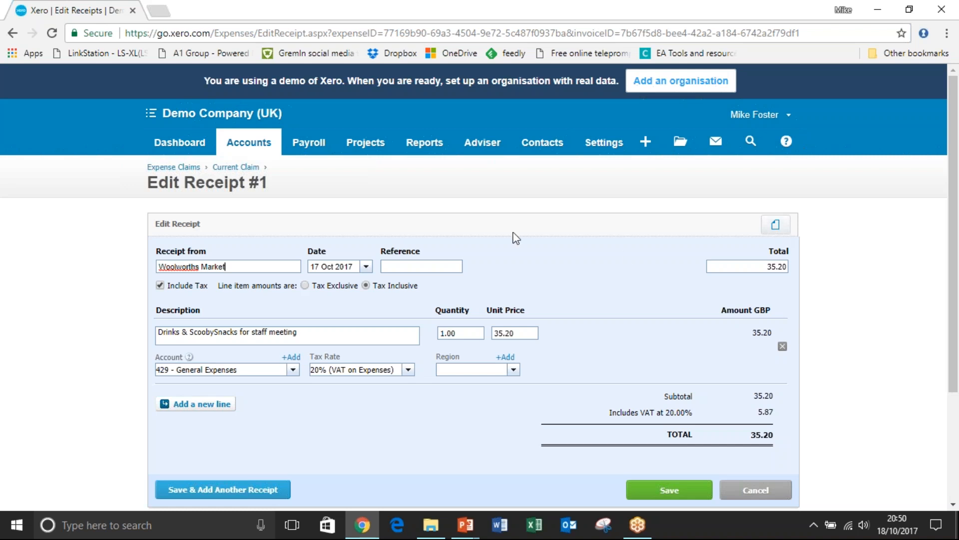
Leave the receipt and submit the Woolworths Market receipt in the current claim for approval.
{"action": "left_click", "coordinate": [13, 33]}
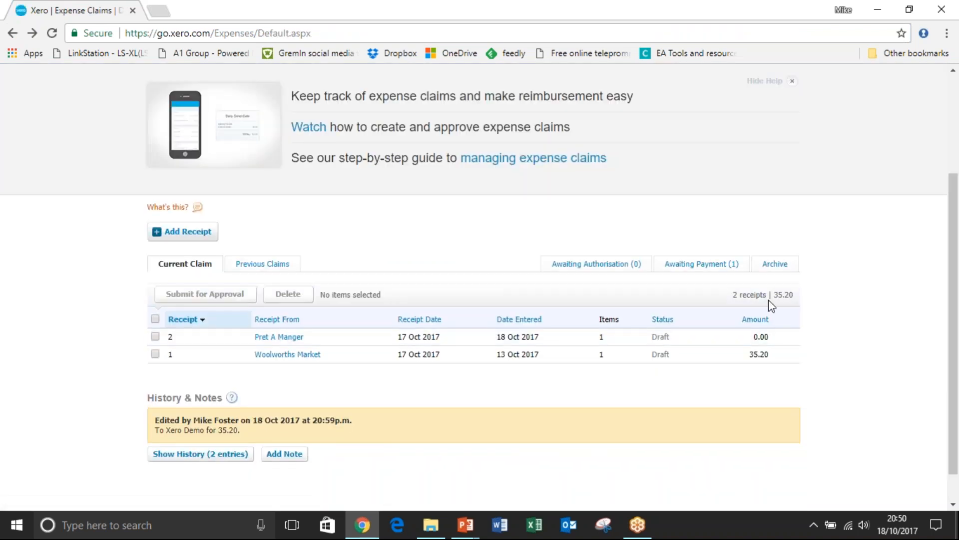
{"action": "left_click", "coordinate": [155, 354]}
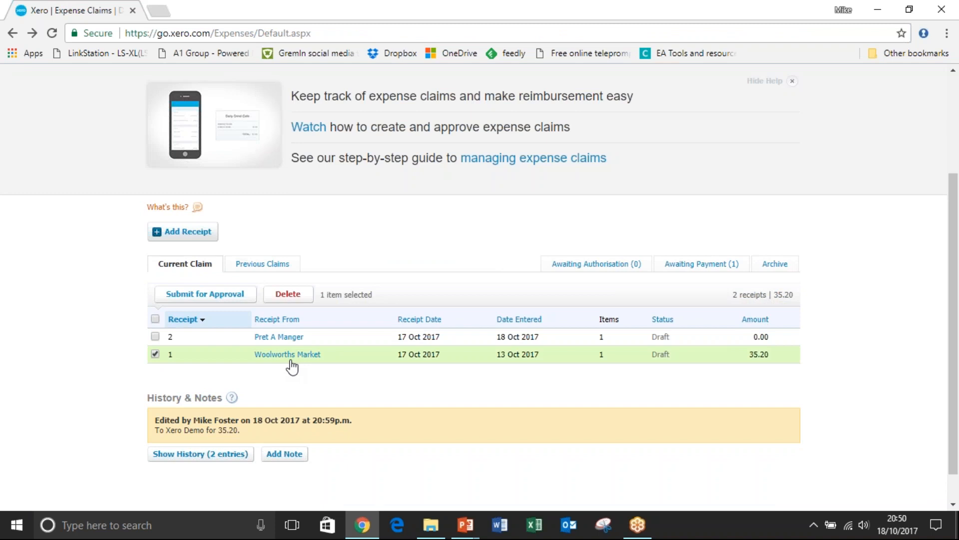
{"action": "left_click", "coordinate": [215, 299]}
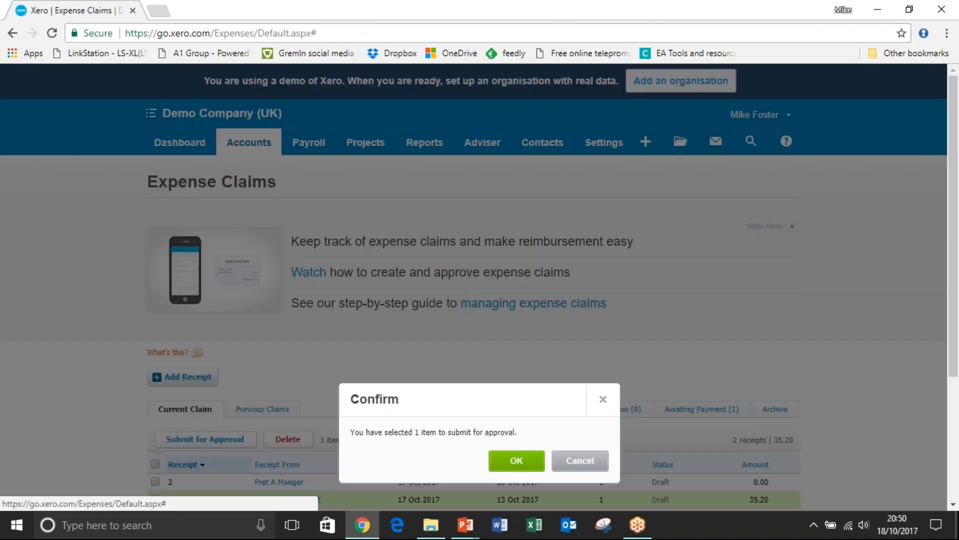
{"action": "left_click", "coordinate": [505, 460]}
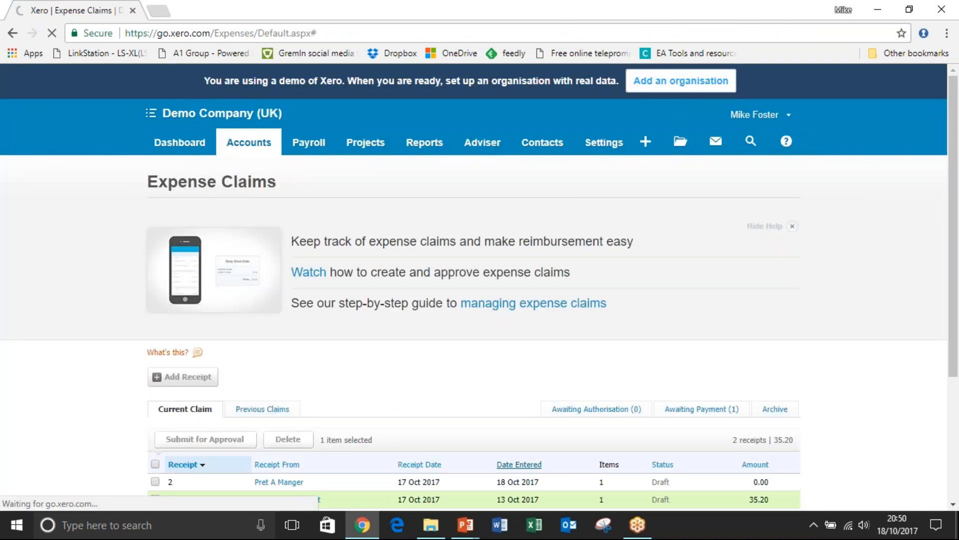
Open the submitted expense claim awaiting authorisation and approve its Woolworths Market receipt.
{"action": "left_click_drag", "start_coordinate": [957, 246], "coordinate": [957, 362]}
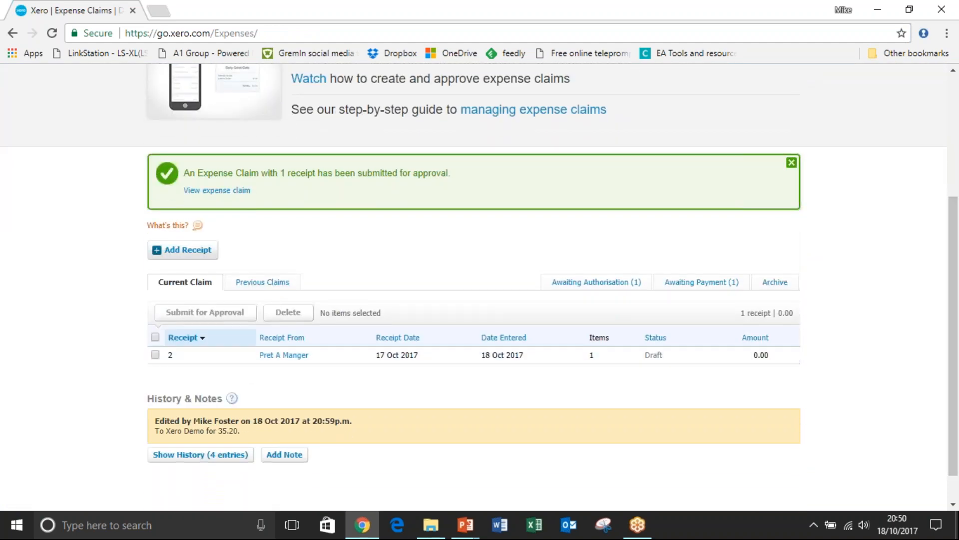
{"action": "left_click", "coordinate": [596, 282]}
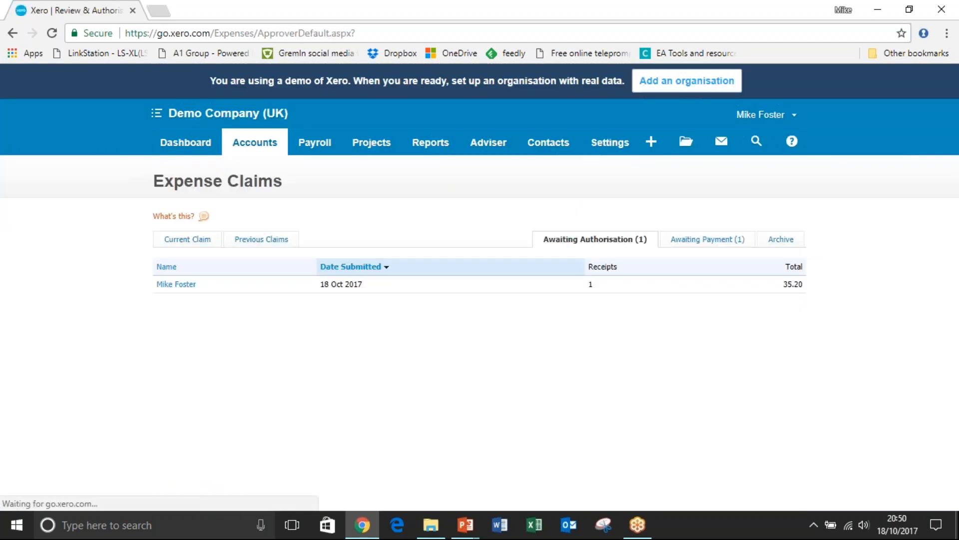
{"action": "left_click", "coordinate": [186, 285]}
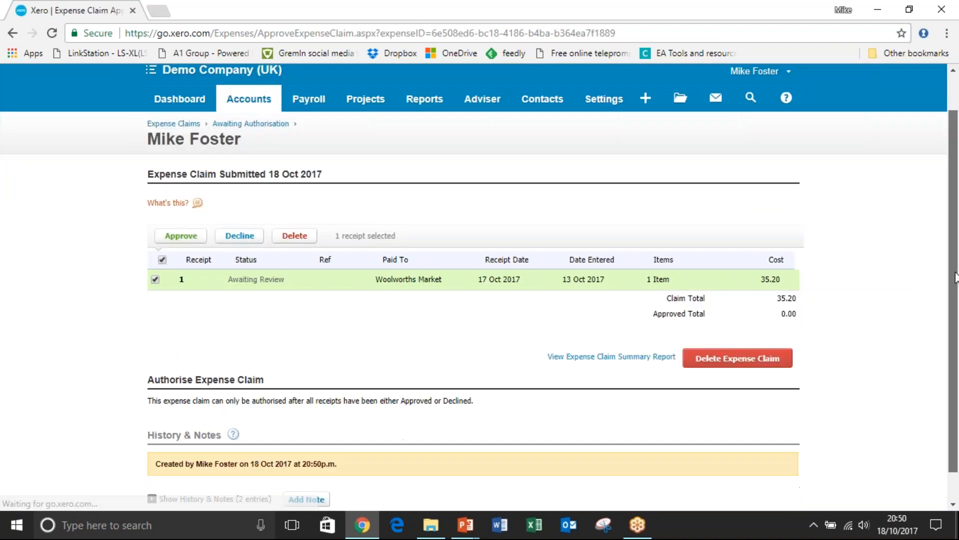
{"action": "scroll", "coordinate": [953, 269], "scroll_direction": "down", "scroll_amount": 2}
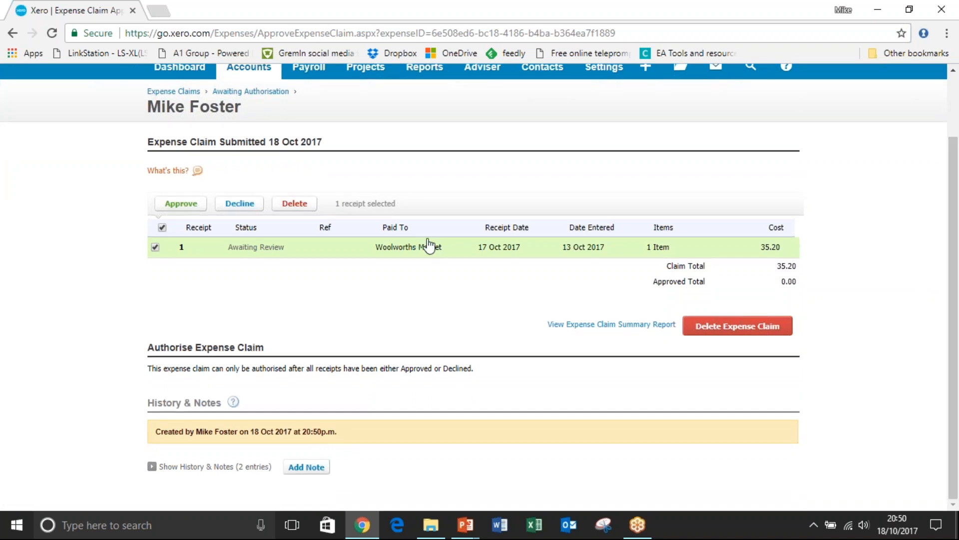
{"action": "left_click", "coordinate": [260, 249]}
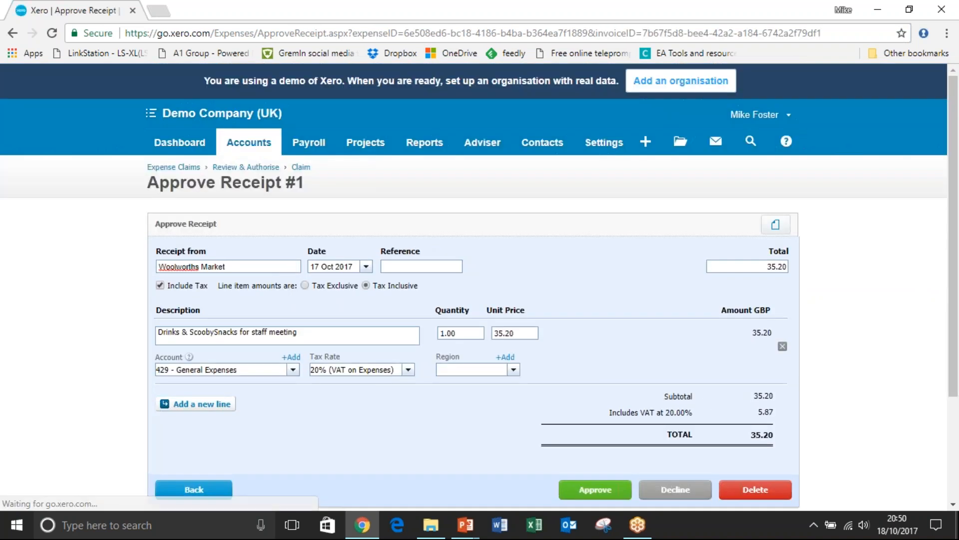
{"action": "scroll", "coordinate": [480, 280], "scroll_direction": "down", "scroll_amount": 3}
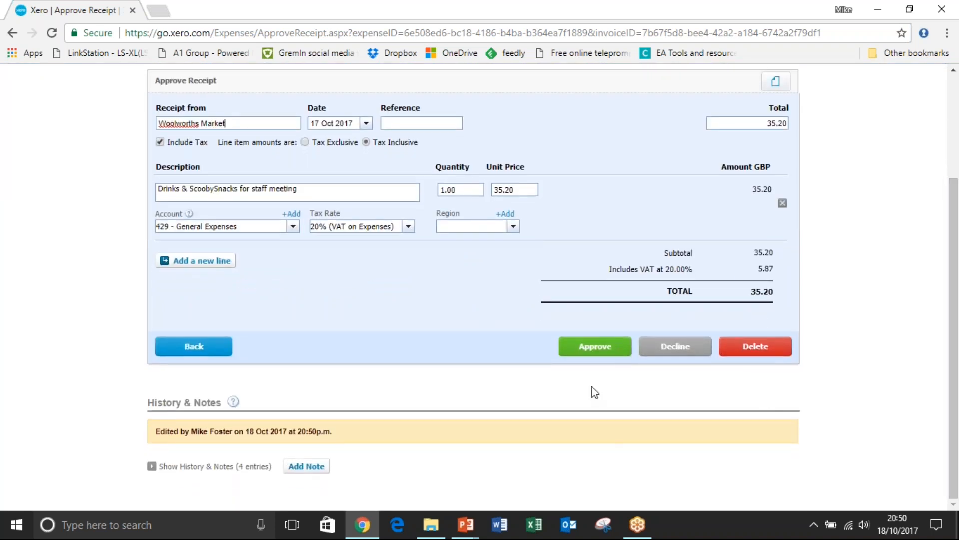
{"action": "left_click", "coordinate": [594, 350]}
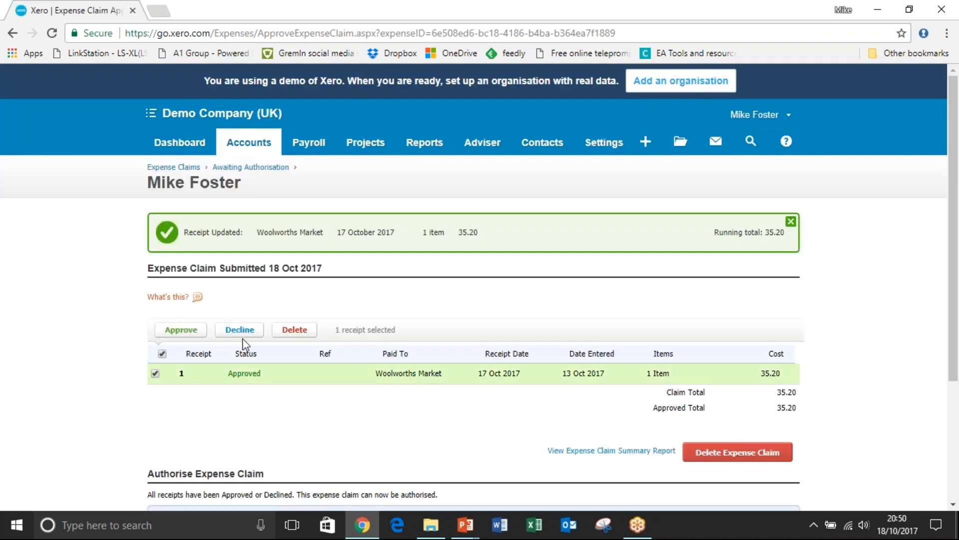
{"action": "left_click", "coordinate": [181, 330]}
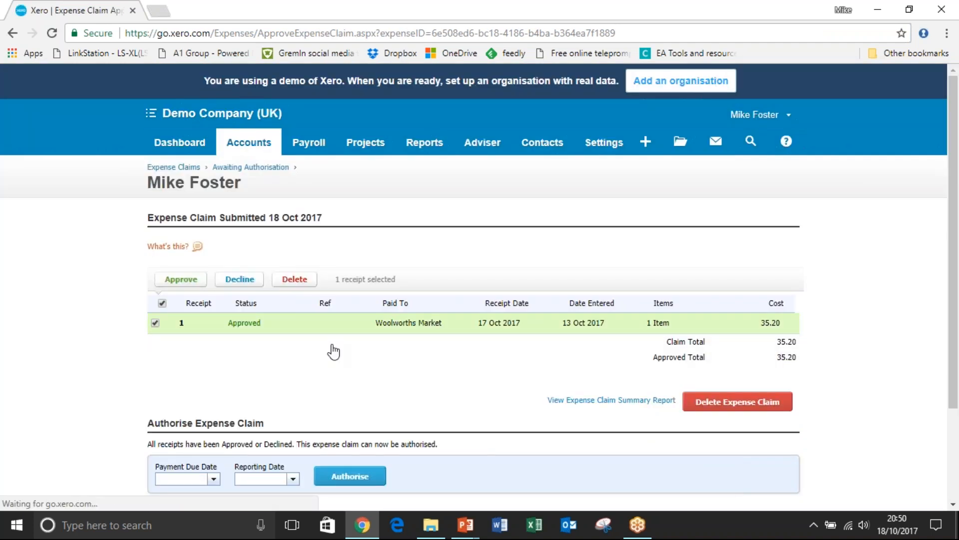
Authorise the expense claim with both the payment due date and the reporting date set to 18 Oct 2017.
{"action": "left_click", "coordinate": [204, 480]}
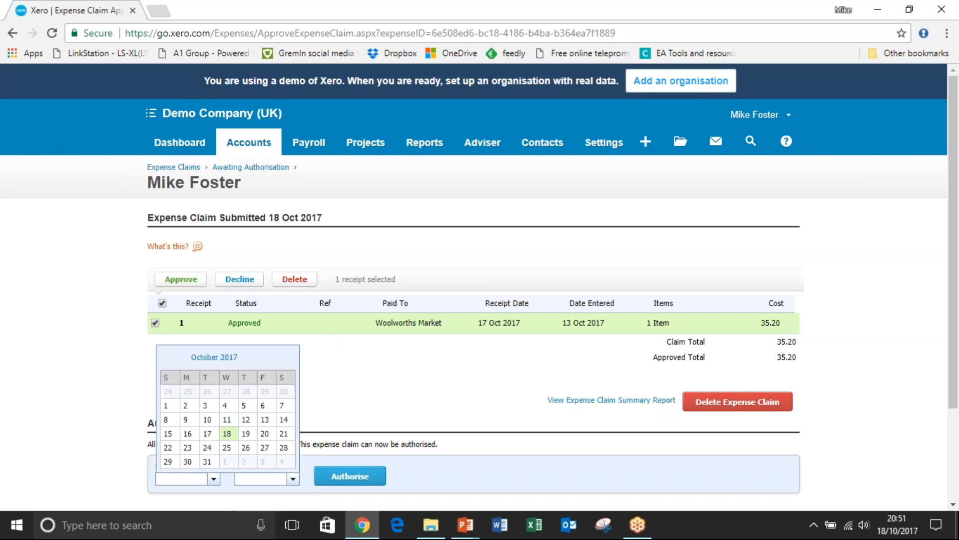
{"action": "left_click", "coordinate": [227, 434]}
{"action": "left_click", "coordinate": [293, 478]}
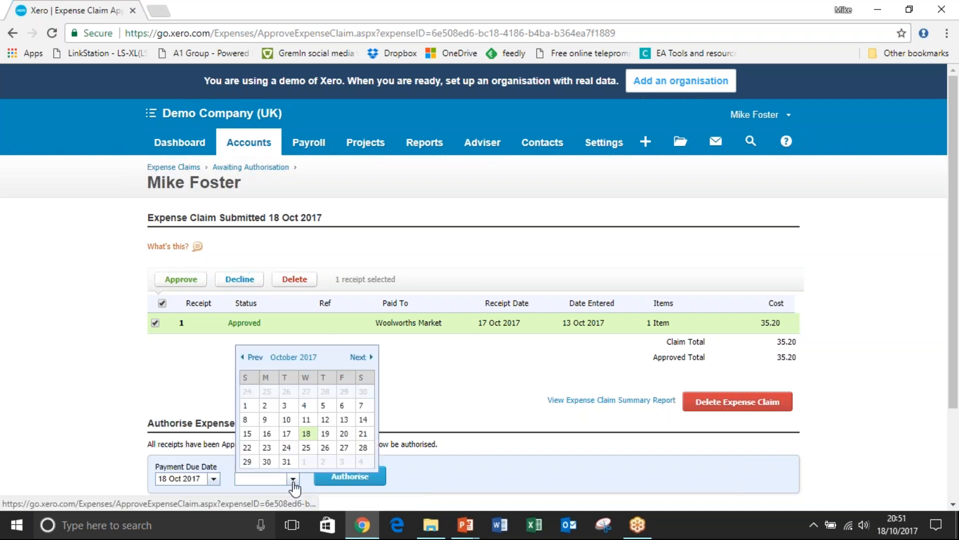
{"action": "left_click", "coordinate": [306, 435]}
{"action": "left_click", "coordinate": [337, 477]}
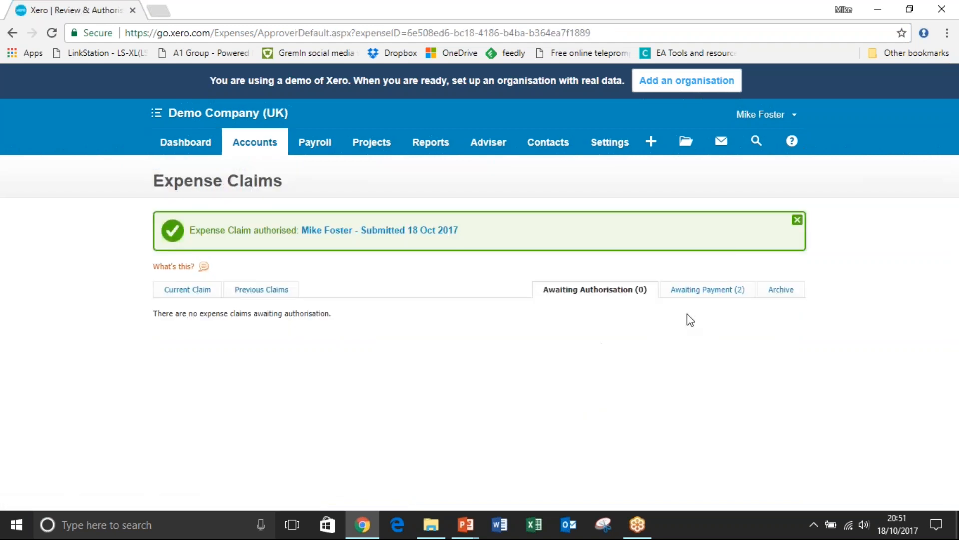
Open the Woolworths Market claim awaiting payment and record 35.20 paid on 18 Oct 2017 from 090 - Business Bank Account, reference "expenses MF".
{"action": "left_click", "coordinate": [694, 296]}
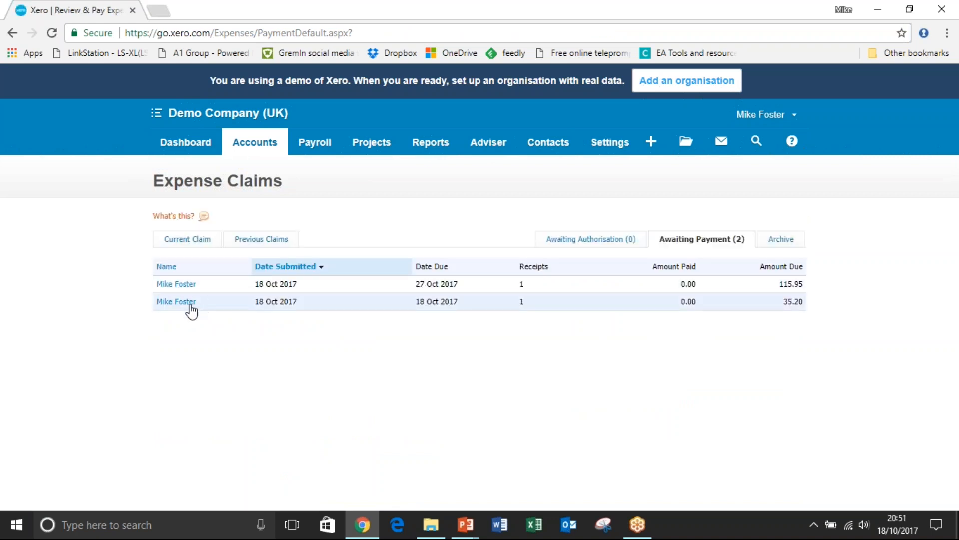
{"action": "left_click", "coordinate": [180, 301]}
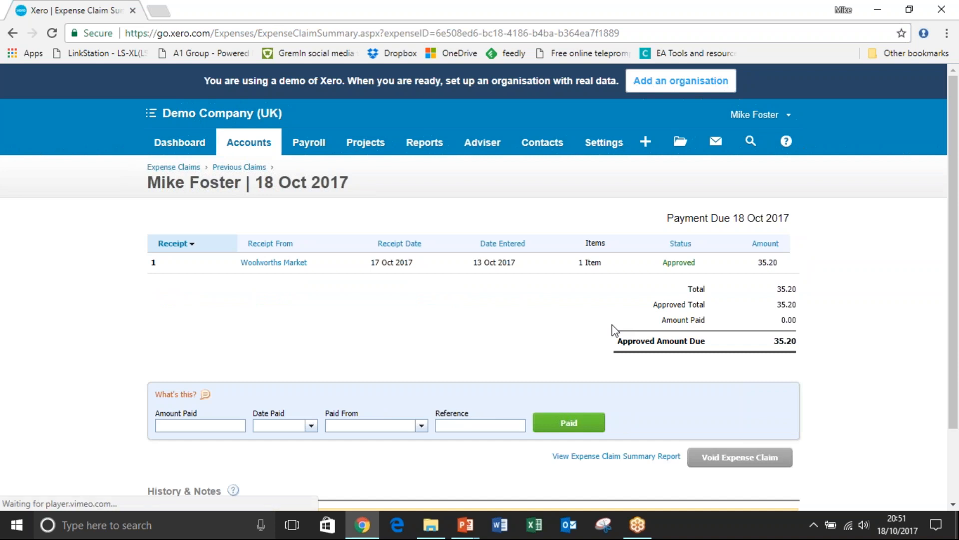
{"action": "left_click", "coordinate": [235, 423]}
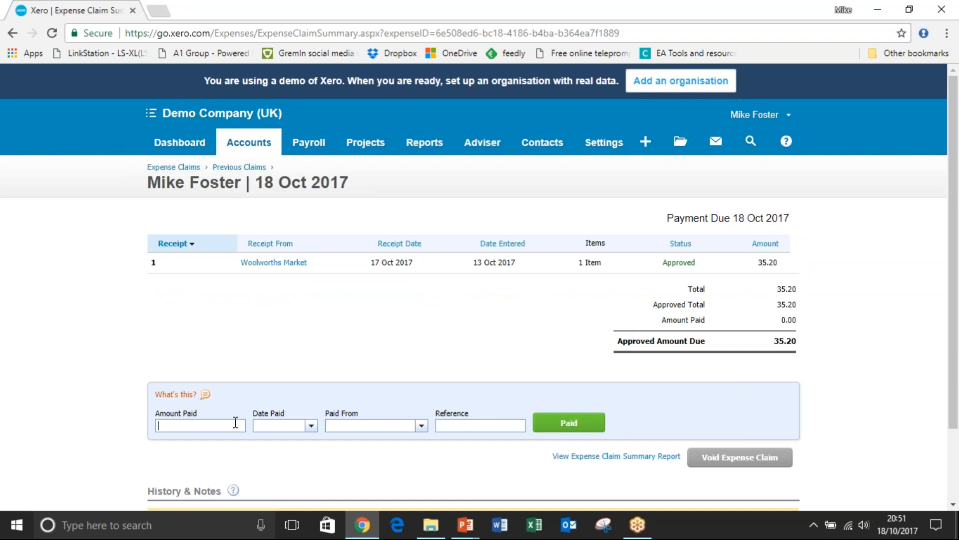
{"action": "type", "text": "35.20"}
{"action": "left_click", "coordinate": [301, 428]}
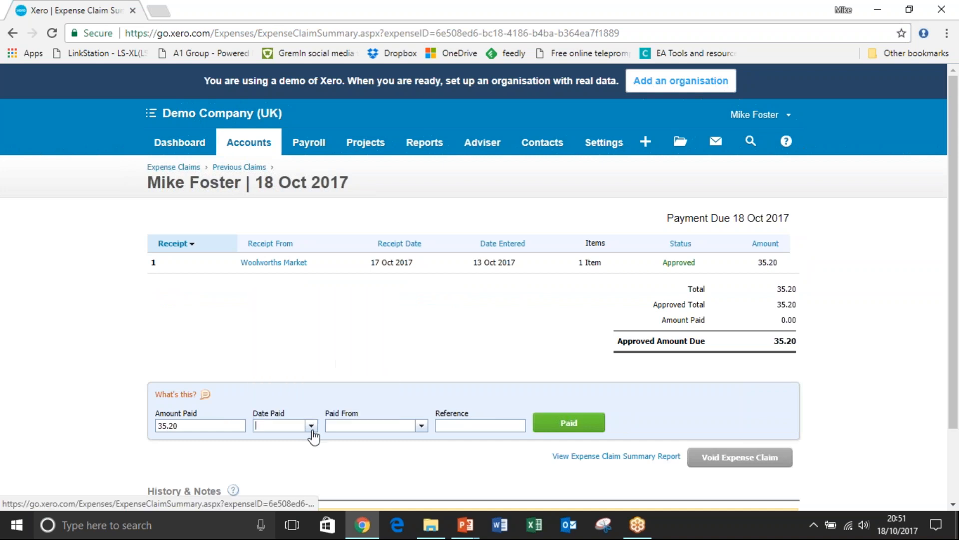
{"action": "left_click", "coordinate": [325, 381]}
{"action": "key", "text": "Tab"}
{"action": "left_click", "coordinate": [388, 459]}
{"action": "left_click", "coordinate": [493, 426]}
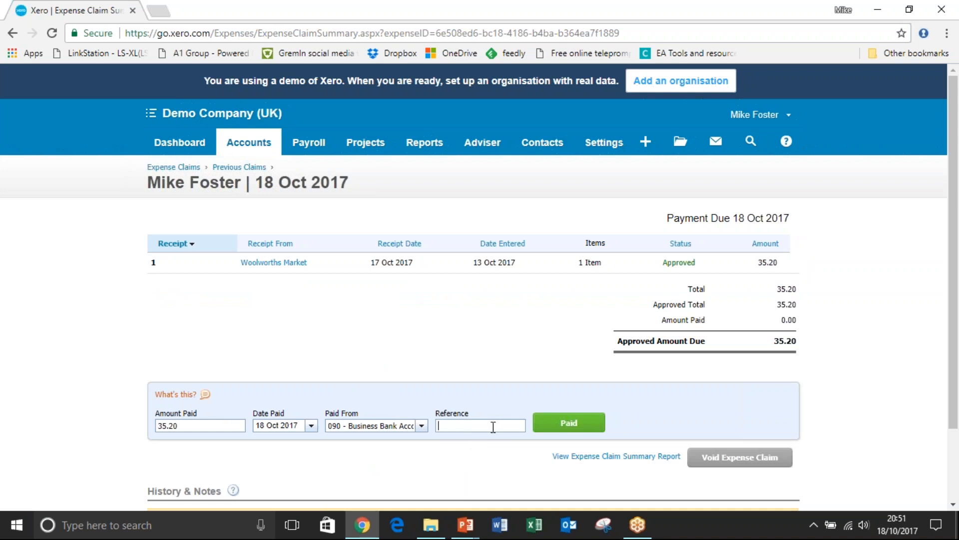
{"action": "type", "text": "expenses MF"}
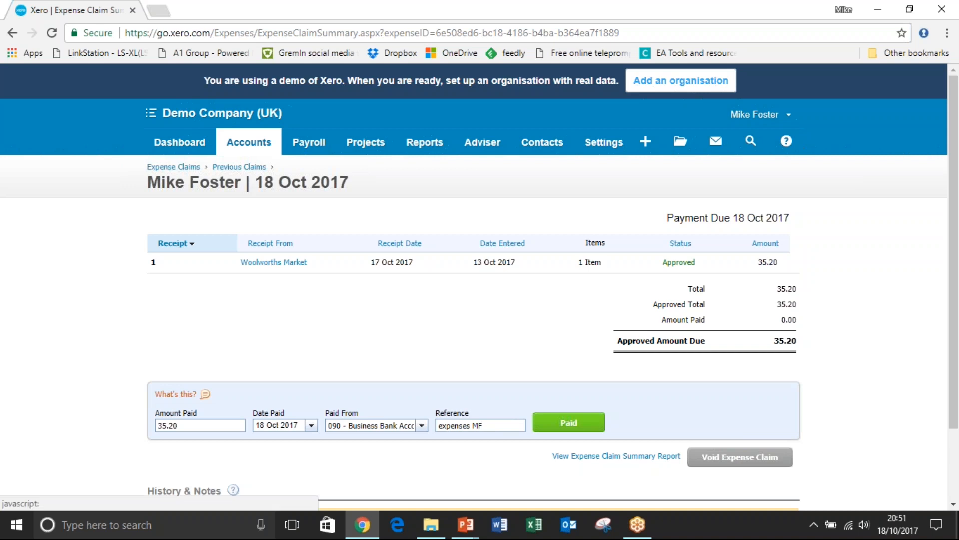
{"action": "left_click", "coordinate": [569, 422]}
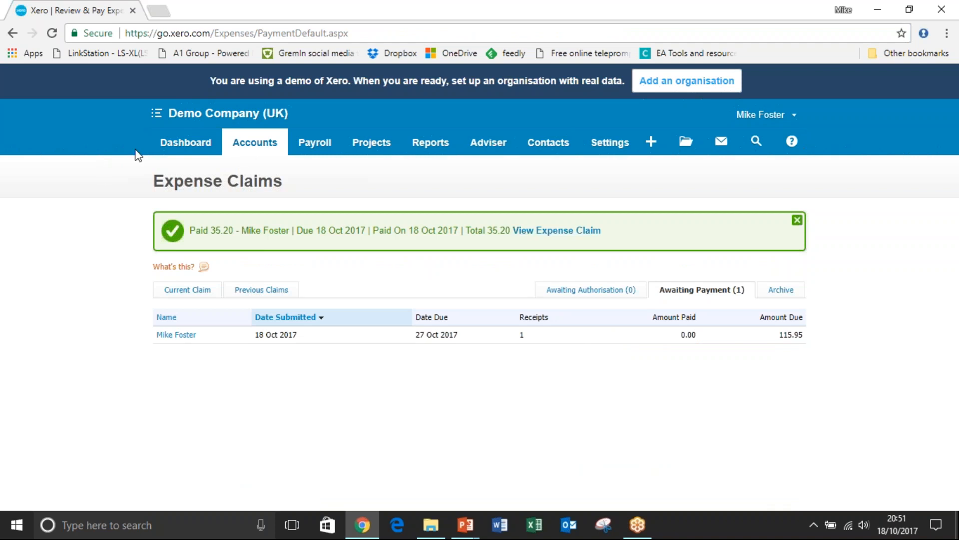
Return to the dashboard, open the full list of reports and look through its categories.
{"action": "left_click", "coordinate": [186, 142]}
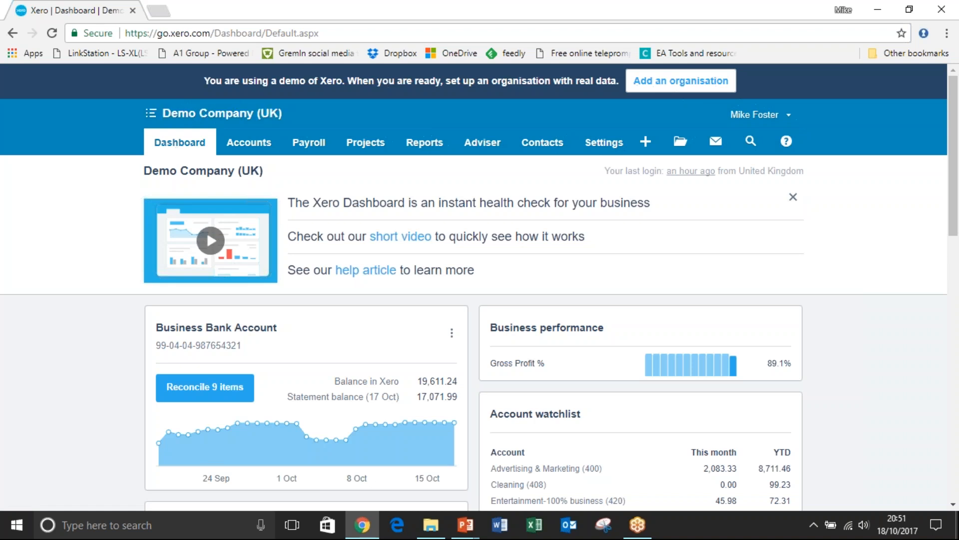
{"action": "left_click", "coordinate": [423, 143]}
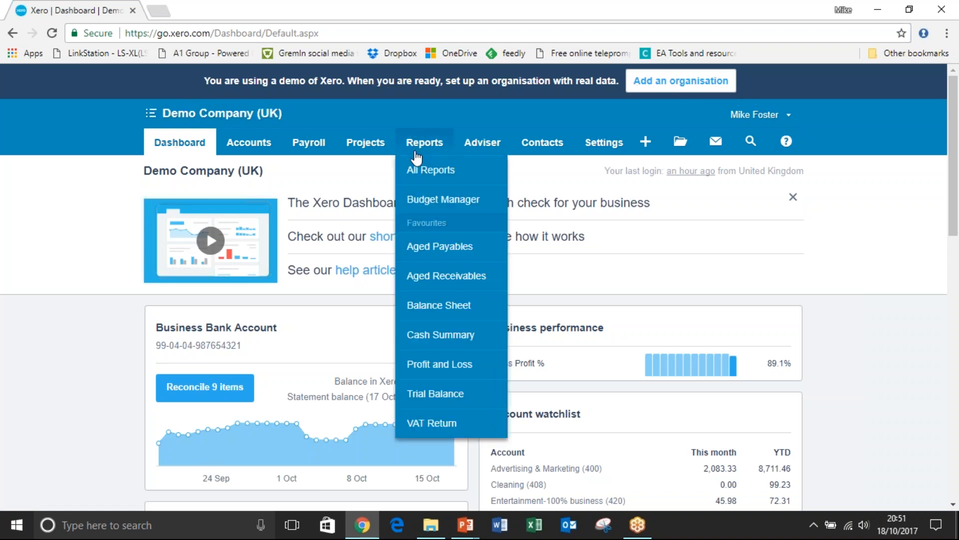
{"action": "left_click", "coordinate": [425, 170]}
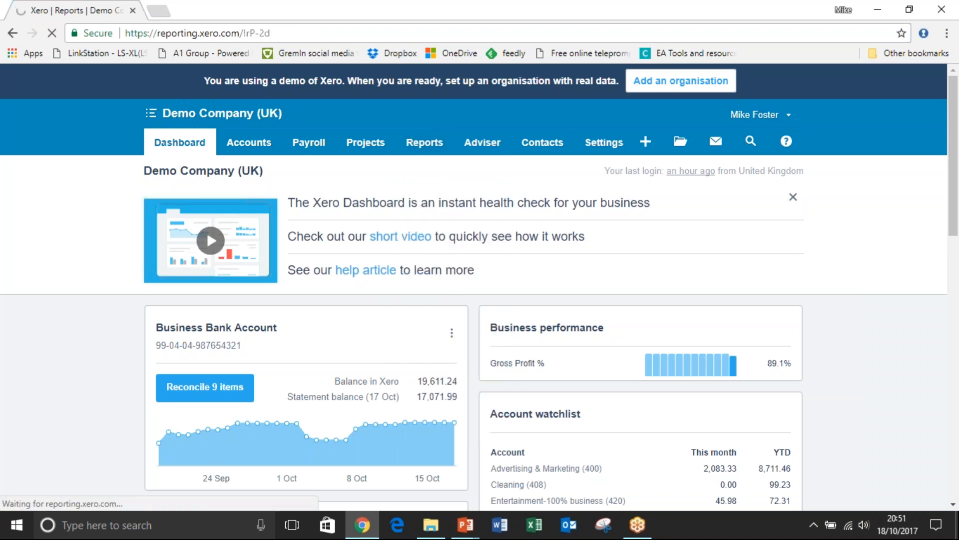
{"action": "scroll", "coordinate": [587, 200], "scroll_direction": "down", "scroll_amount": 3}
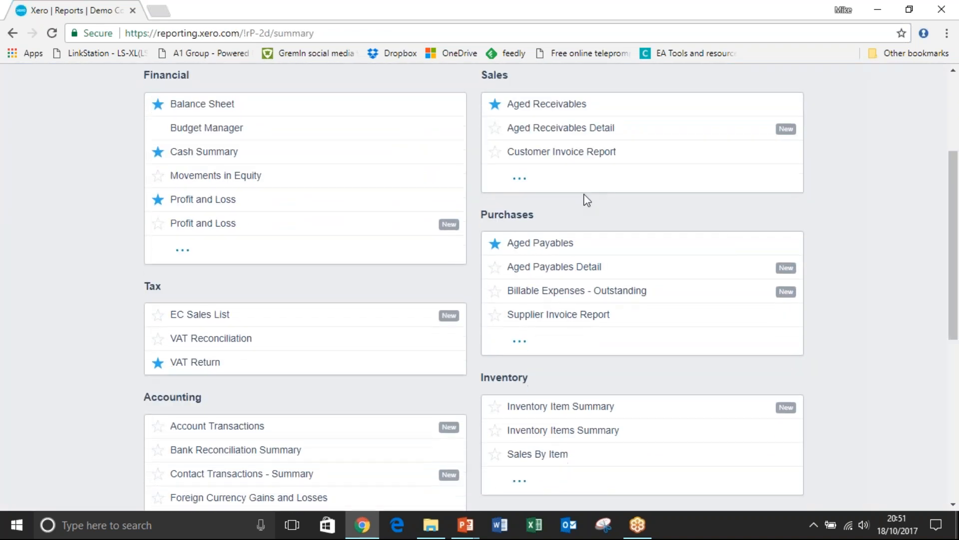
{"action": "left_click_drag", "start_coordinate": [953, 215], "coordinate": [953, 144]}
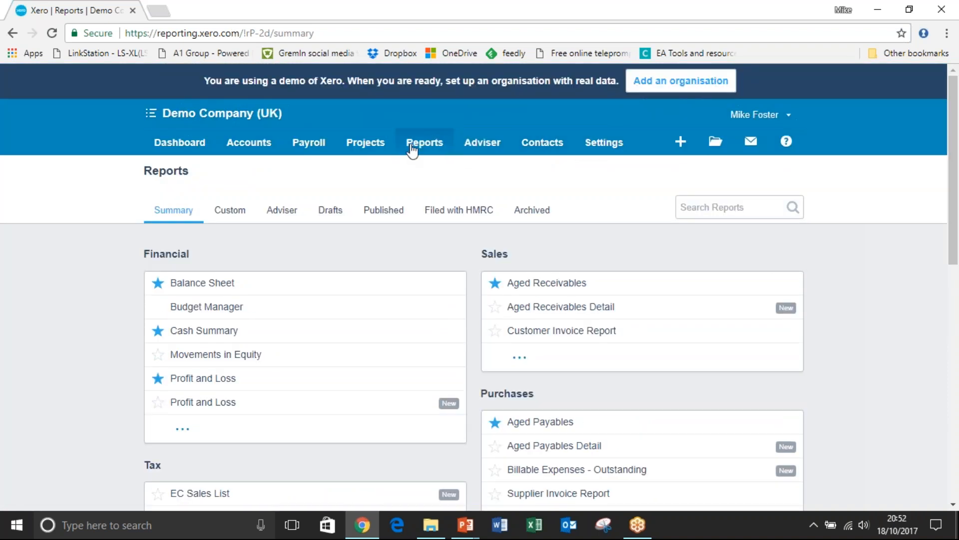
Open the Profit and Loss report and dismiss the note about the new report version.
{"action": "left_click", "coordinate": [413, 148]}
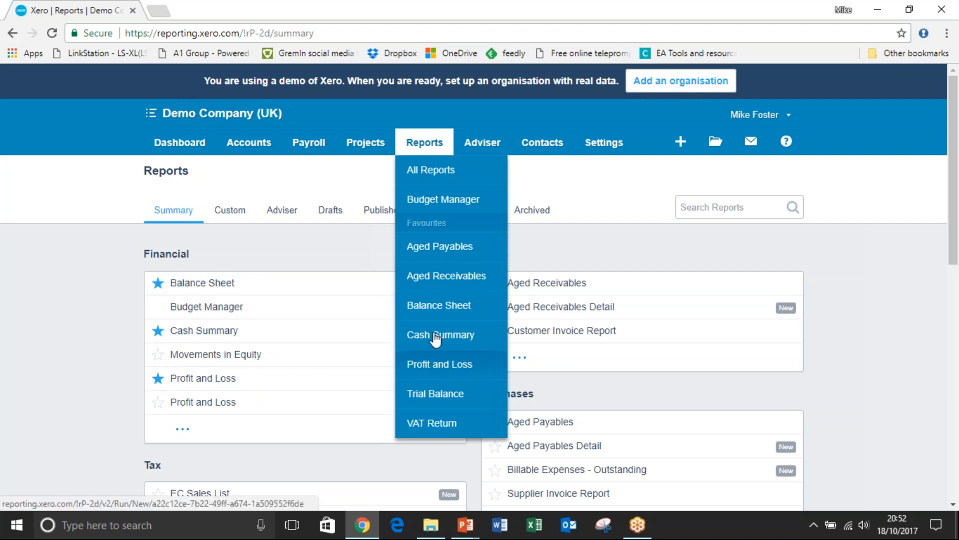
{"action": "left_click", "coordinate": [434, 365]}
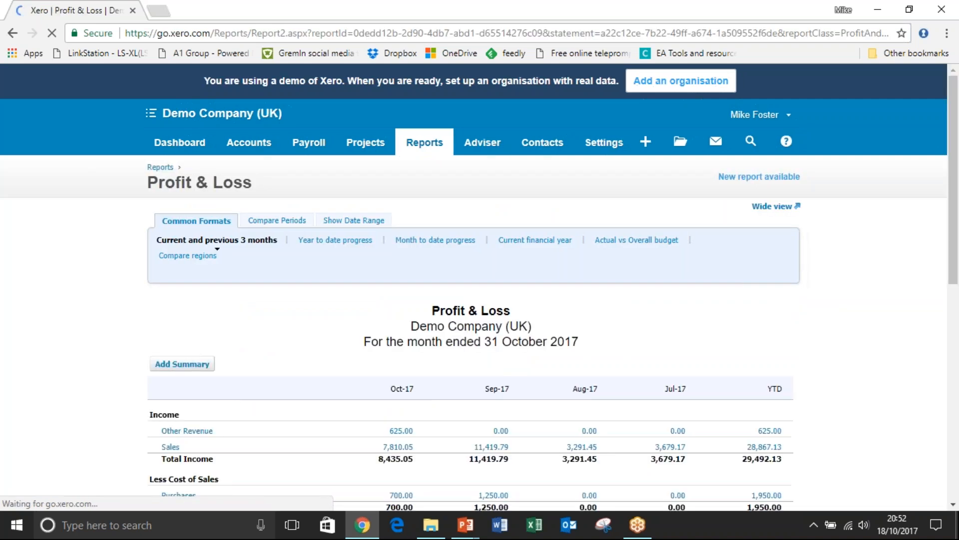
{"action": "left_click_drag", "start_coordinate": [957, 155], "coordinate": [957, 186]}
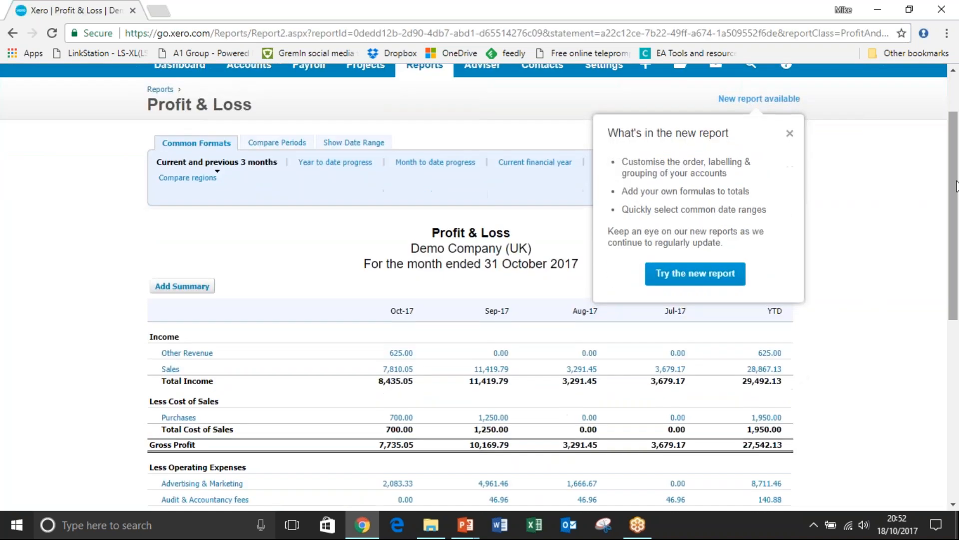
{"action": "left_click", "coordinate": [790, 134]}
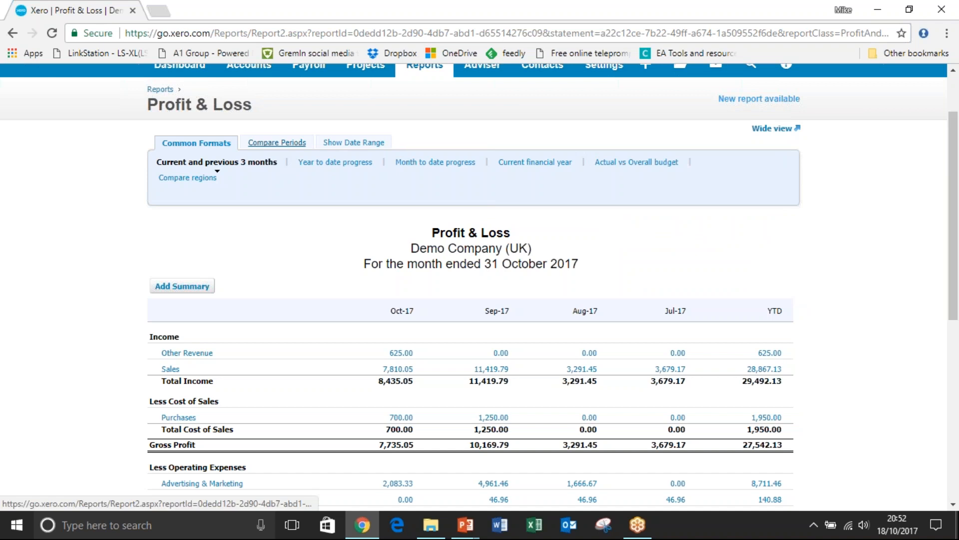
View the Profit & Loss period comparison options, switch the report to the Compare regions format and examine the regional figures.
{"action": "left_click", "coordinate": [277, 143]}
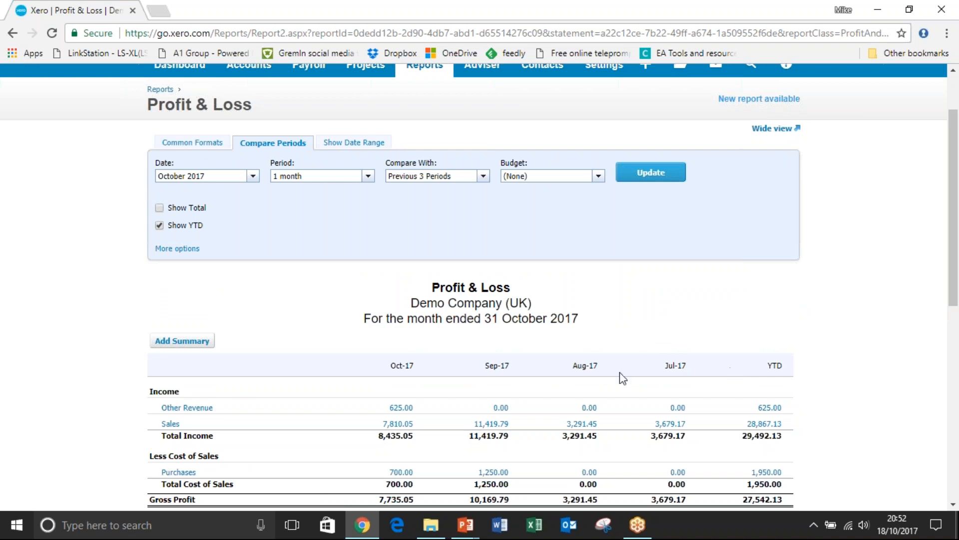
{"action": "left_click", "coordinate": [192, 142]}
{"action": "left_click", "coordinate": [199, 181]}
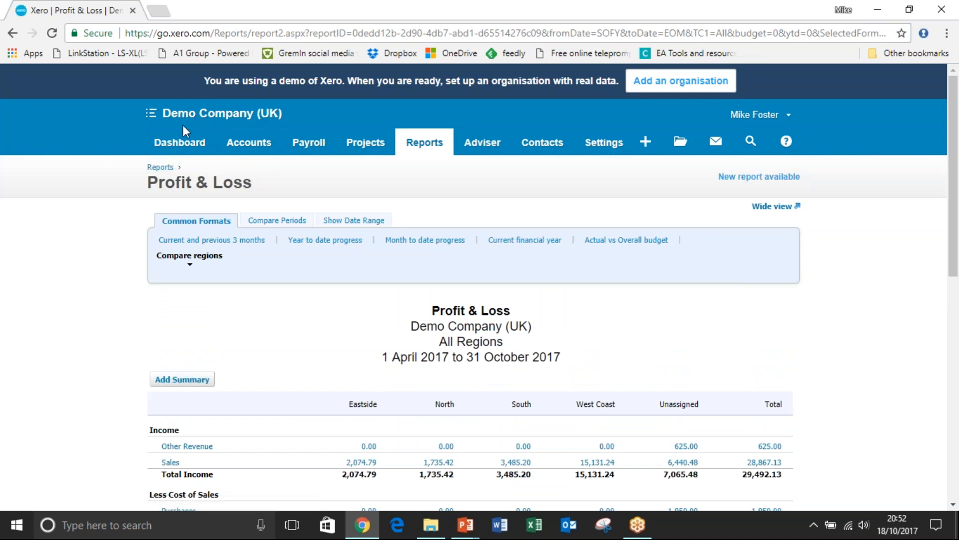
{"action": "left_click", "coordinate": [191, 258]}
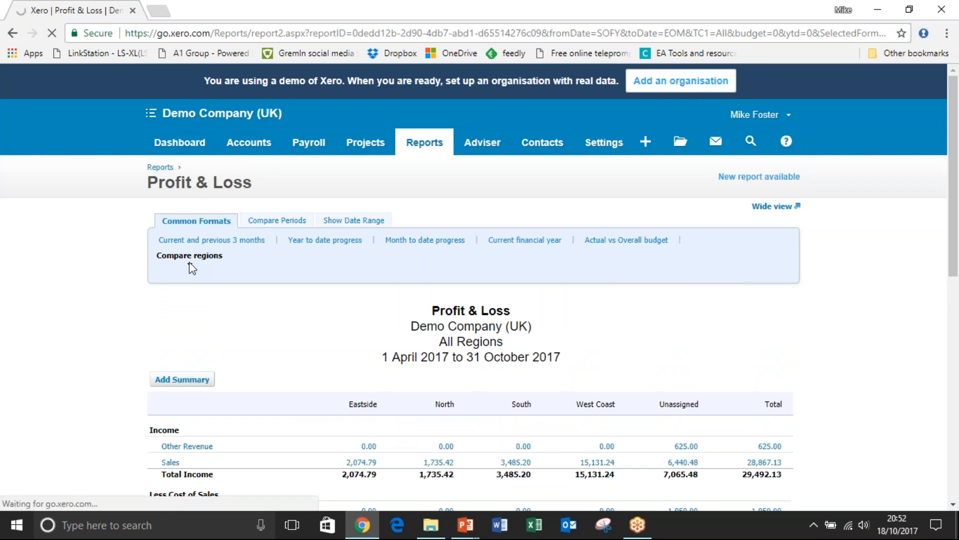
{"action": "left_click_drag", "start_coordinate": [957, 235], "coordinate": [958, 299]}
{"action": "scroll", "coordinate": [707, 290], "scroll_direction": "down", "scroll_amount": 1}
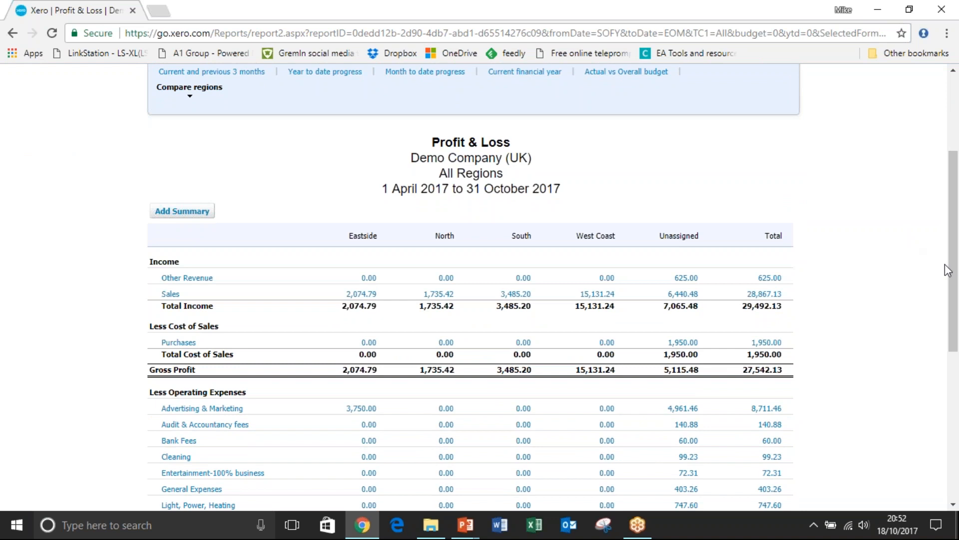
Drill down from the Other Revenue total to its transactions and open the 375.00 Swanston Security invoice INV-0044.
{"action": "left_click", "coordinate": [771, 280]}
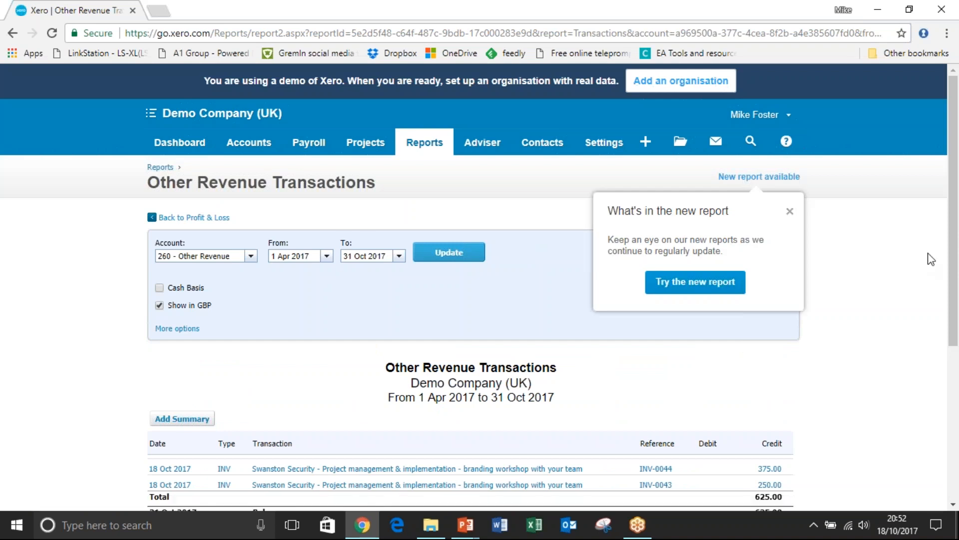
{"action": "scroll", "coordinate": [955, 293], "scroll_direction": "down", "scroll_amount": 3}
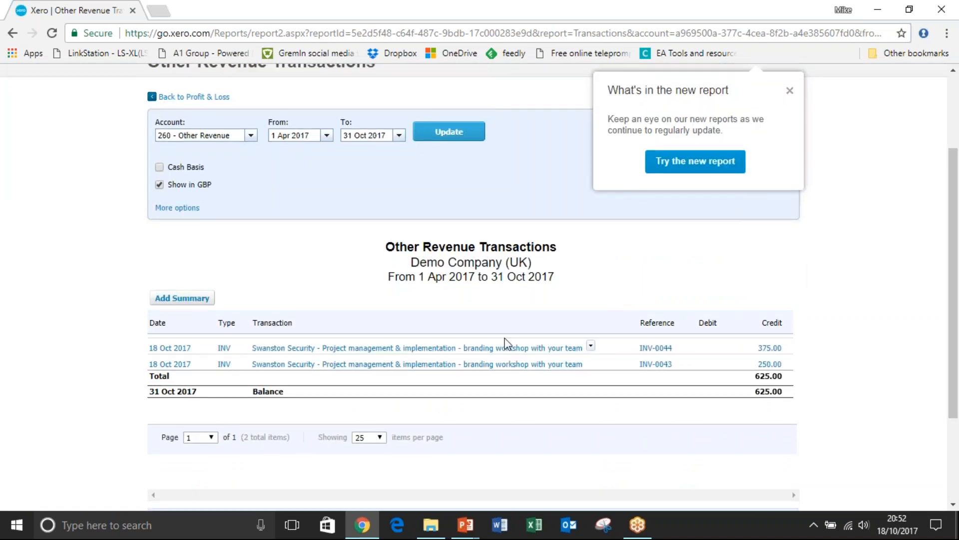
{"action": "left_click", "coordinate": [381, 351]}
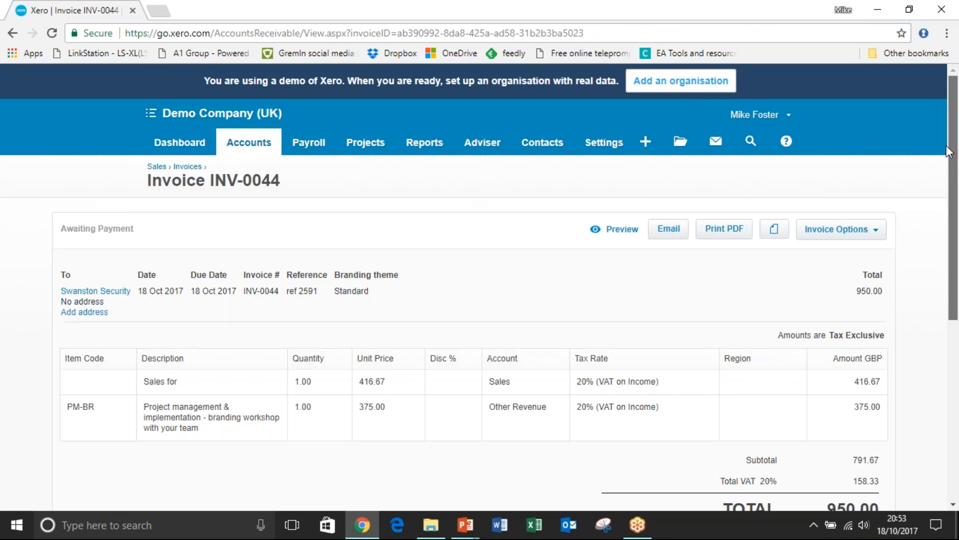
Open the organisation's Users page from the General Settings to view user permissions and login details.
{"action": "left_click", "coordinate": [606, 145]}
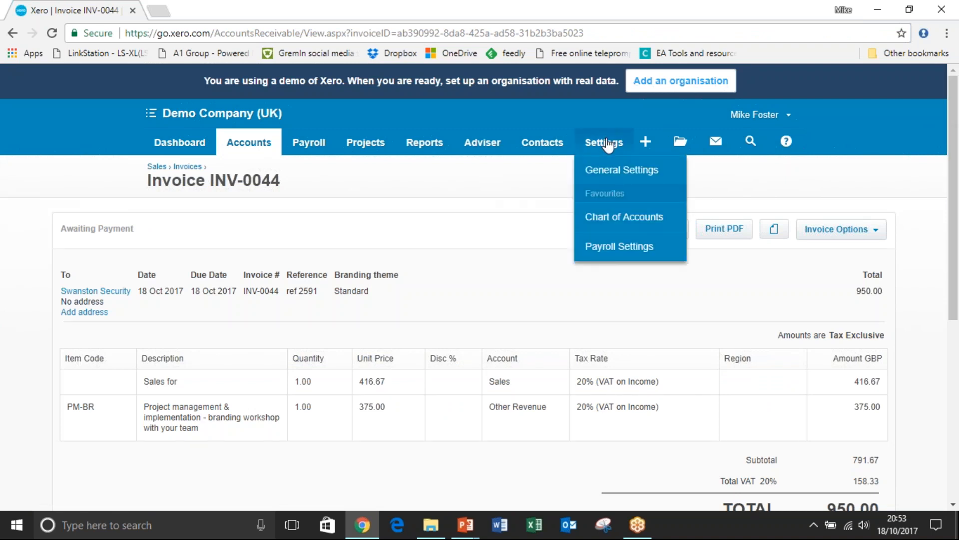
{"action": "left_click", "coordinate": [607, 170]}
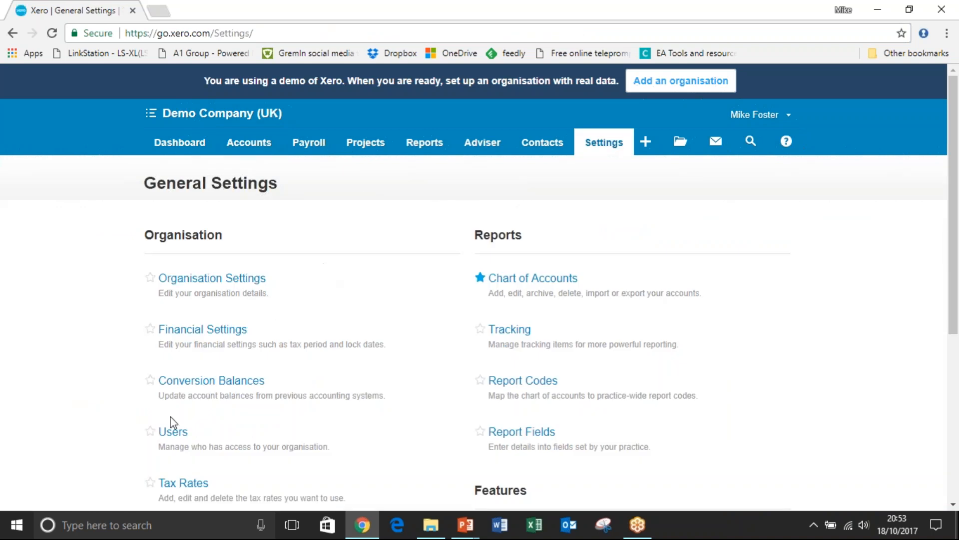
{"action": "left_click", "coordinate": [170, 432]}
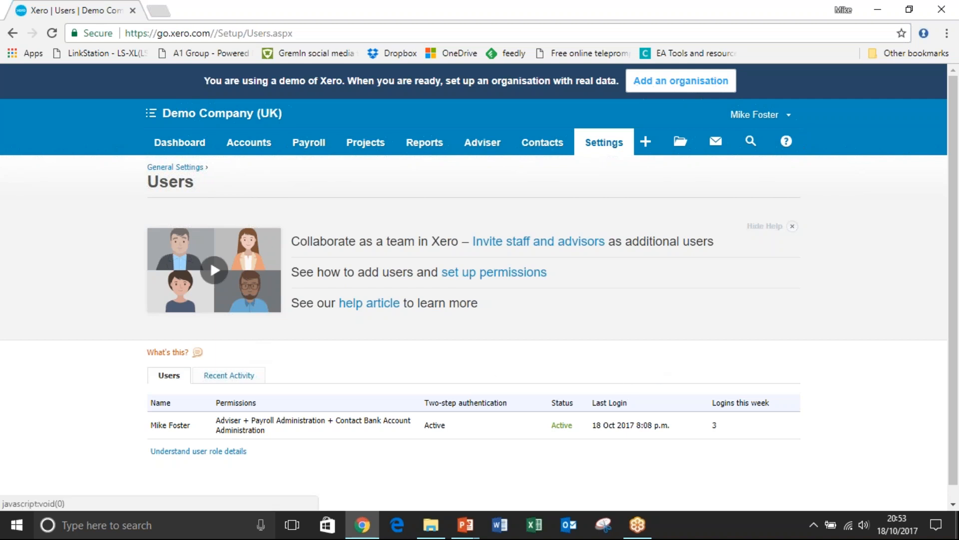
View the search and help options, open the help article for the Users page and close it again.
{"action": "left_click", "coordinate": [751, 147]}
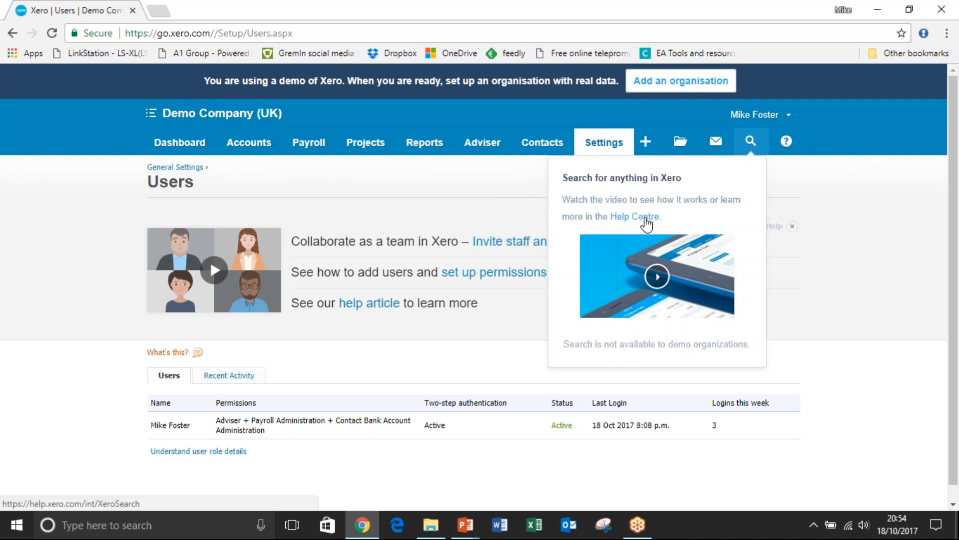
{"action": "left_click", "coordinate": [787, 145]}
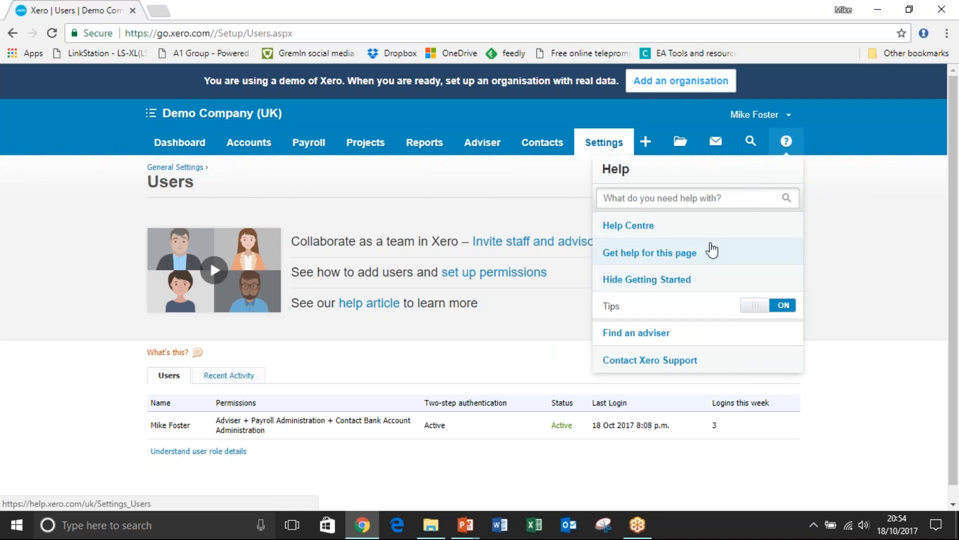
{"action": "left_click", "coordinate": [639, 256]}
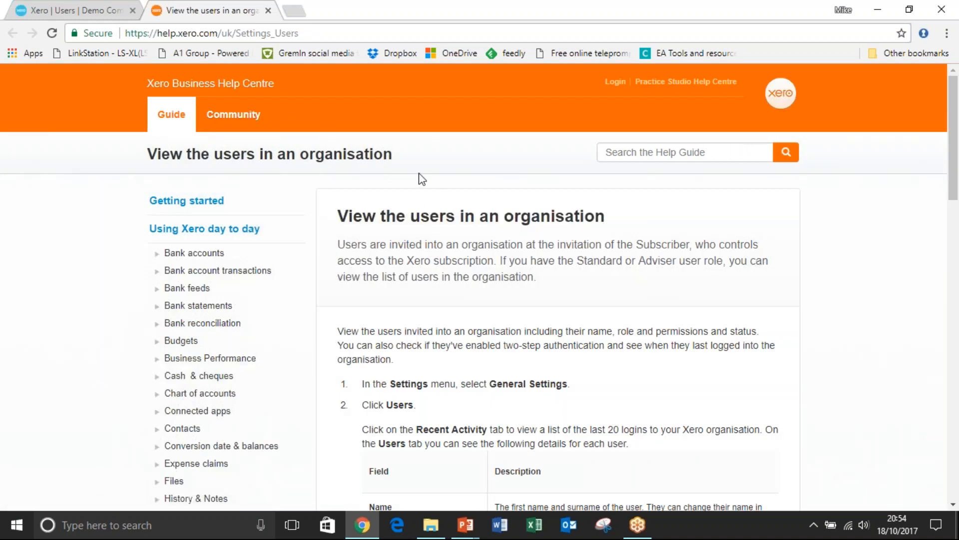
{"action": "left_click", "coordinate": [268, 10]}
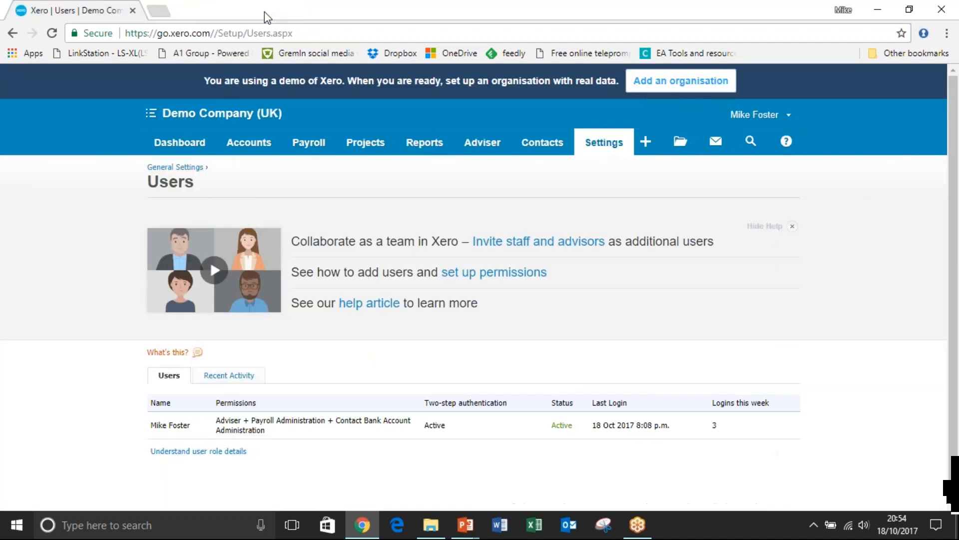
Return to the Demo Company (UK) dashboard.
{"action": "left_click", "coordinate": [188, 146]}
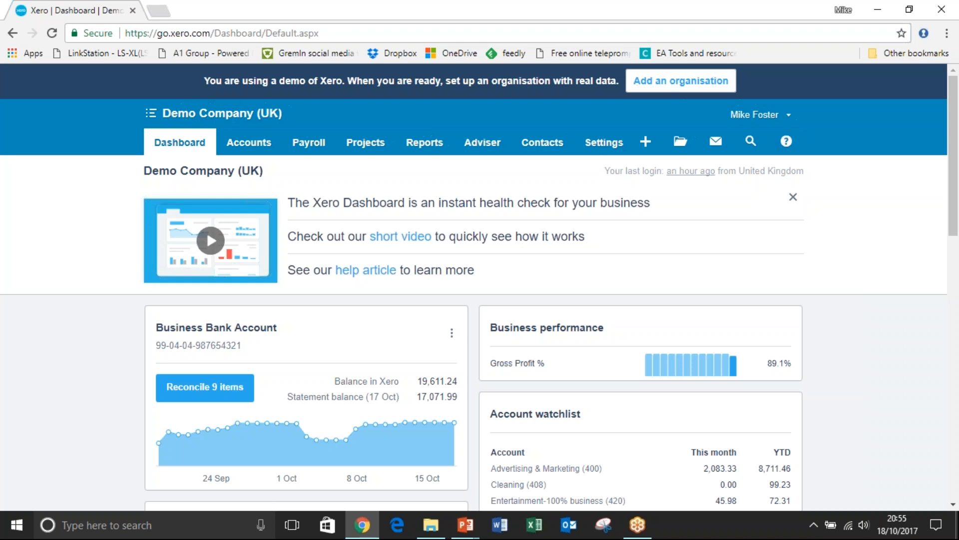
{"action": "mouse_move", "coordinate": [953, 128]}
{"action": "left_mouse_down"}
{"action": "mouse_move", "coordinate": [954, 140]}
{"action": "mouse_move", "coordinate": [954, 125]}
{"action": "left_mouse_up"}
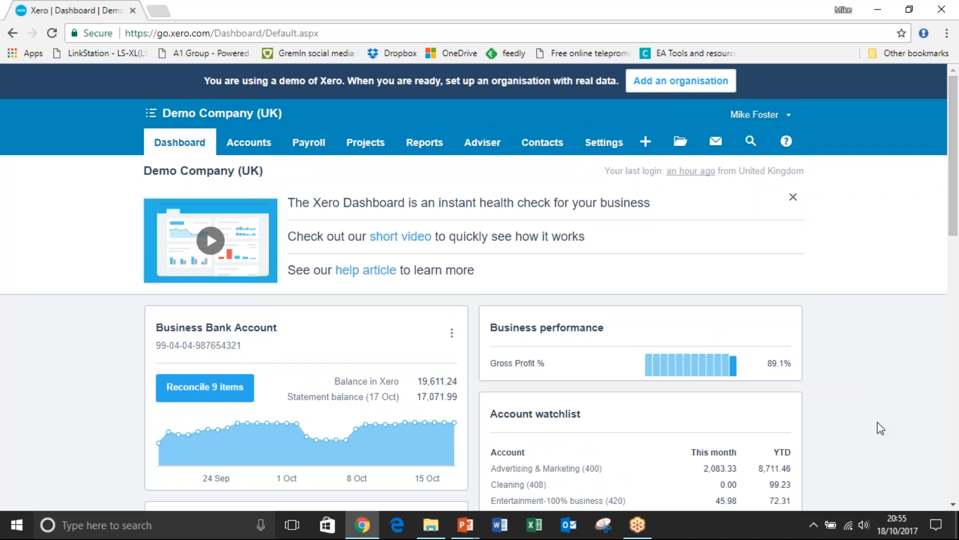